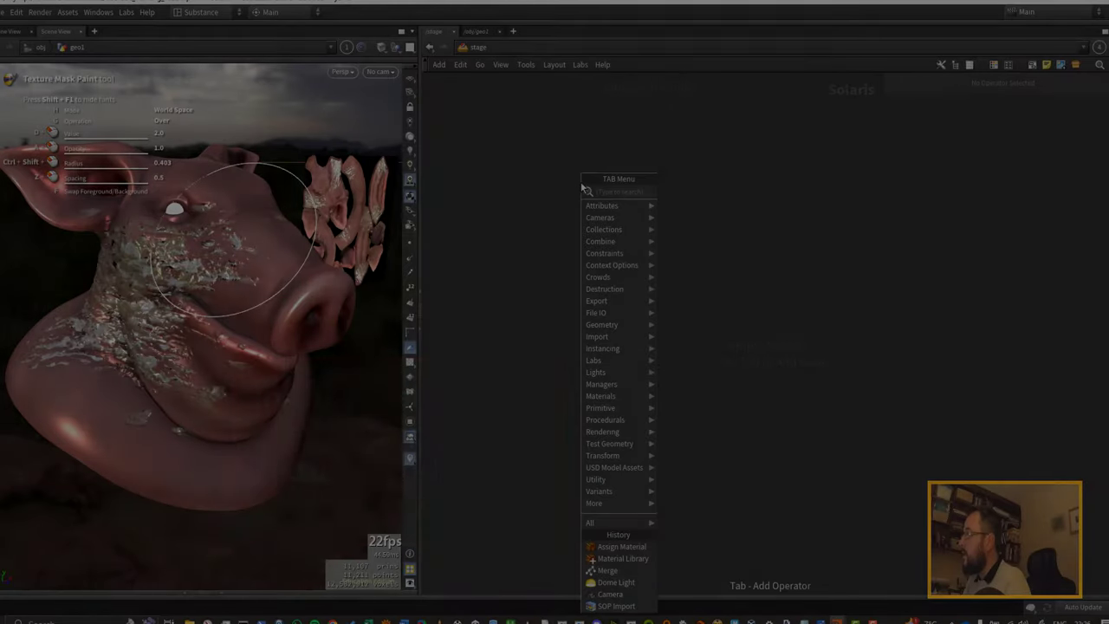
# Step: Add a SOP Import node to the stage network and set its SOP path to /obj/geo1
pyautogui.write('sopim')
pyautogui.press('Return')
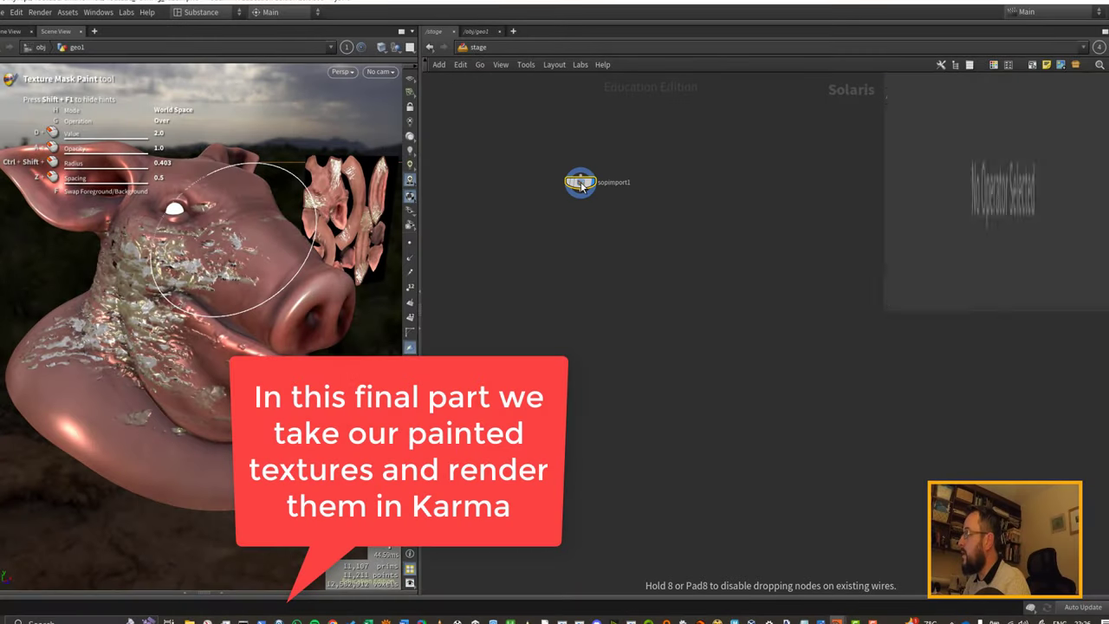
pyautogui.click(11, 33)
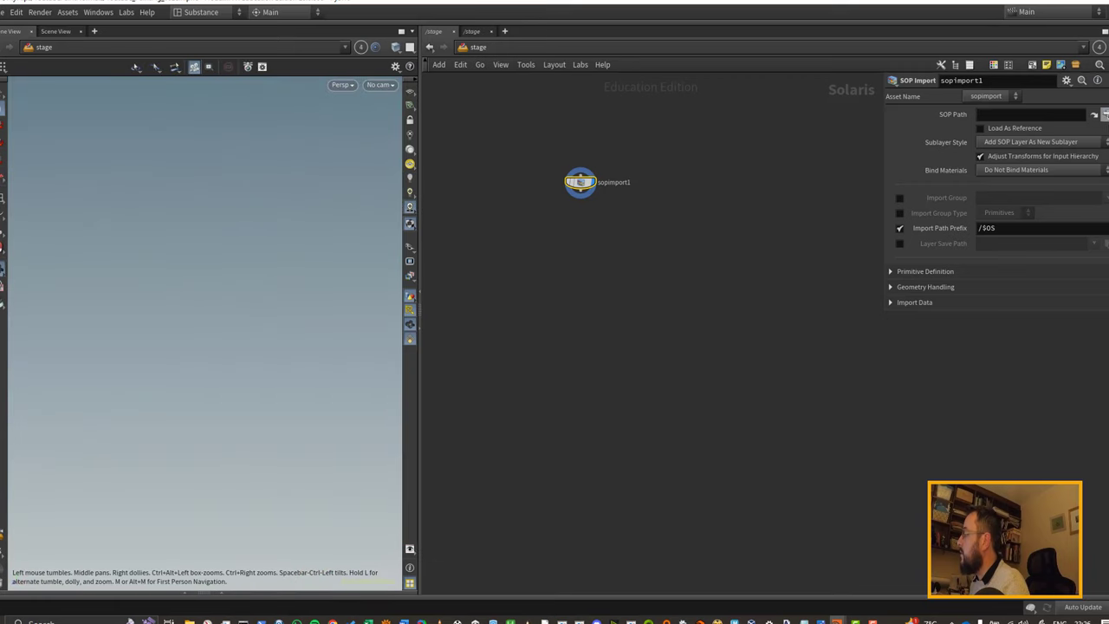
pyautogui.click(1103, 114)
pyautogui.click(1048, 52)
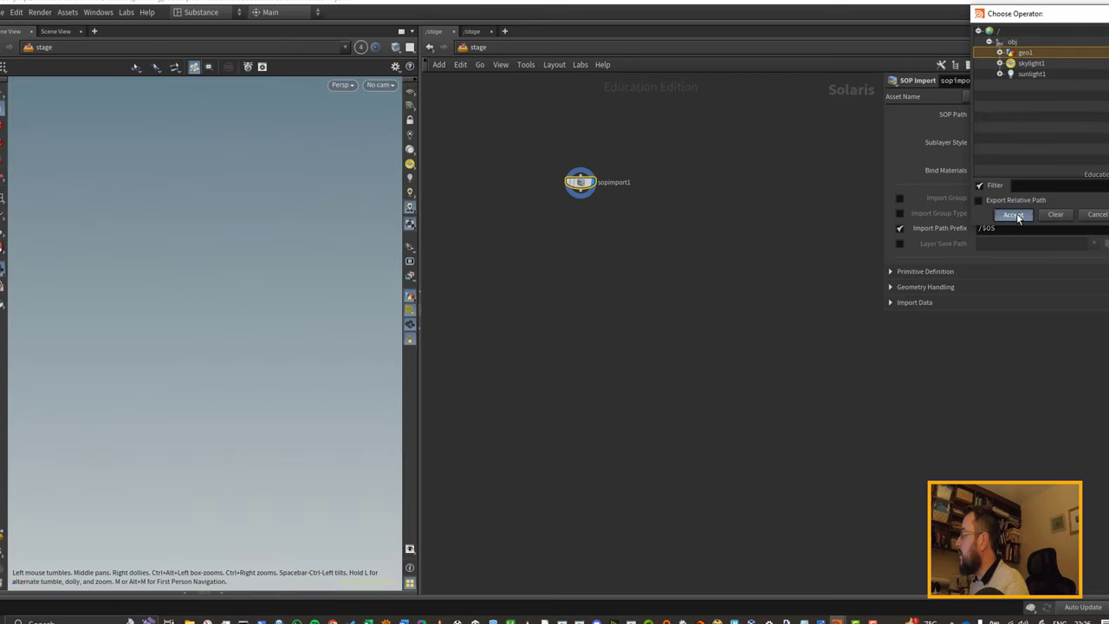
pyautogui.click(1013, 215)
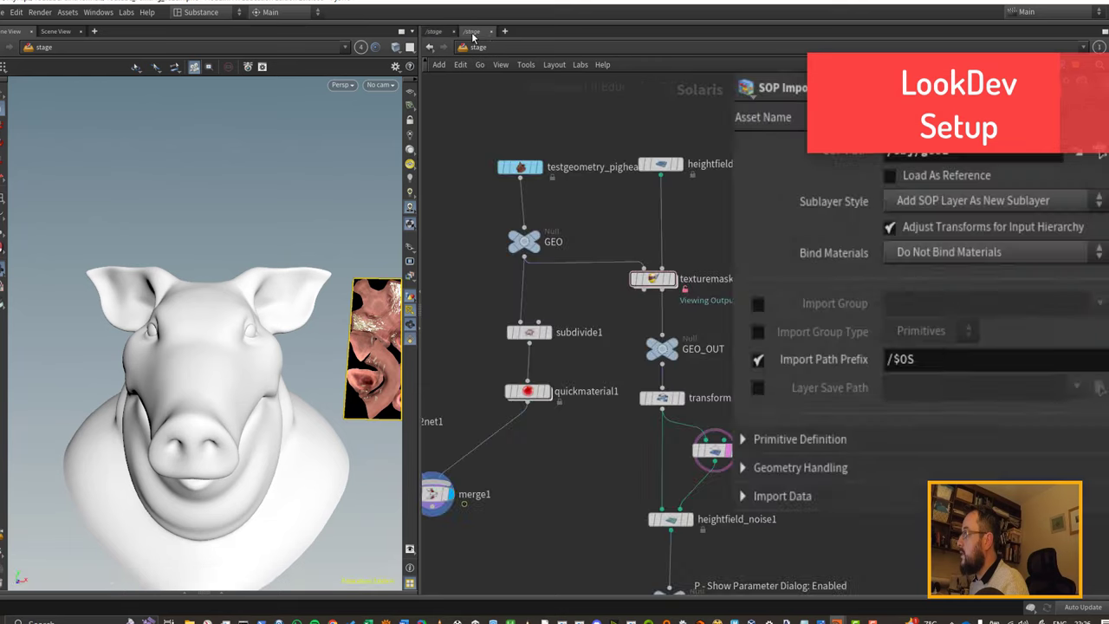
# Step: Inside the geo1 object, add an Output node and wire it to the GEO null beside subdivide1
pyautogui.click(472, 48)
pyautogui.moveTo(503, 54)
pyautogui.click(590, 84)
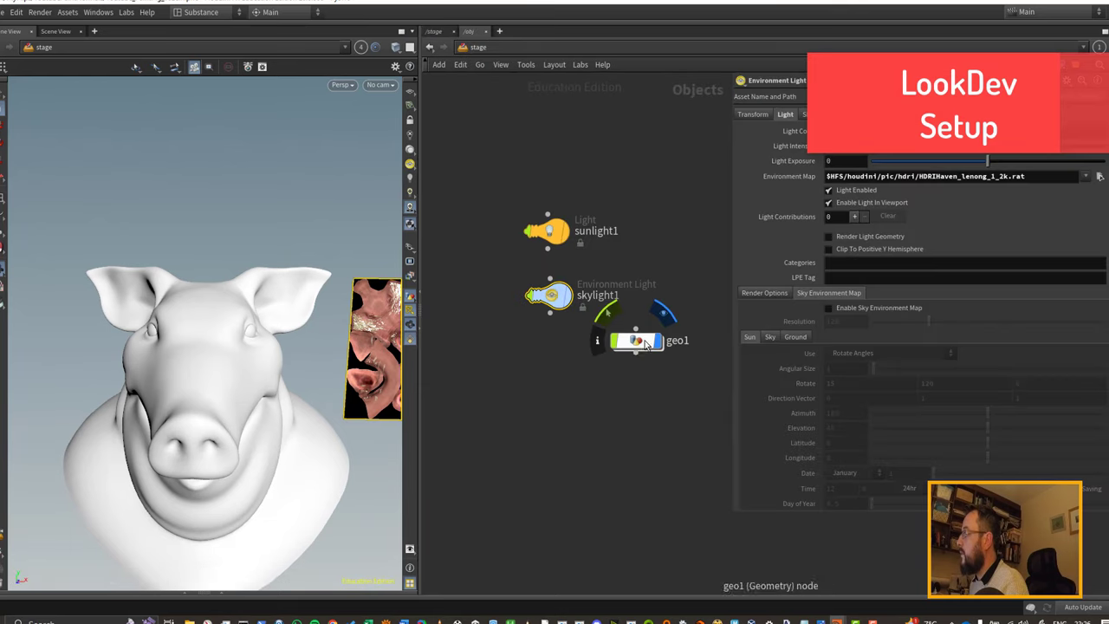
pyautogui.click(645, 343)
pyautogui.doubleClick(645, 343)
pyautogui.press('Tab')
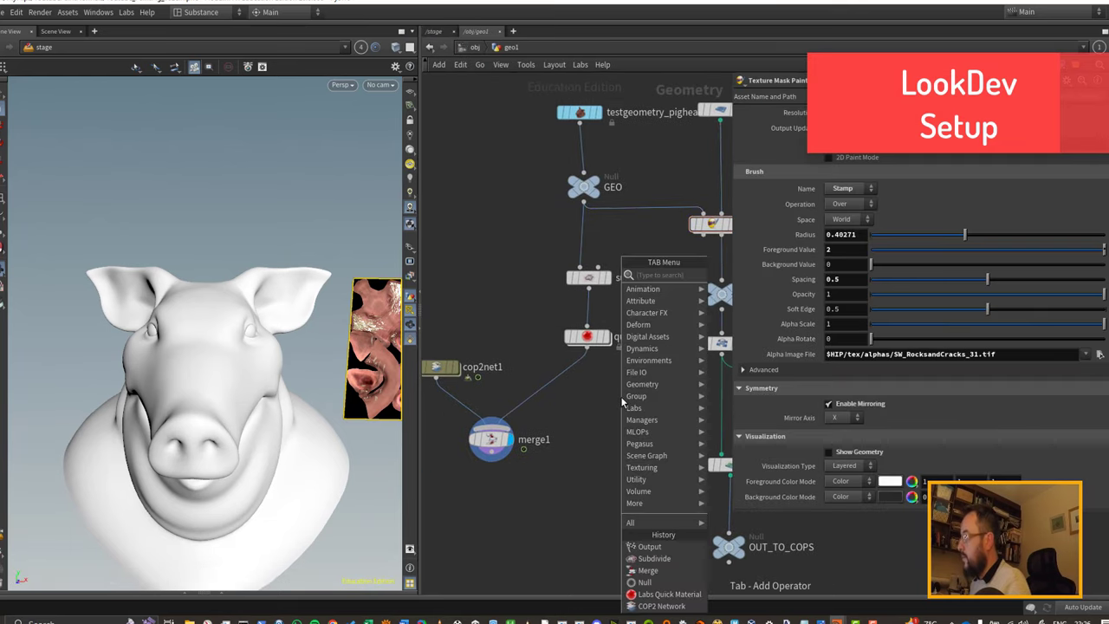
pyautogui.write('output')
pyautogui.press('Return')
pyautogui.click(621, 398)
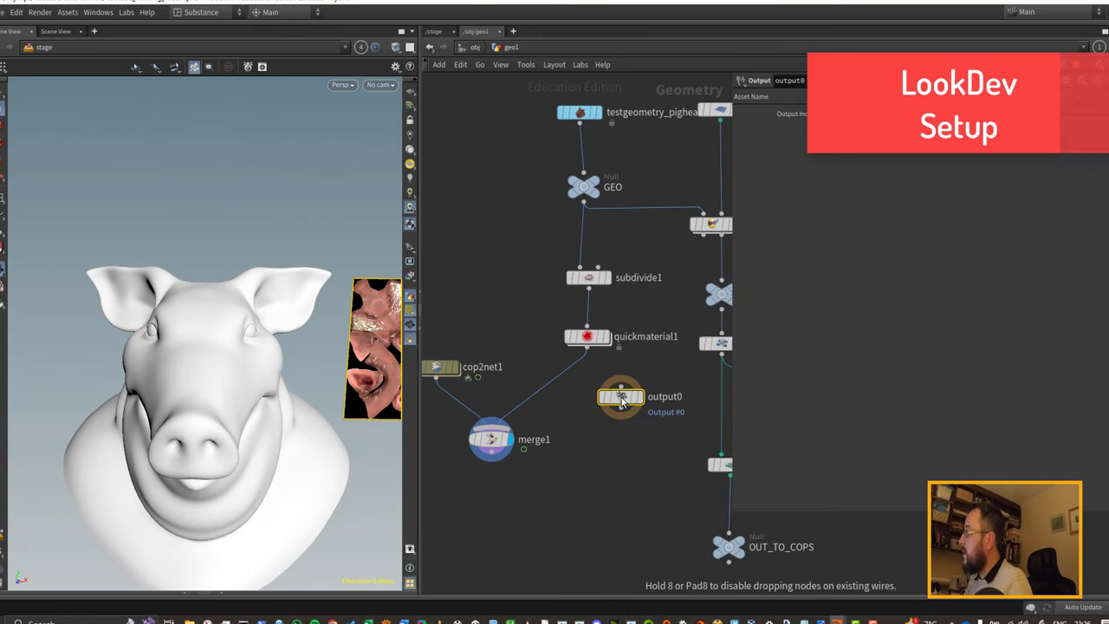
pyautogui.moveTo(622, 401); pyautogui.dragTo(583, 203)
pyautogui.moveTo(491, 288); pyautogui.dragTo(504, 281)
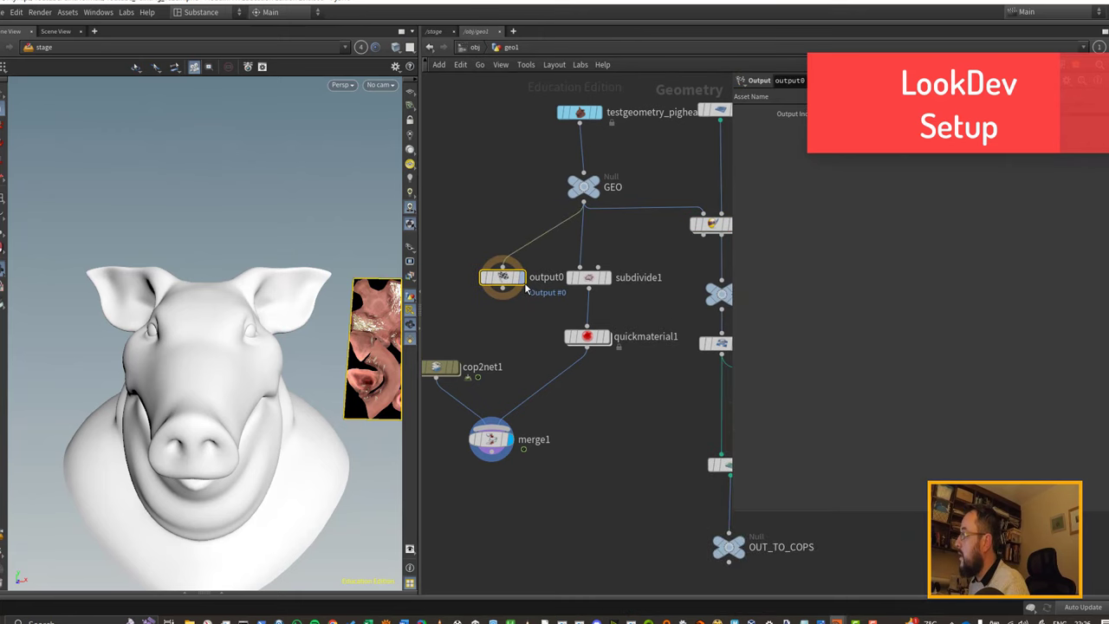
# Step: Return to the stage network, switch to the Solaris desktop layout, and frame the pig head in the viewport
pyautogui.click(438, 32)
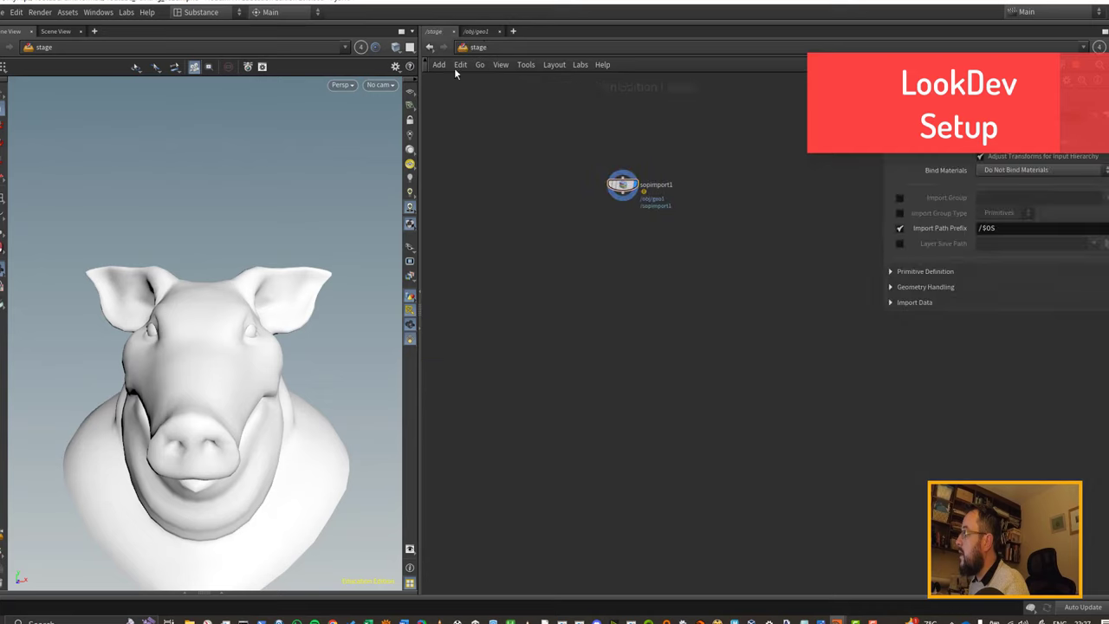
pyautogui.click(203, 12)
pyautogui.click(216, 140)
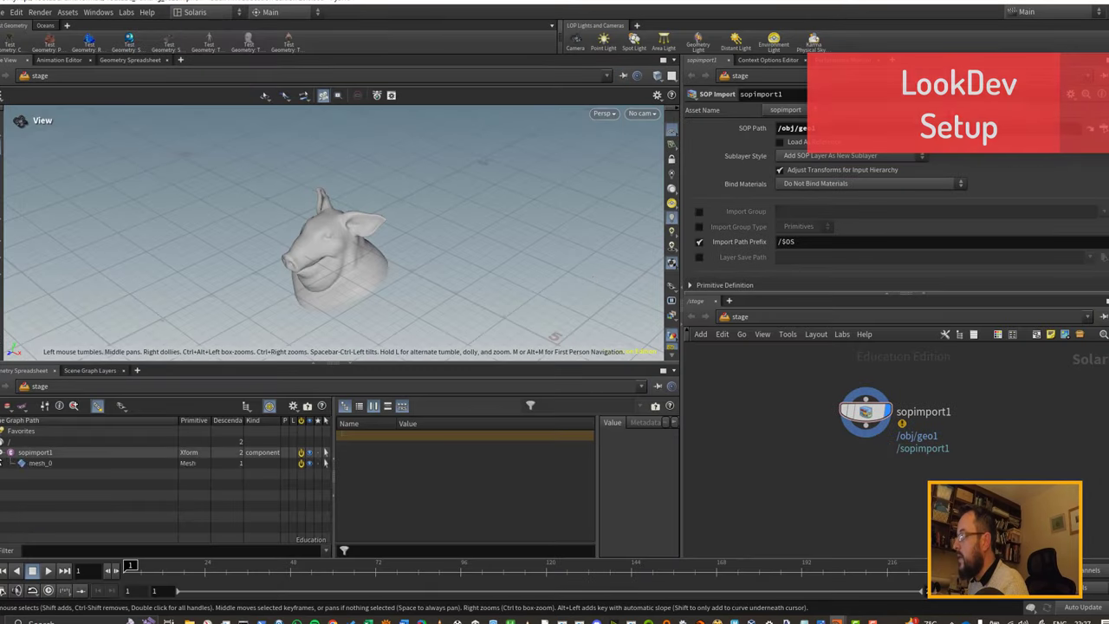
pyautogui.moveTo(874, 422); pyautogui.dragTo(866, 401)
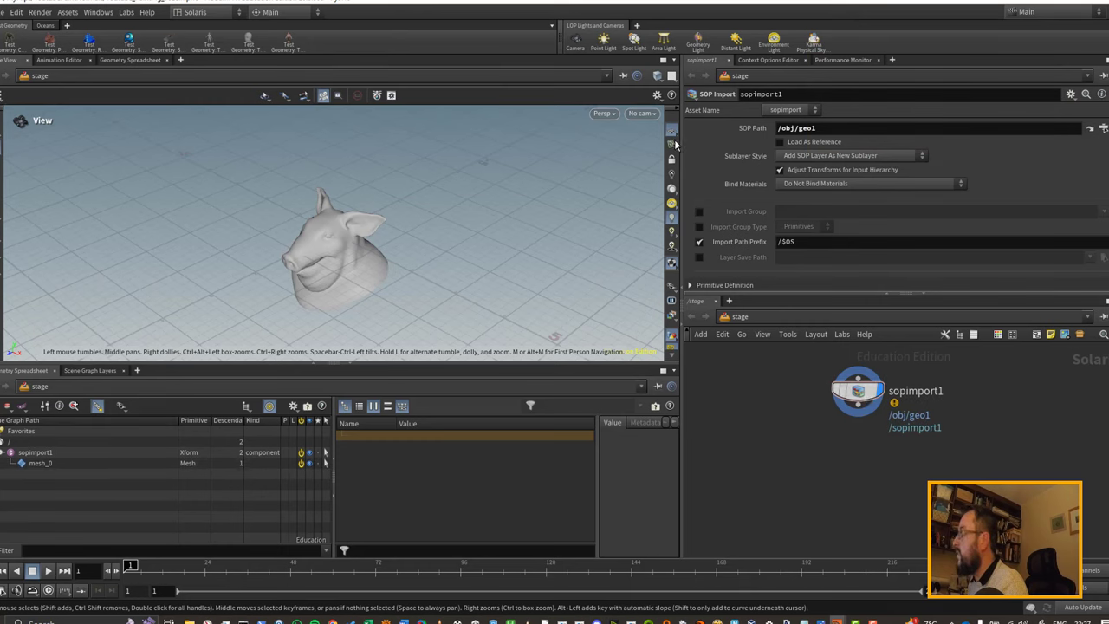
pyautogui.scroll(5, 270, 268)
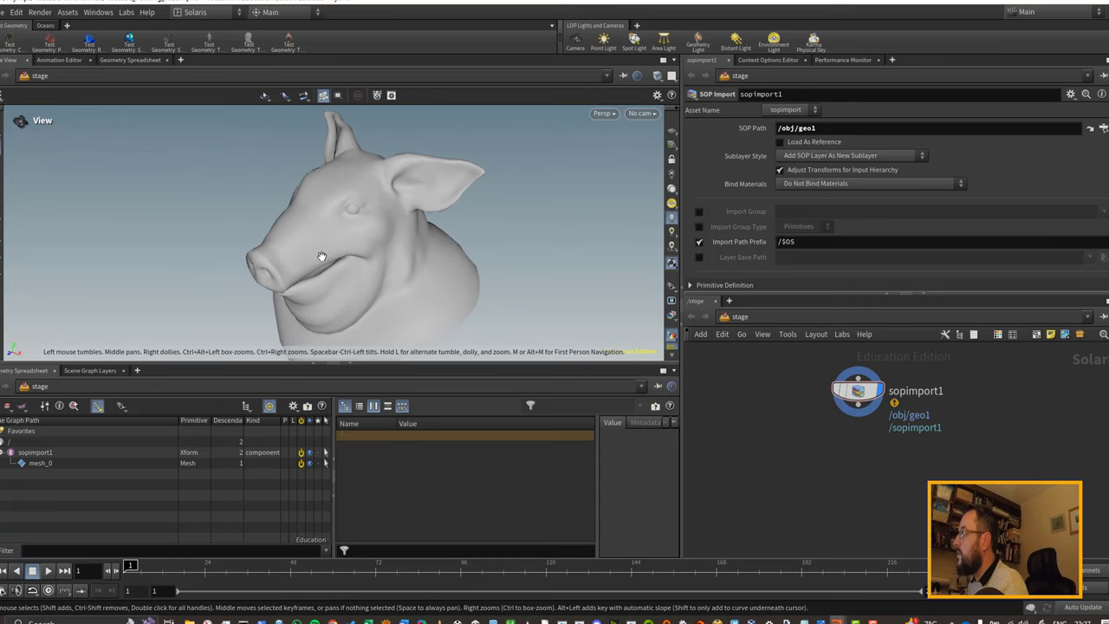
pyautogui.moveTo(321, 257)
pyautogui.mouseDown()
pyautogui.moveTo(457, 242)
pyautogui.moveTo(316, 252)
pyautogui.mouseUp()
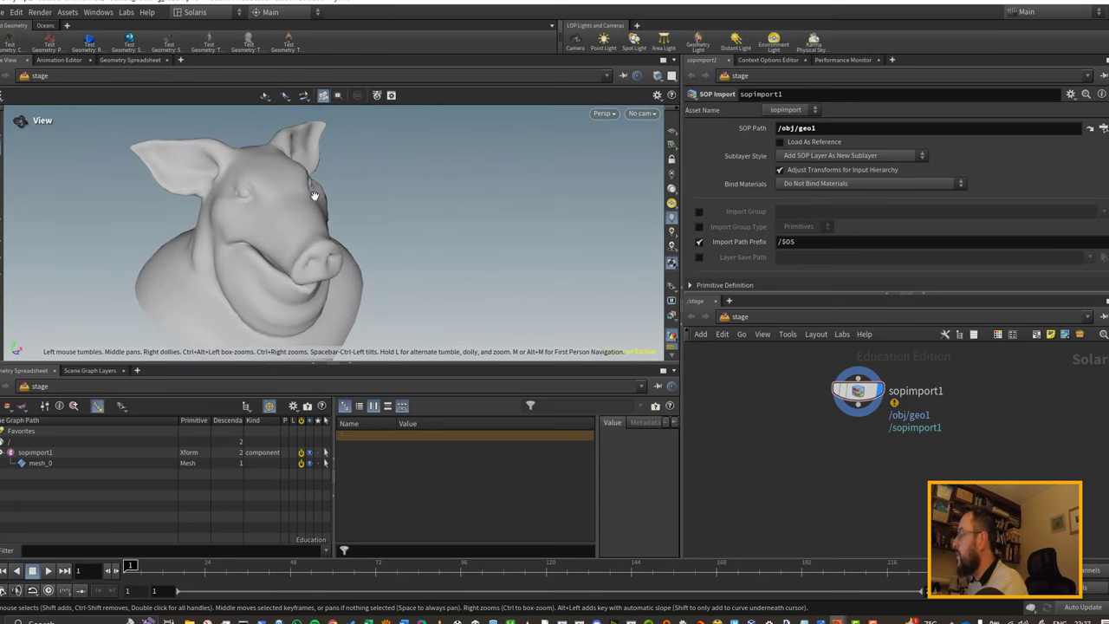
# Step: In the SOP Import's Import Data settings, enable Subset Groups with the value head, and expand mesh_0 in the scene graph
pyautogui.scroll(-1, 753, 245)
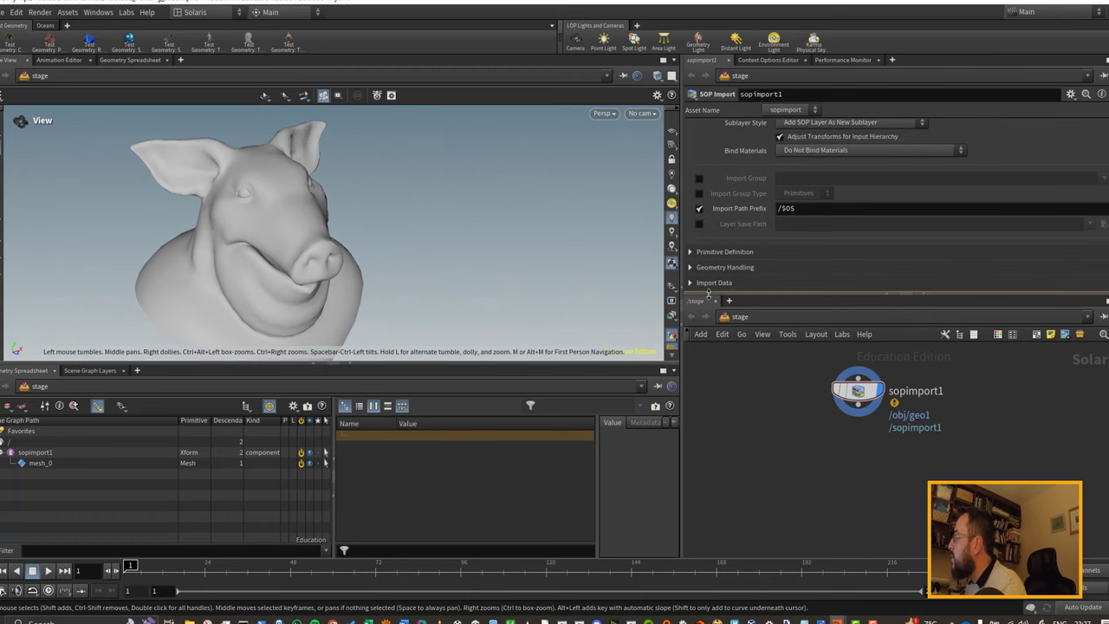
pyautogui.moveTo(709, 294); pyautogui.dragTo(709, 318)
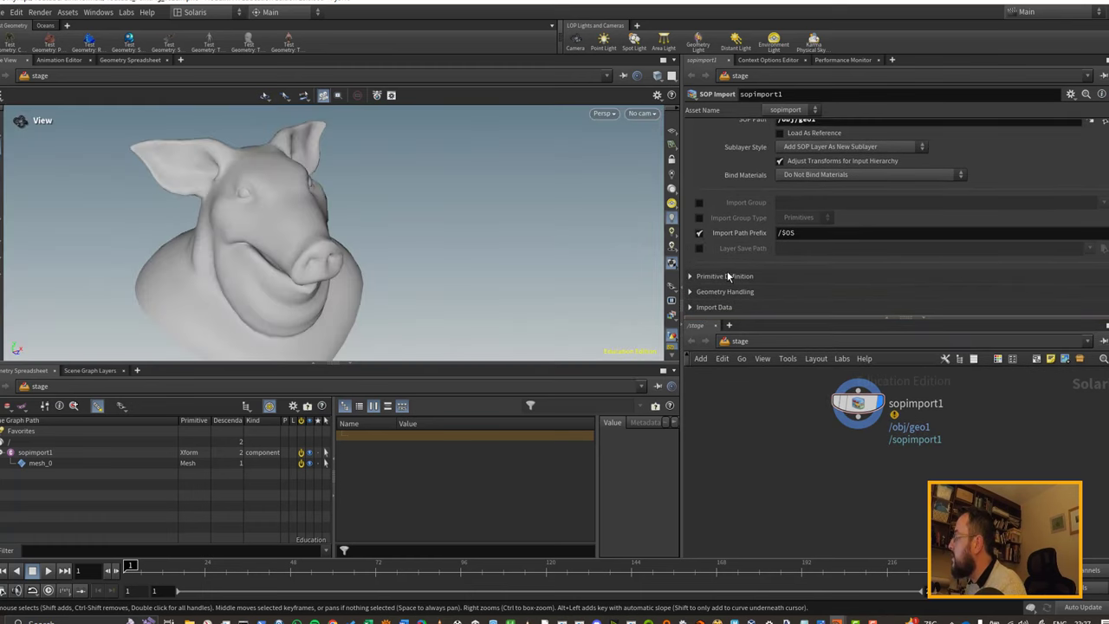
pyautogui.click(691, 307)
pyautogui.scroll(-3, 749, 256)
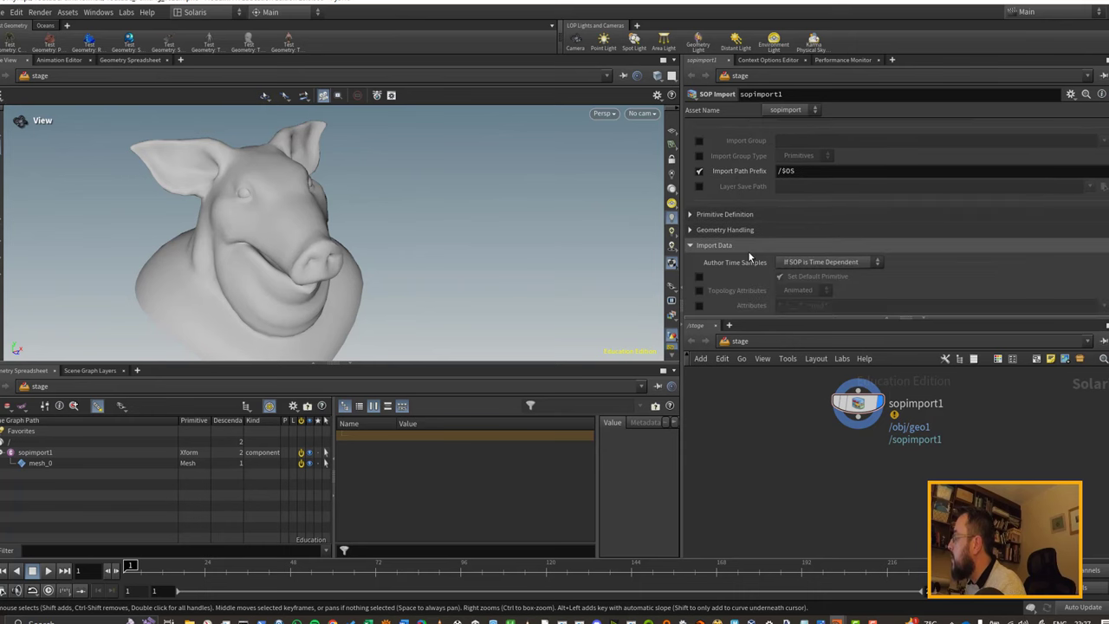
pyautogui.scroll(-5, 748, 251)
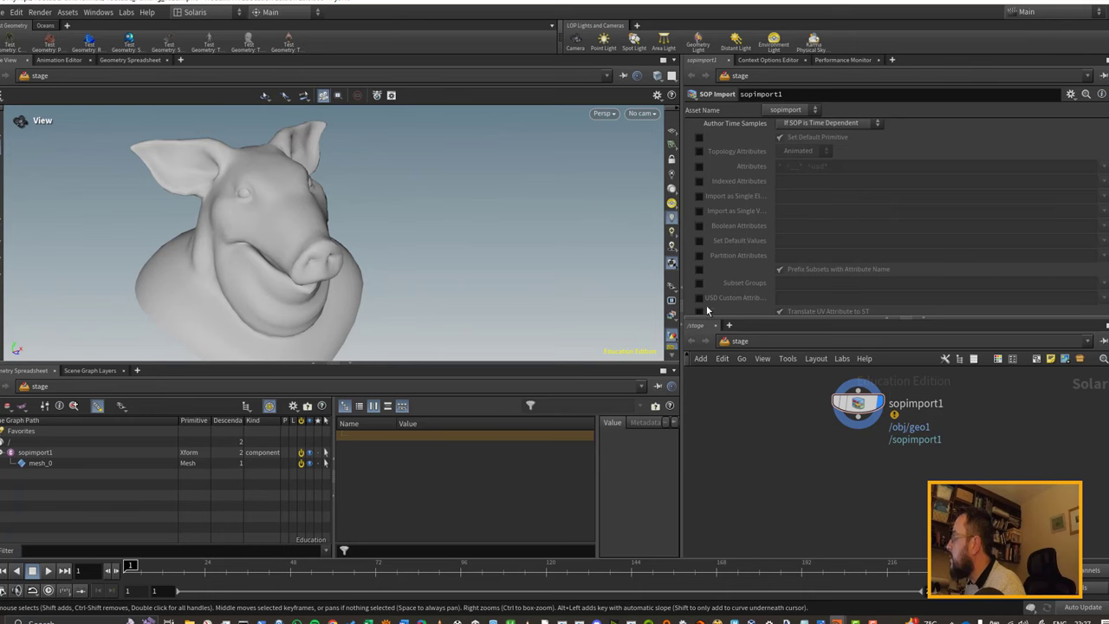
pyautogui.click(699, 284)
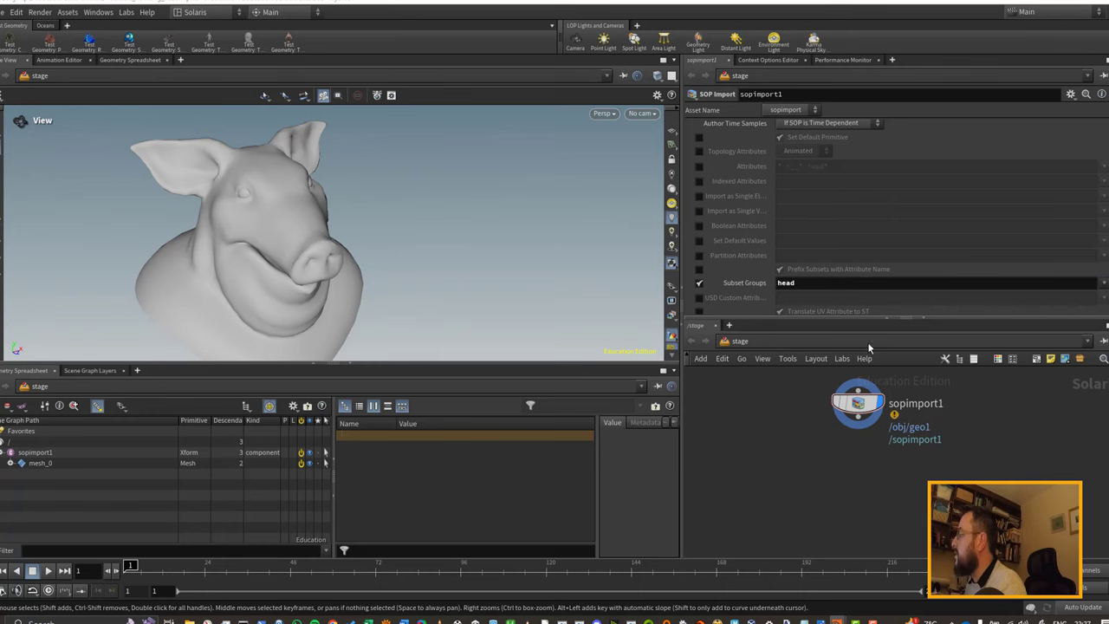
pyautogui.moveTo(859, 404); pyautogui.dragTo(841, 399)
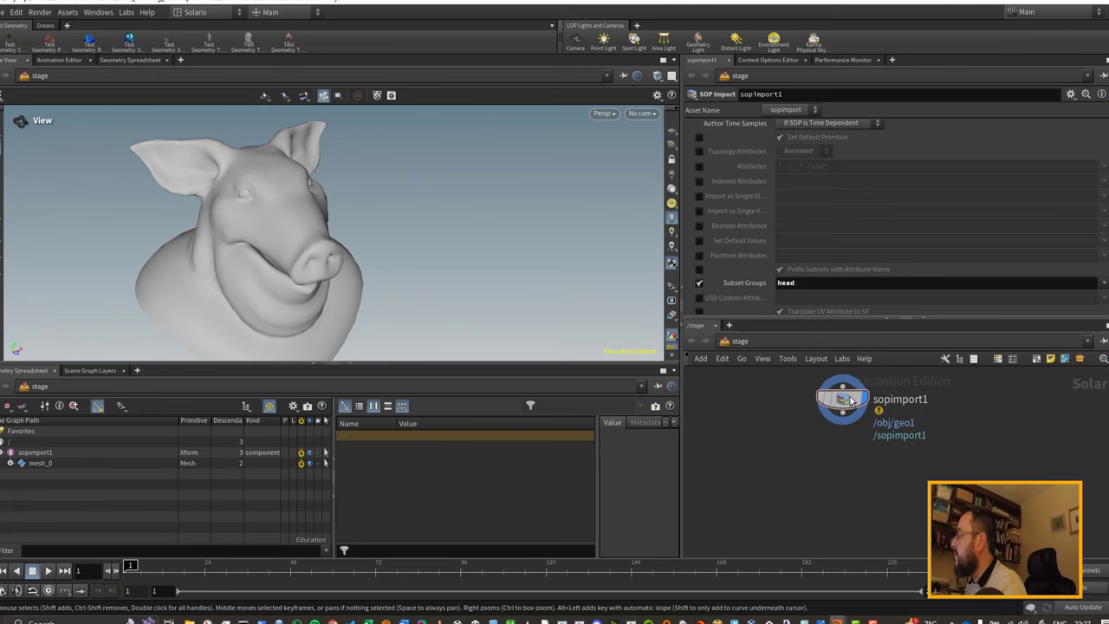
pyautogui.click(11, 462)
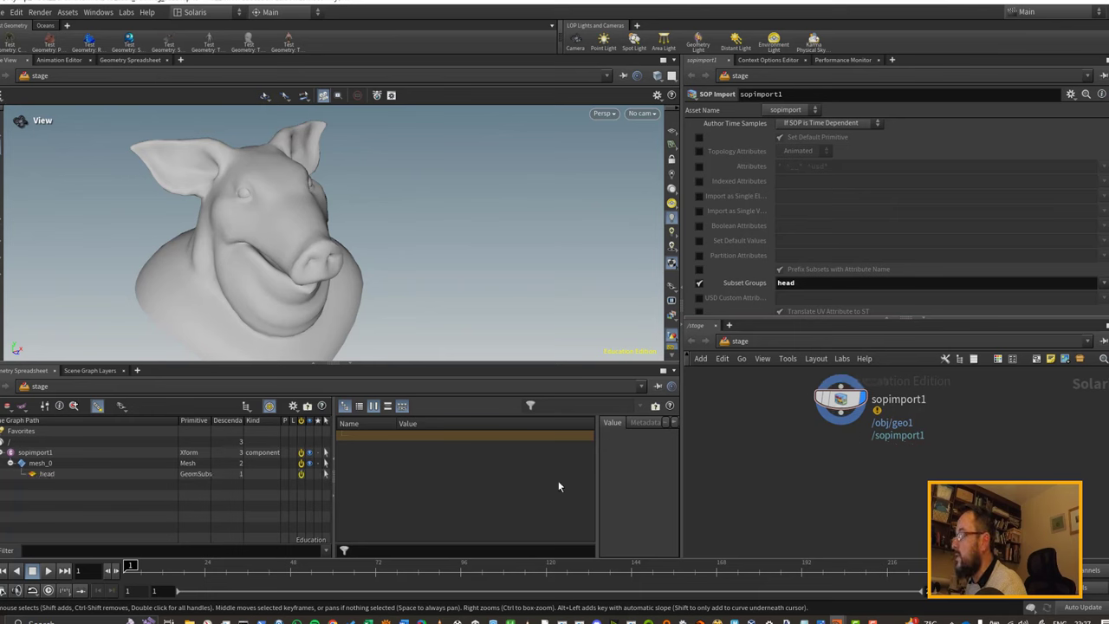
# Step: Append a Material Library node and an Assign Material node in sequence after sopimport1
pyautogui.rightClick(834, 395)
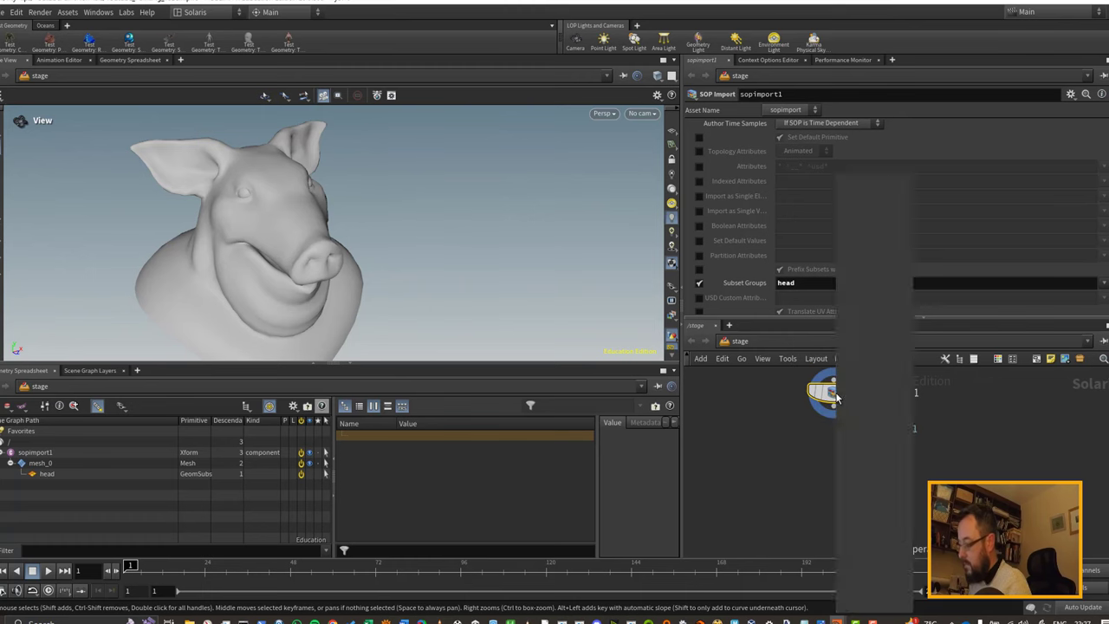
pyautogui.write('materi')
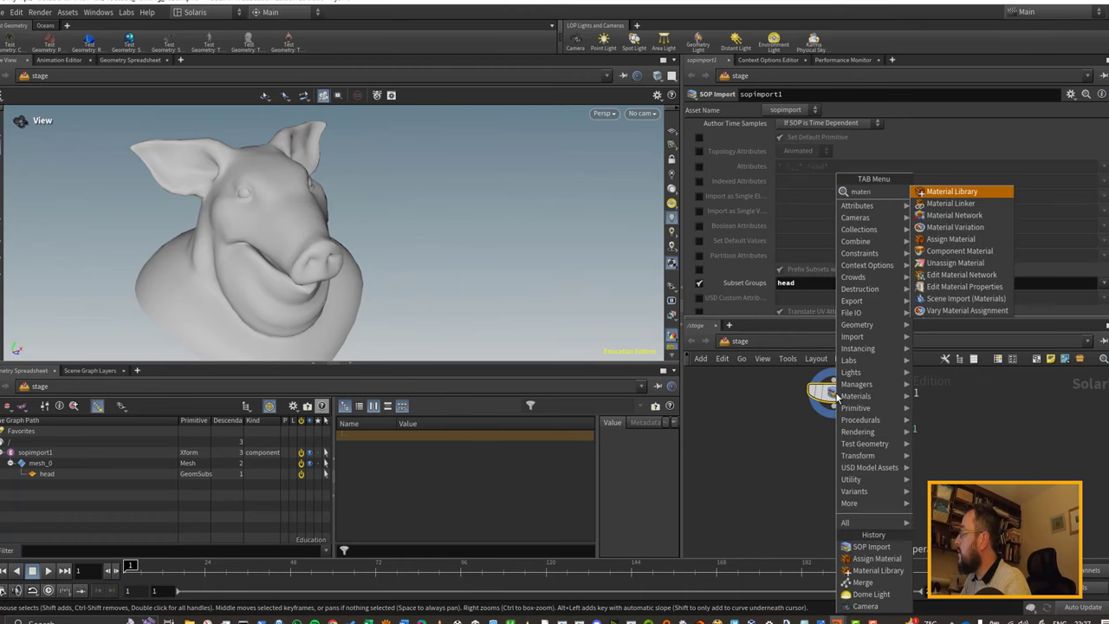
pyautogui.press('Return')
pyautogui.press('Tab')
pyautogui.write('as')
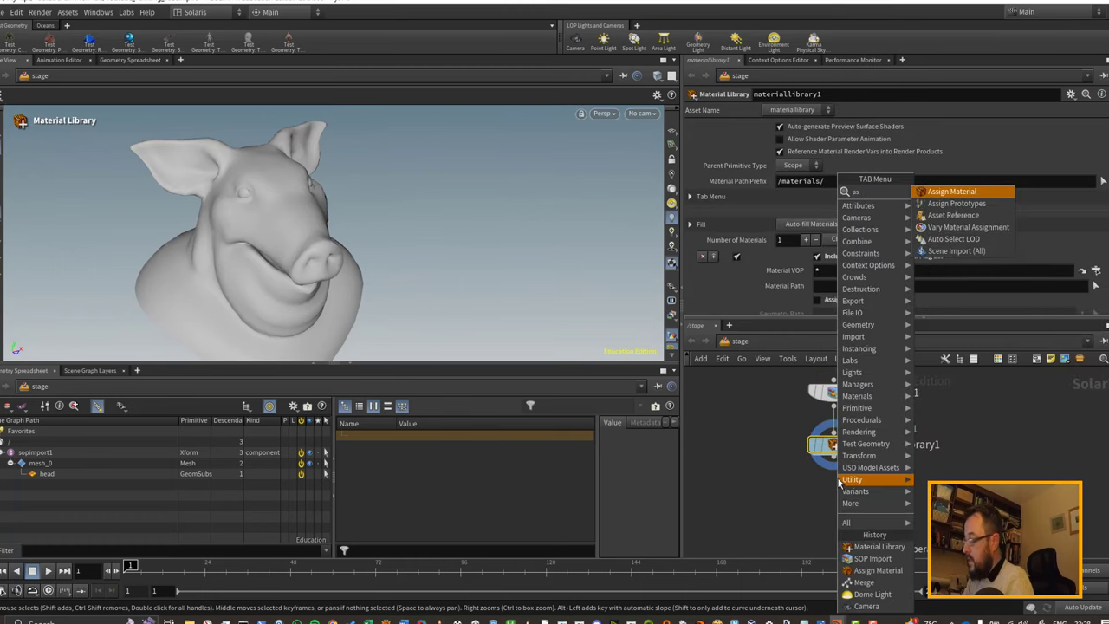
pyautogui.press('Return')
# Step: Append a Merge node after assignmaterial1 and feed a new Camera node into it
pyautogui.press('Tab')
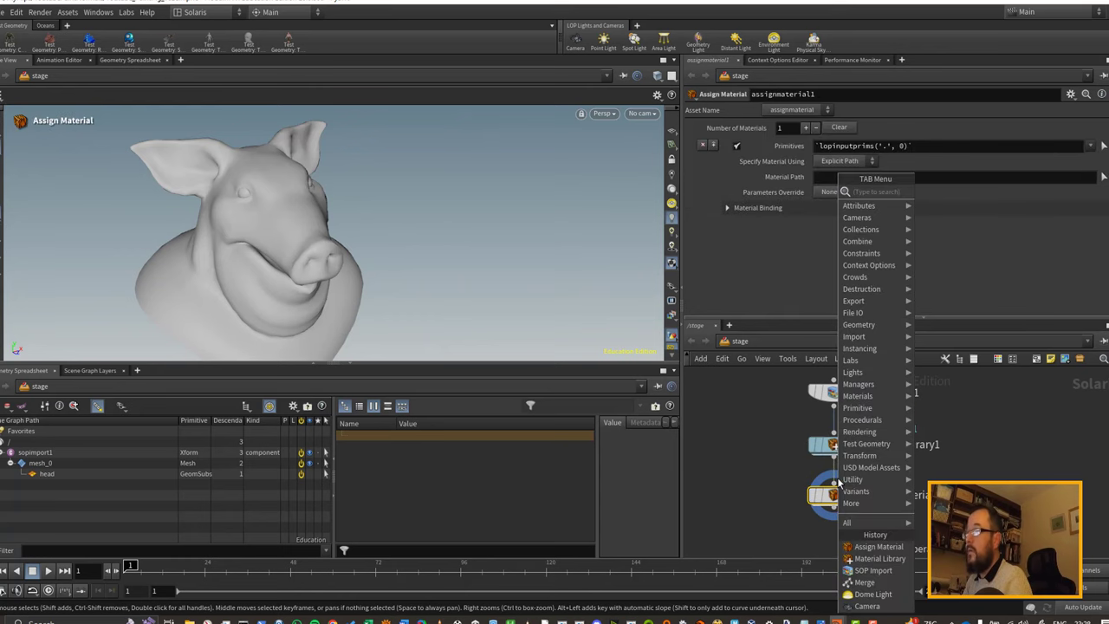
pyautogui.write('merge')
pyautogui.press('Return')
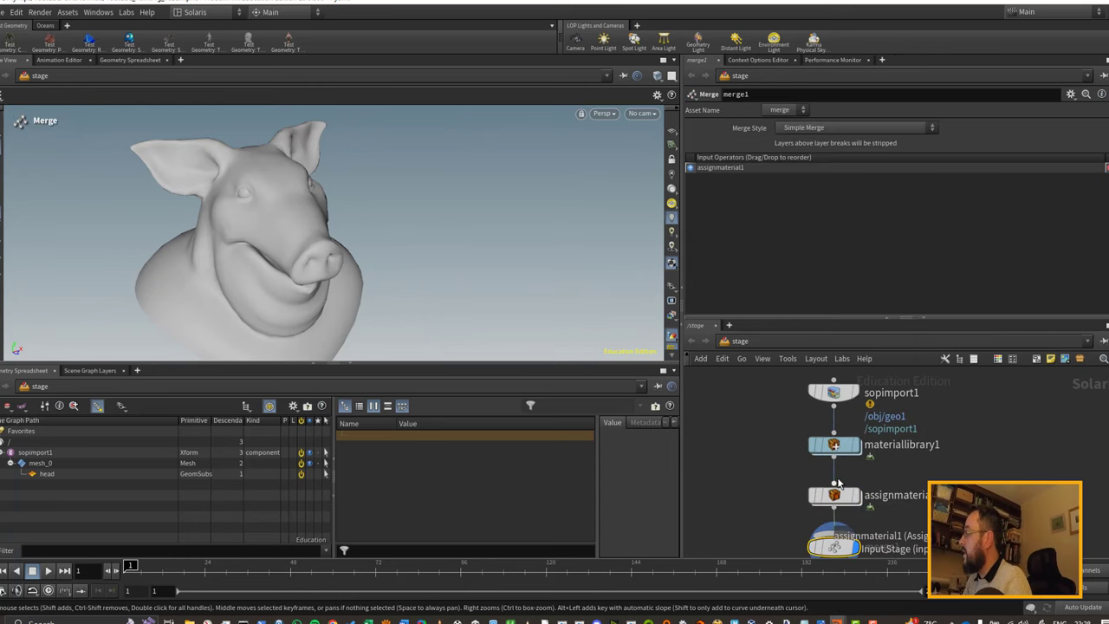
pyautogui.press('Tab')
pyautogui.write('came')
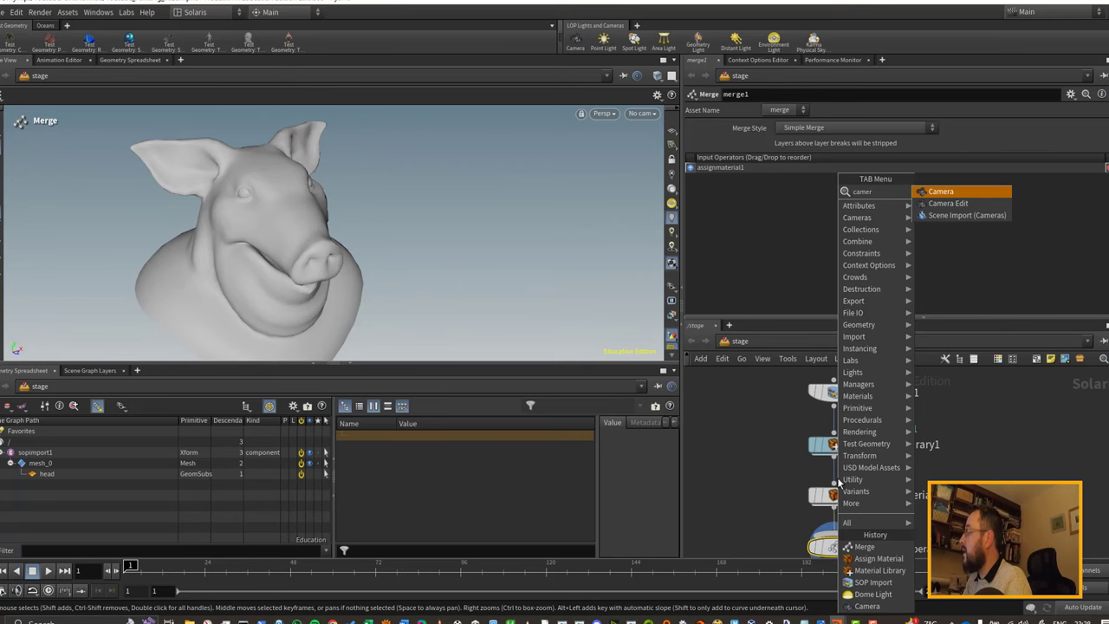
pyautogui.press('Return')
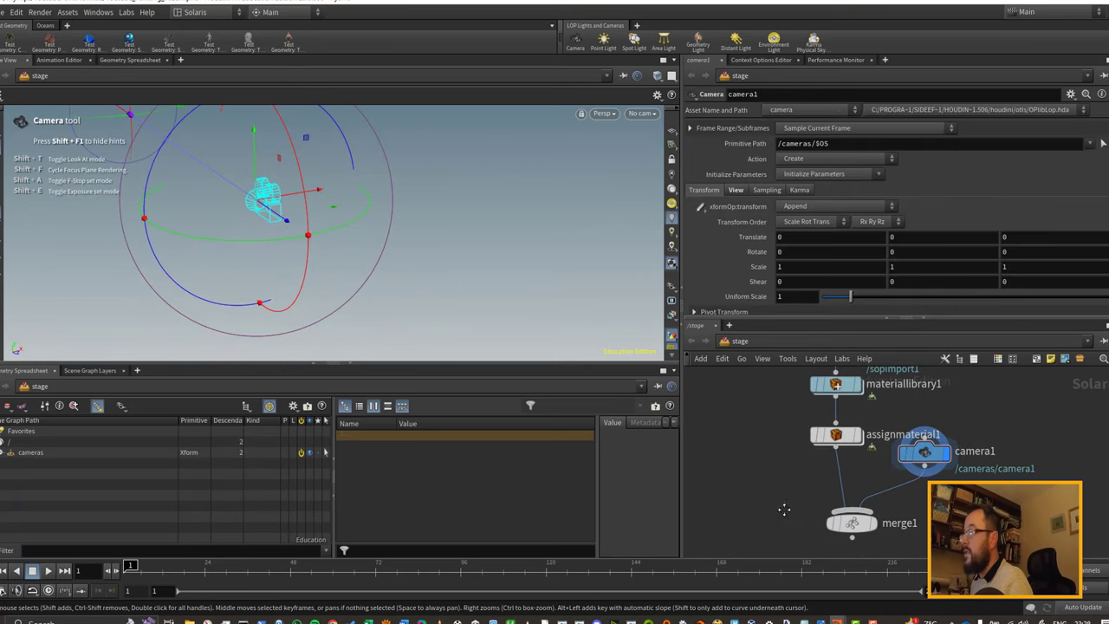
# Step: Add a second Merge node below merge1 and connect a new Dome Light to it
pyautogui.moveTo(783, 509); pyautogui.dragTo(776, 433, button='middle')
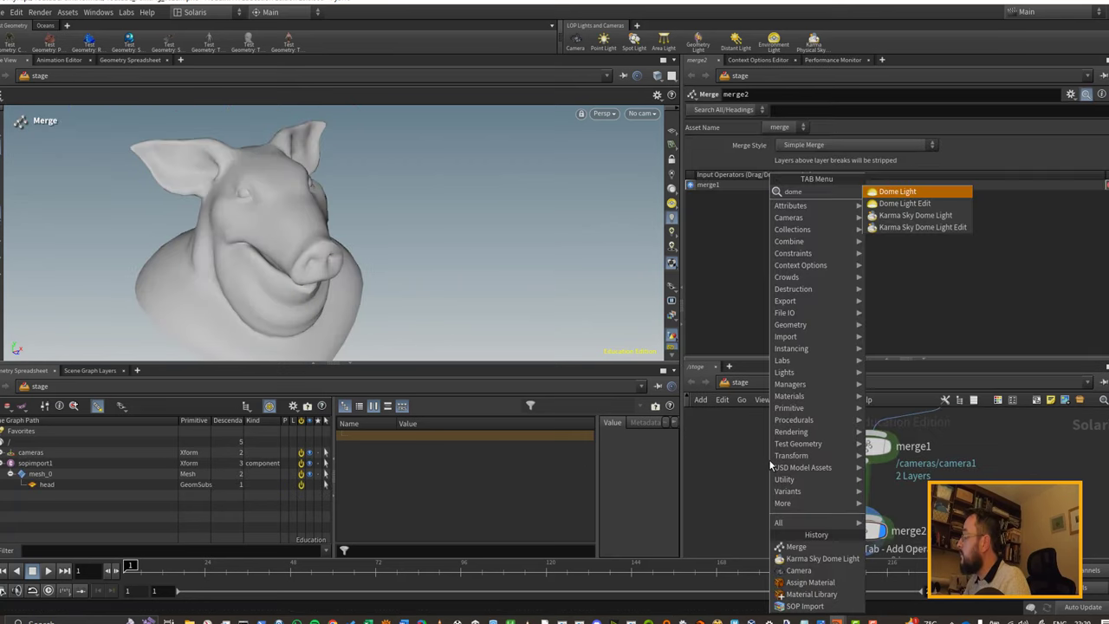
pyautogui.press('Return')
pyautogui.click(770, 465)
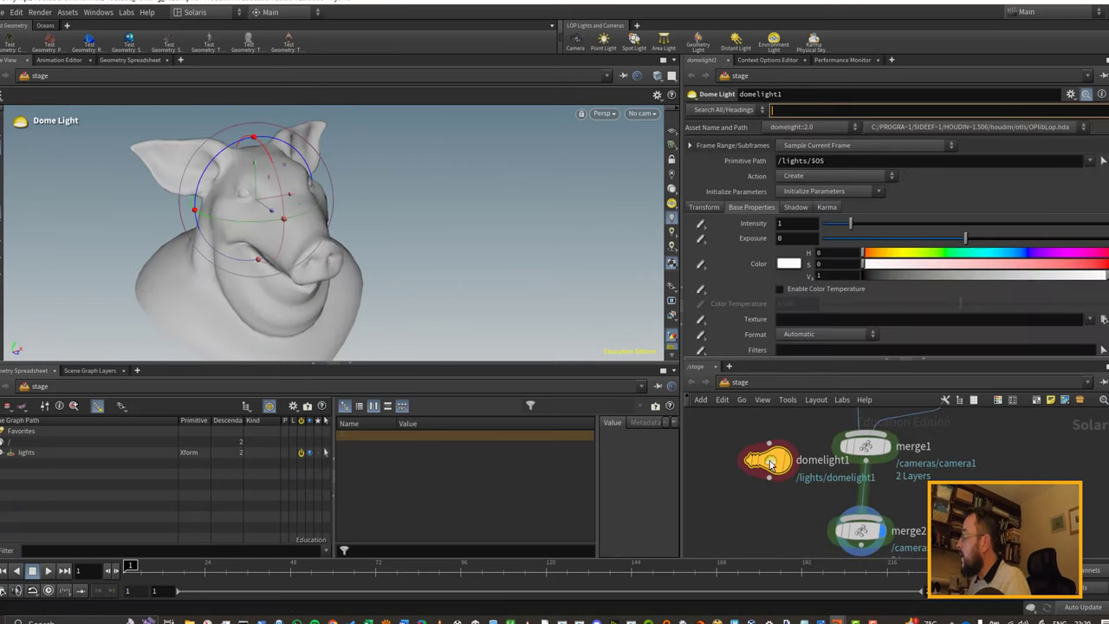
pyautogui.moveTo(770, 478); pyautogui.dragTo(861, 517)
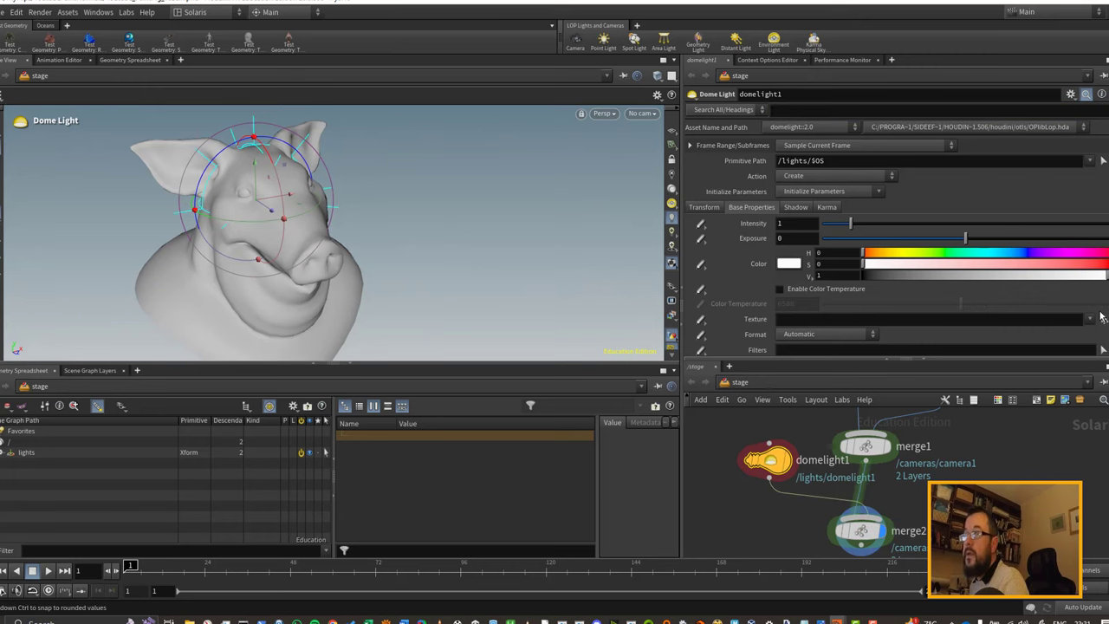
# Step: Set the dome light's texture to HDRIHaven_skylit_garage_2k.rat from the $HFS/houdini/pic/hdri/ folder
pyautogui.click(1101, 319)
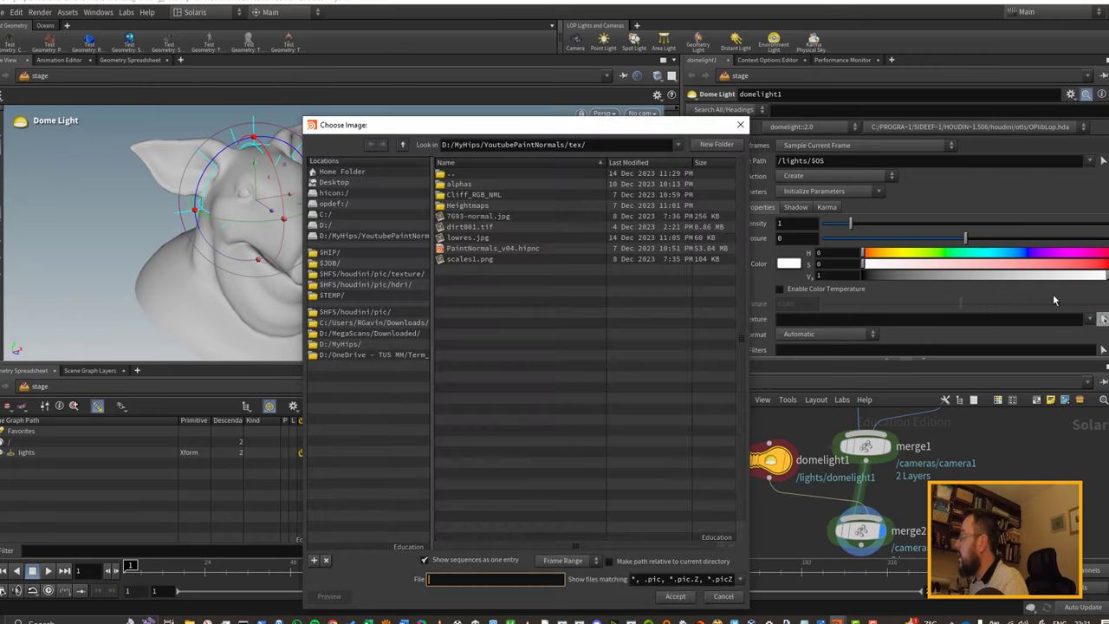
pyautogui.click(366, 284)
pyautogui.click(542, 217)
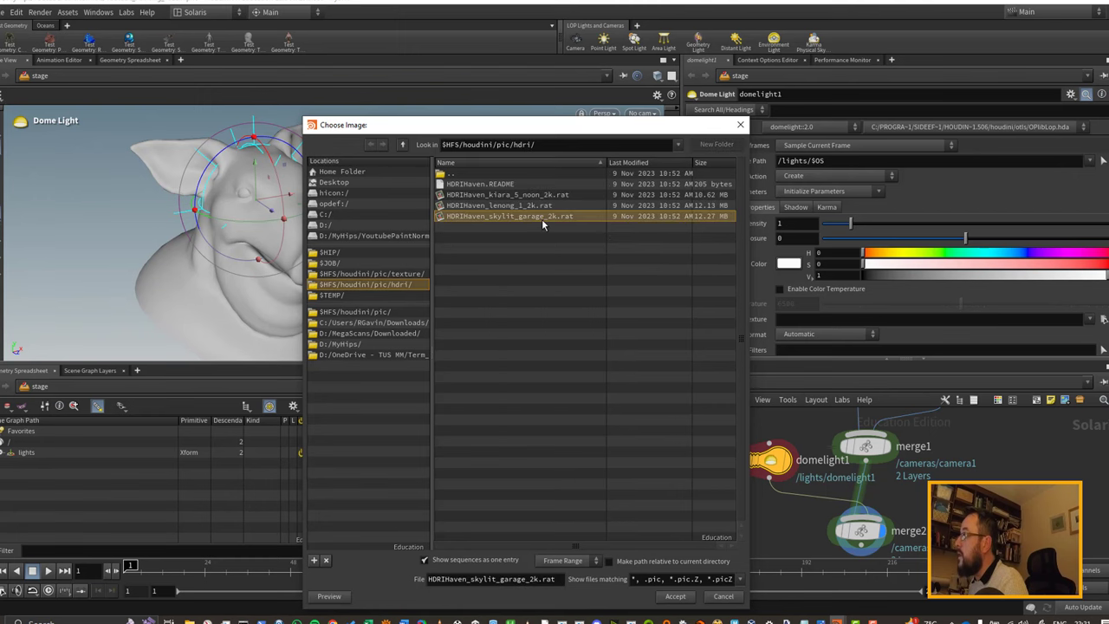
pyautogui.click(674, 596)
# Step: Look through /cameras/camera1, lock the camera to the view, and frame the pig head with it
pyautogui.click(624, 114)
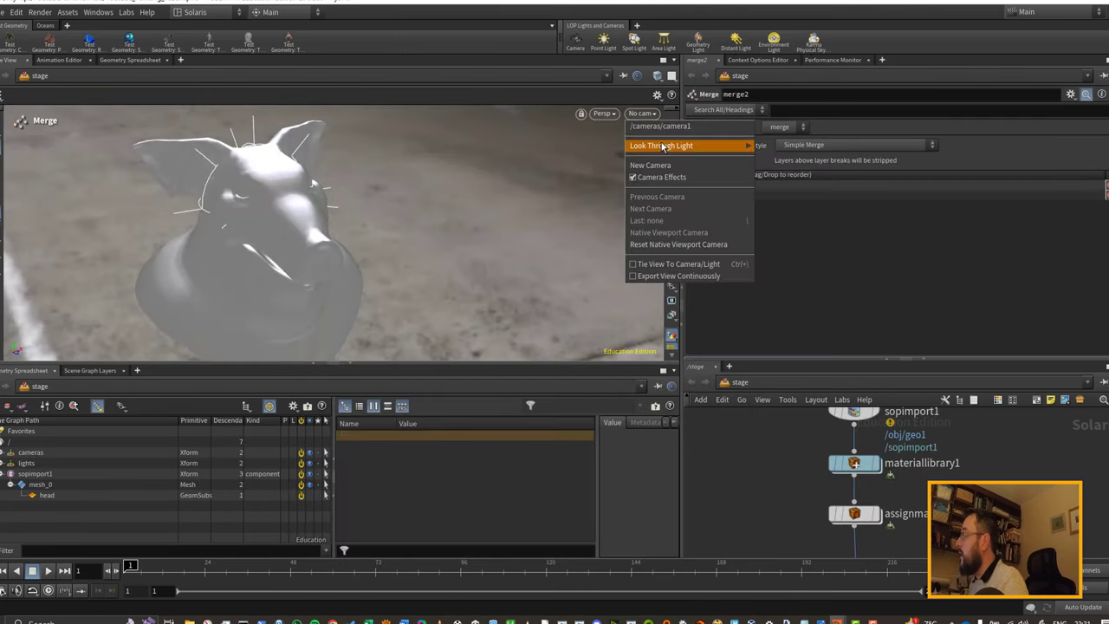
pyautogui.click(655, 146)
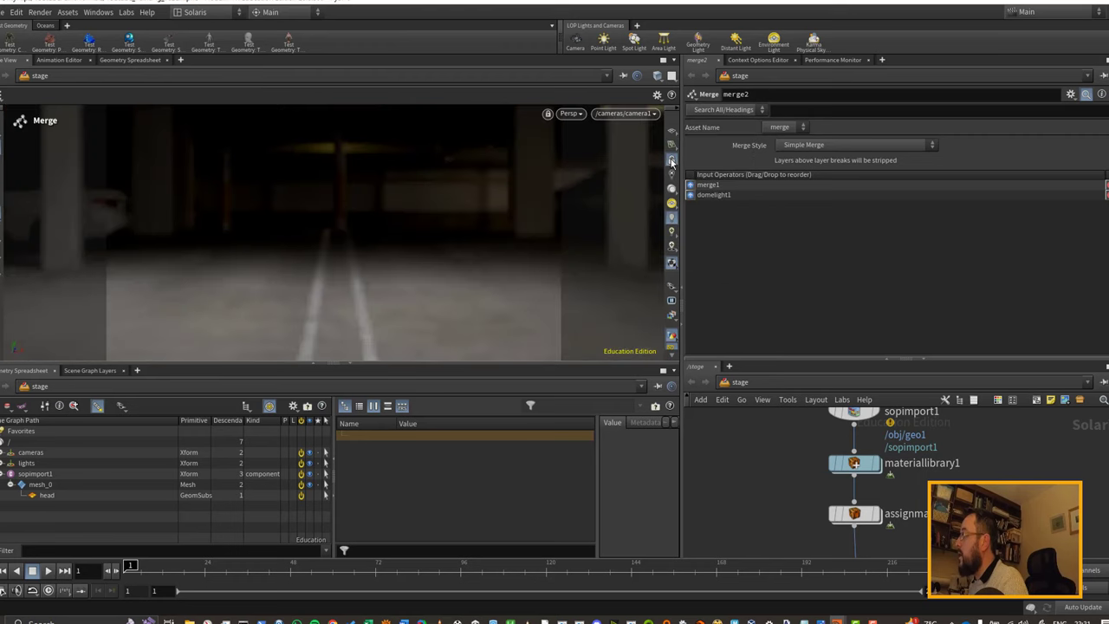
pyautogui.click(671, 161)
pyautogui.hotkey('space', 'g')
pyautogui.keyDown('alt'); pyautogui.moveTo(324, 245); pyautogui.dragTo(448, 243, button='right'); pyautogui.keyUp('alt')
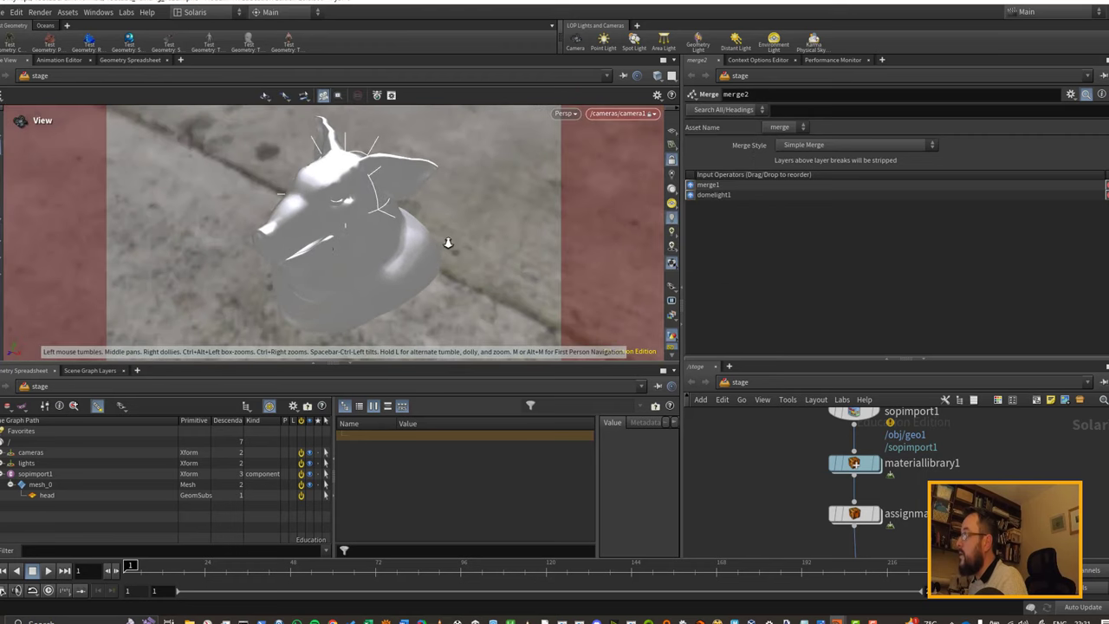
# Step: Adjust the locked camera's view of the pig head and add a Karma Material Builder inside materiallibrary1
pyautogui.moveTo(448, 242); pyautogui.dragTo(355, 247)
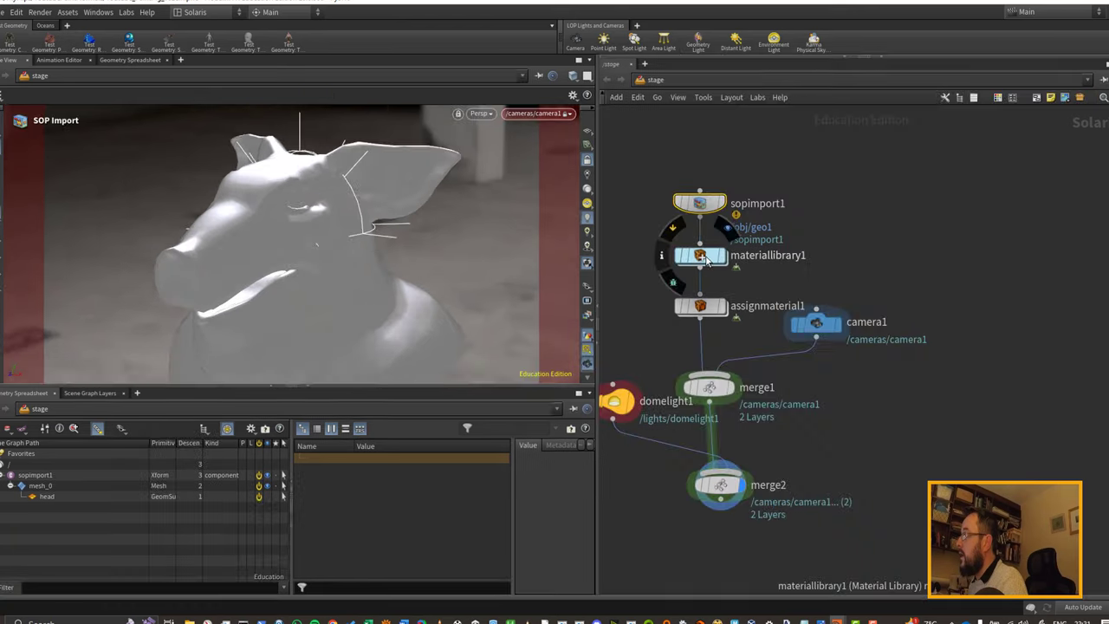
pyautogui.doubleClick(702, 256)
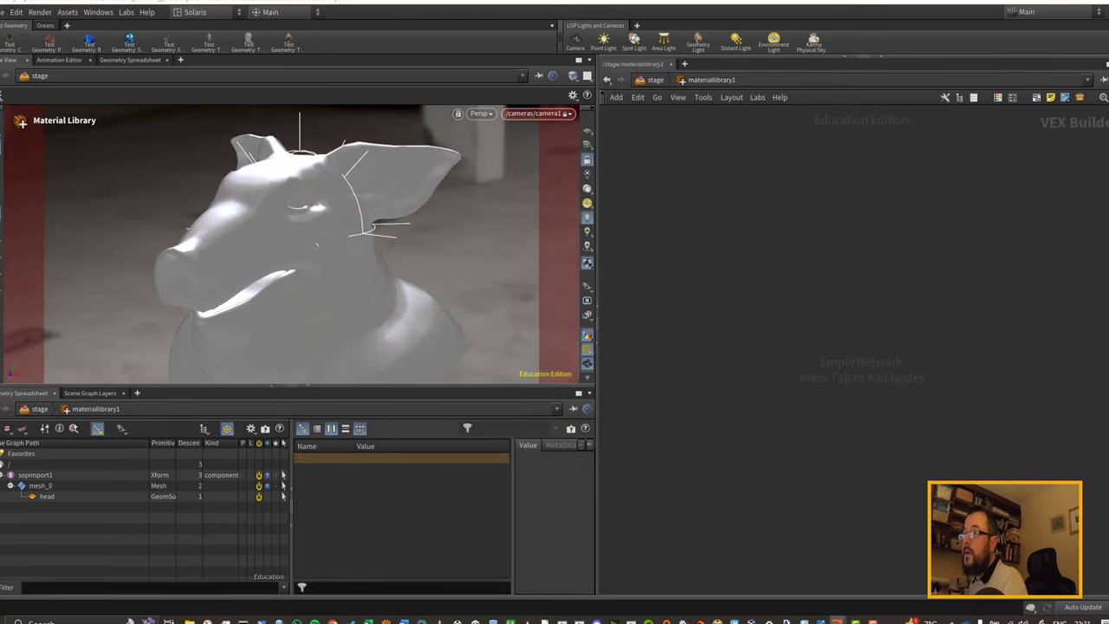
pyautogui.press('Tab')
pyautogui.write('karma')
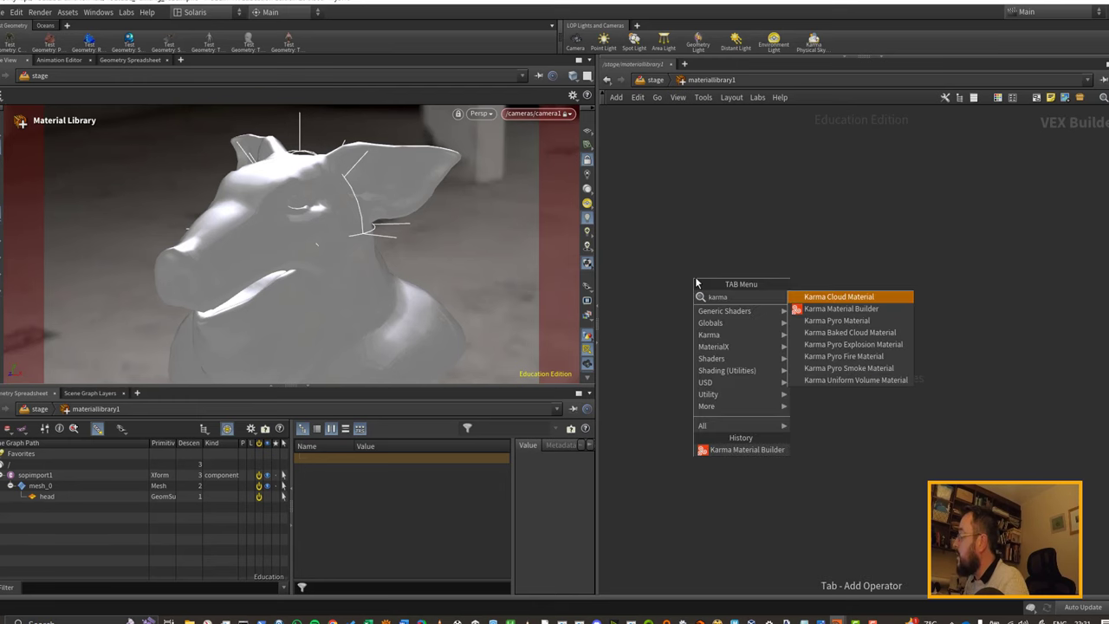
pyautogui.press('Down')
pyautogui.press('Return')
pyautogui.click(695, 281)
# Step: Add an MtlX Image node inside the karmamaterial network, placed beside the standard surface node
pyautogui.doubleClick(695, 280)
pyautogui.press('Tab')
pyautogui.write('mt')
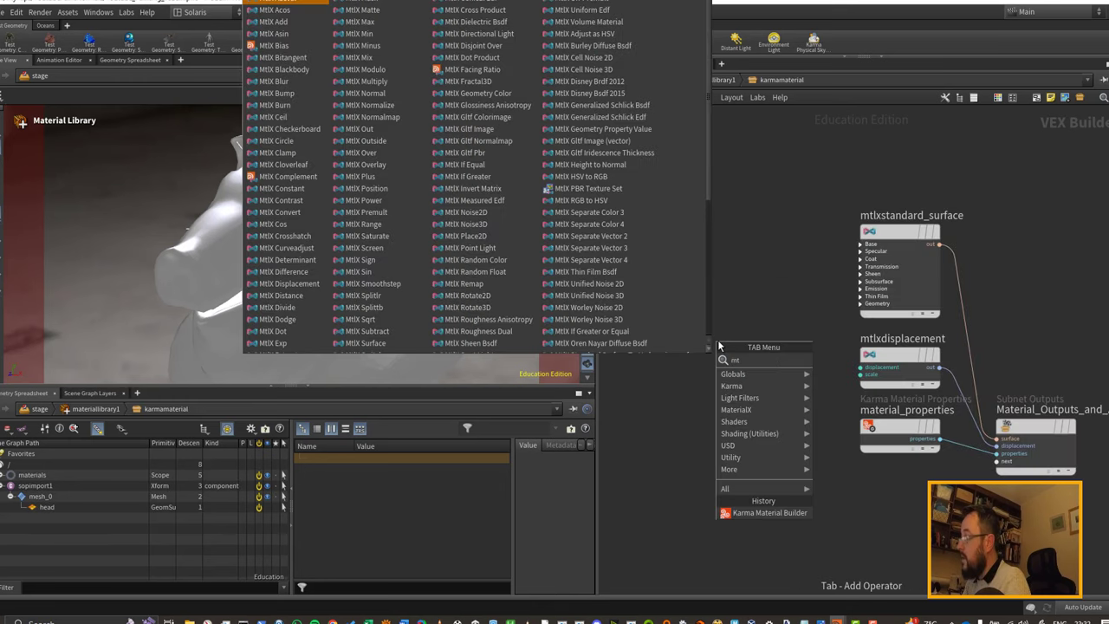
pyautogui.write('lxima')
pyautogui.press('Return')
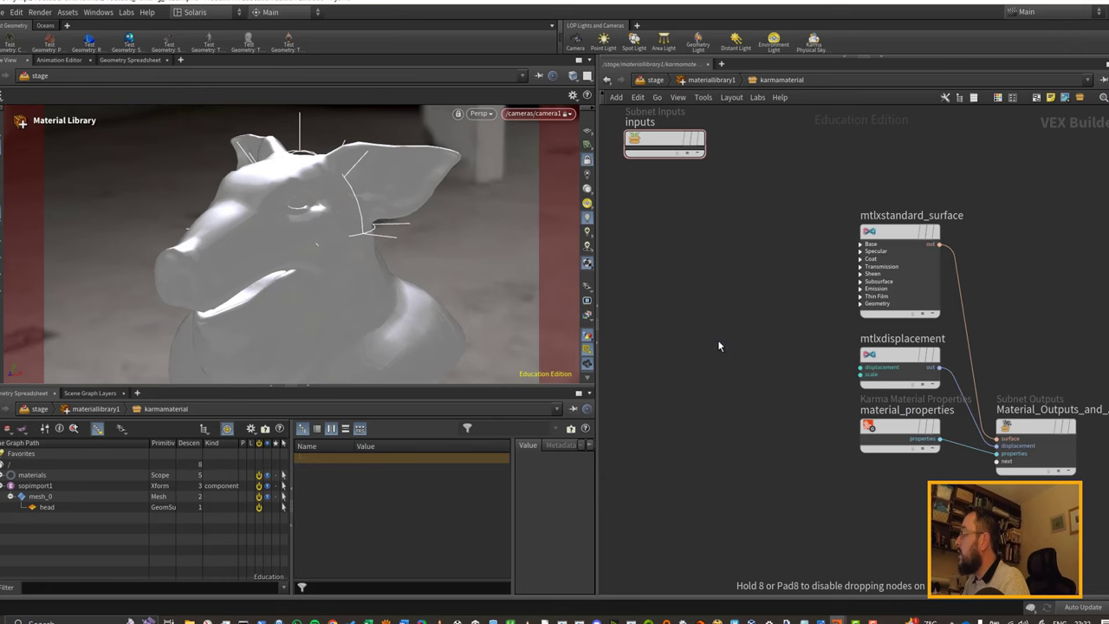
pyautogui.click(718, 342)
pyautogui.moveTo(718, 345); pyautogui.dragTo(682, 281)
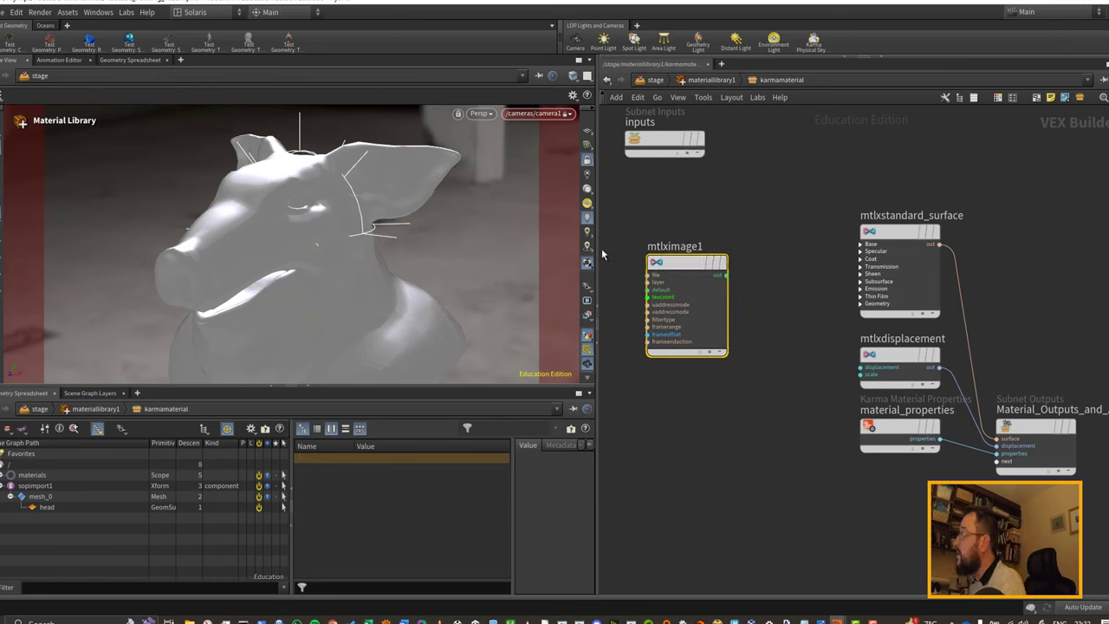
# Step: Switch to the Substance desktop layout and hide the parameter dialog over the stage network
pyautogui.click(195, 13)
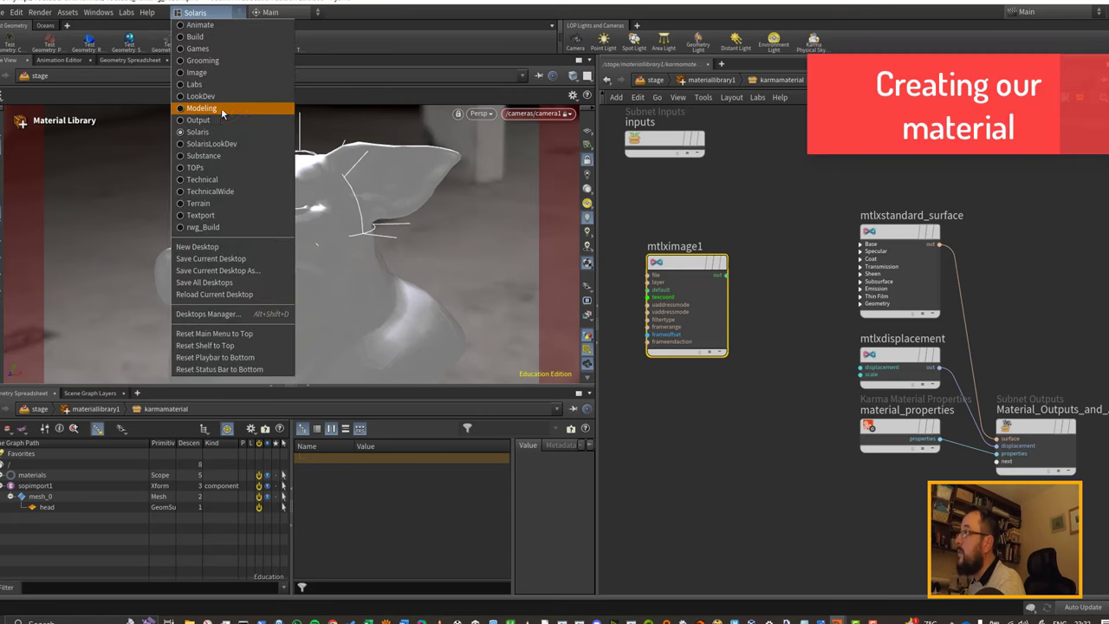
pyautogui.click(228, 155)
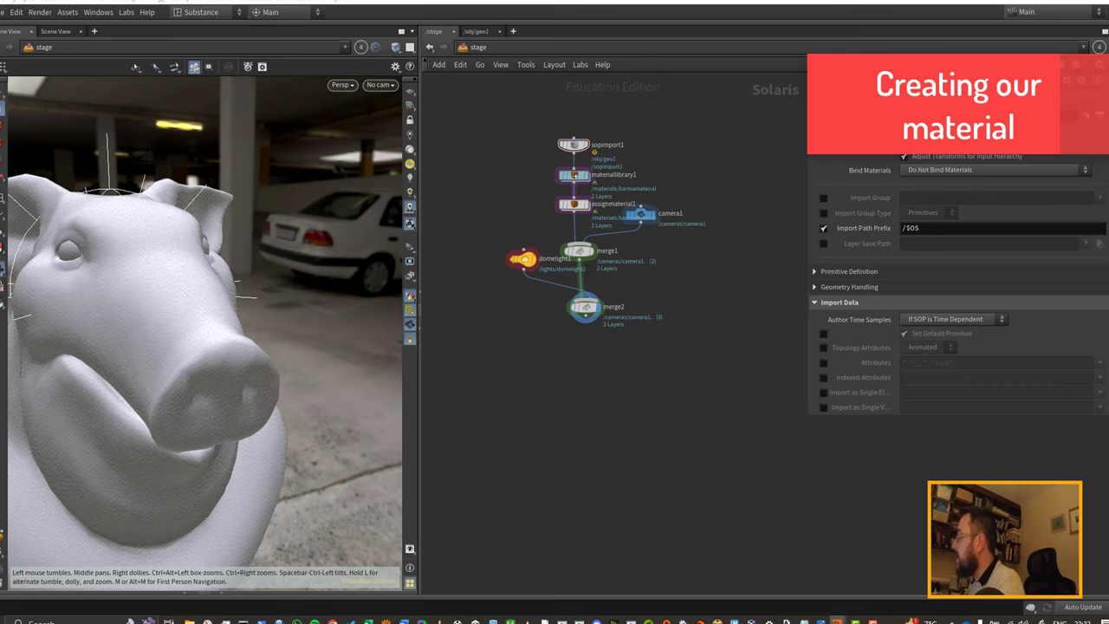
pyautogui.press('p')
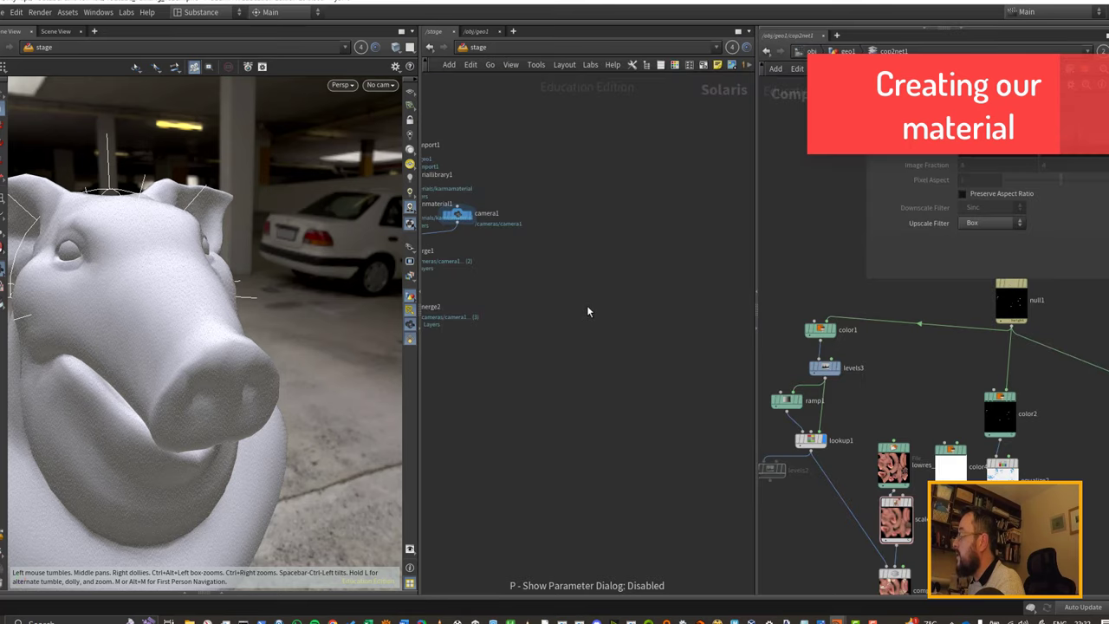
# Step: Open the karmamaterial network inside materiallibrary1 and store it as quickmark 4
pyautogui.moveTo(545, 226); pyautogui.dragTo(761, 210, button='right')
pyautogui.scroll(-2, 714, 222)
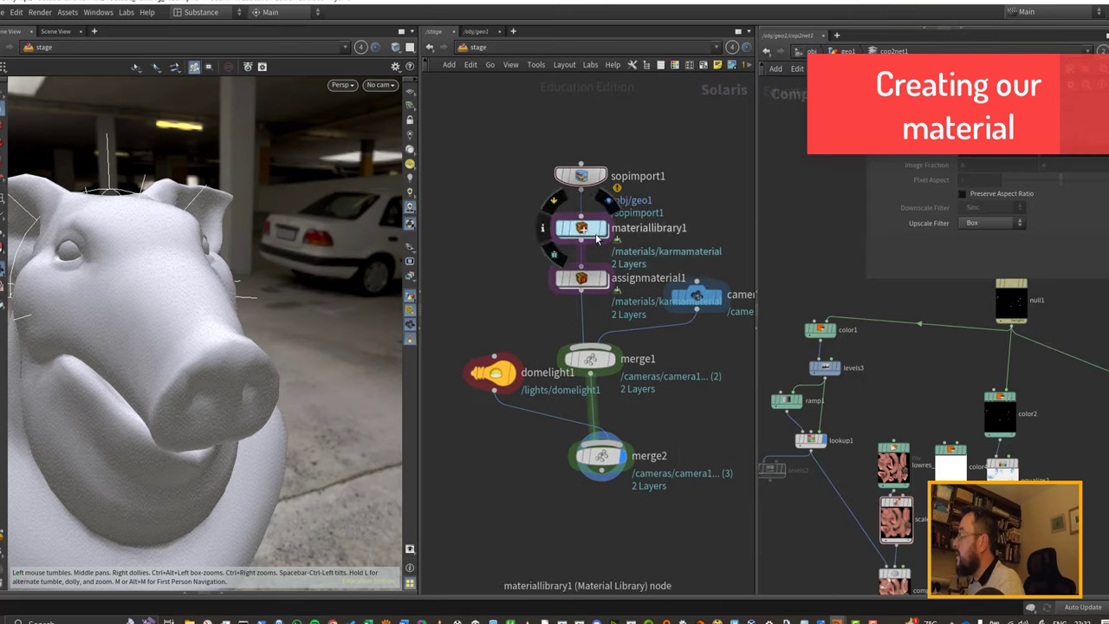
pyautogui.doubleClick(588, 227)
pyautogui.doubleClick(588, 317)
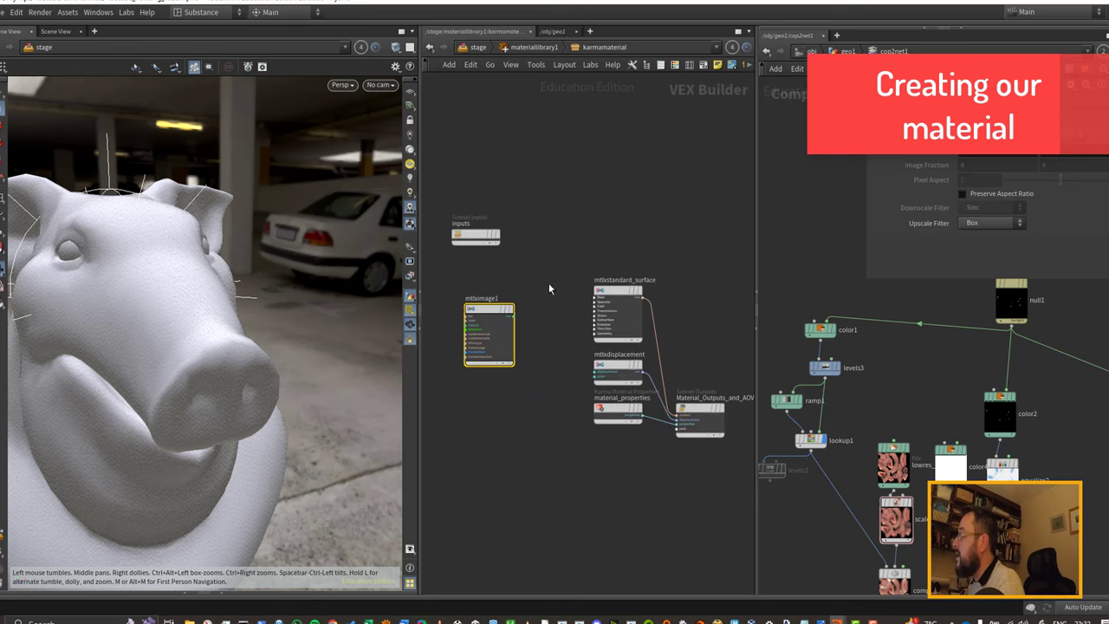
pyautogui.hotkey('ctrl', '4')
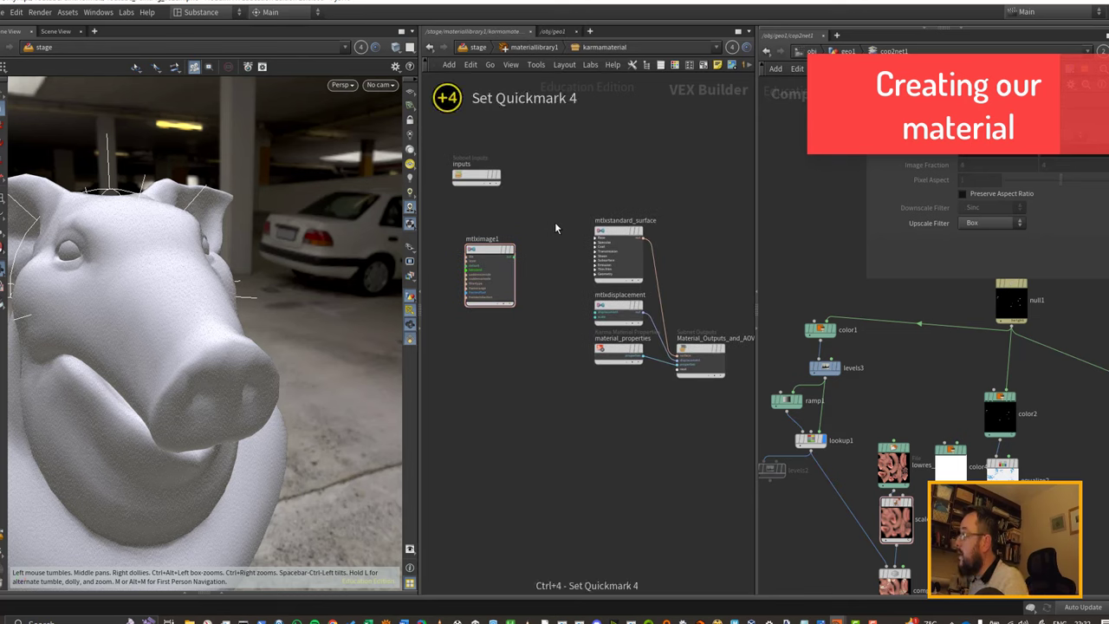
# Step: Set mtlximage1's Filename to op:/obj/geo1/cop2net1/RGB, referencing the RGB null in cop2net1
pyautogui.moveTo(546, 247); pyautogui.dragTo(597, 244, button='middle')
pyautogui.scroll(3, 542, 251)
pyautogui.moveTo(539, 245); pyautogui.dragTo(500, 227)
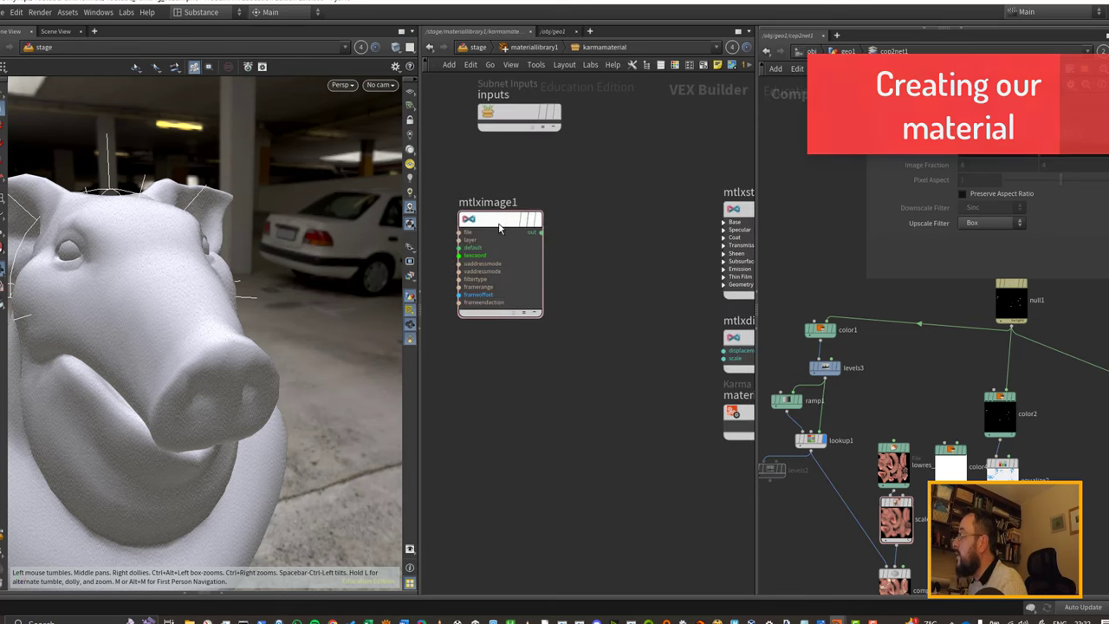
pyautogui.press('p')
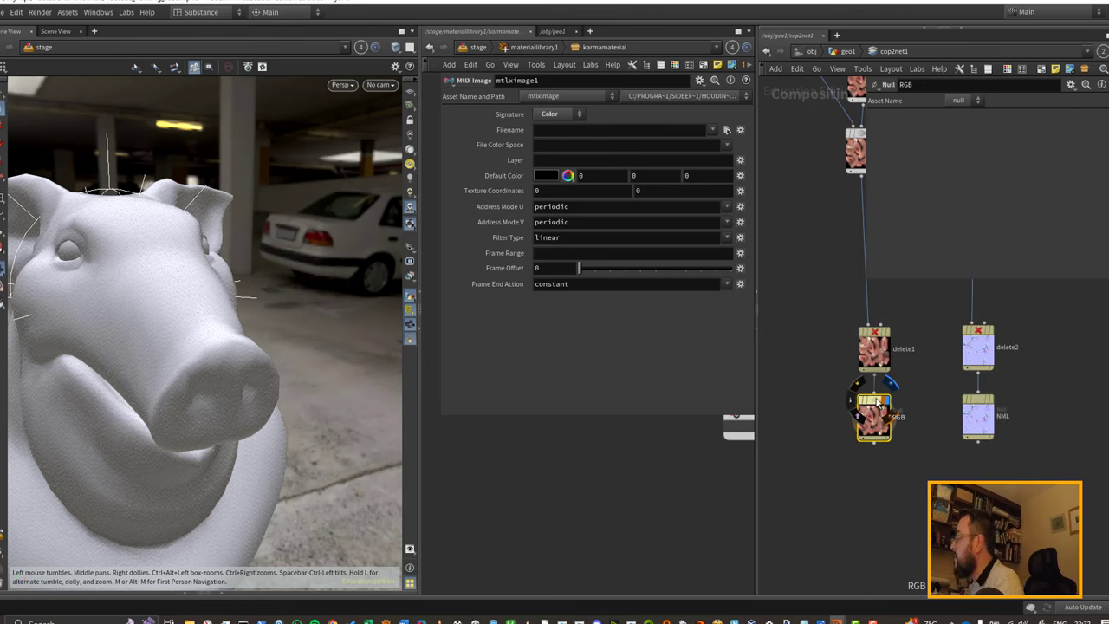
pyautogui.moveTo(877, 402); pyautogui.dragTo(601, 131)
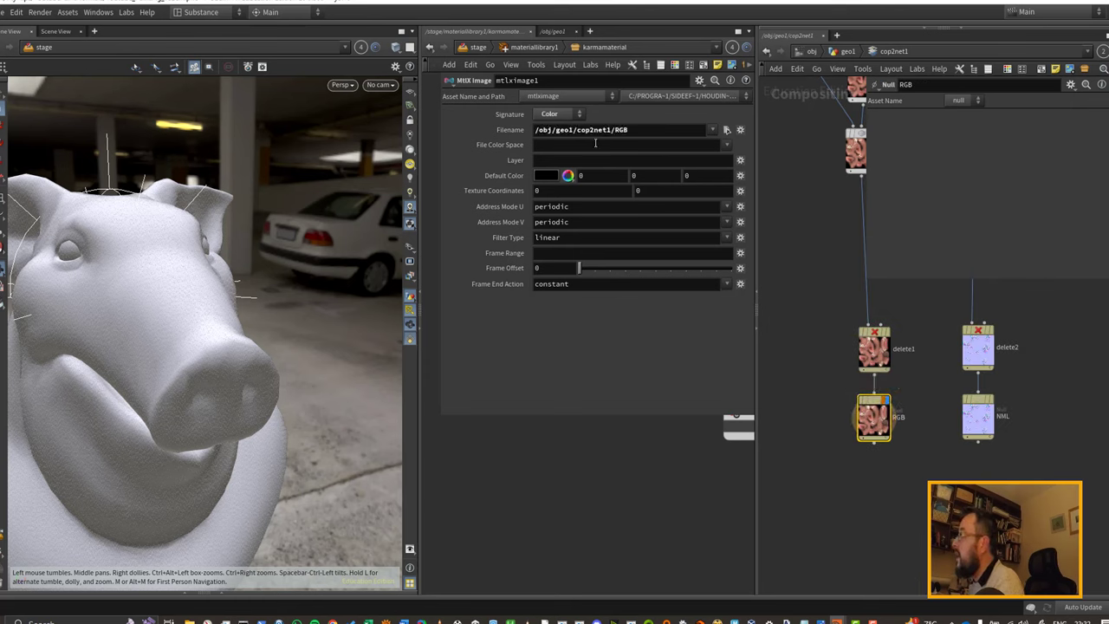
pyautogui.click(536, 131)
pyautogui.write('op')
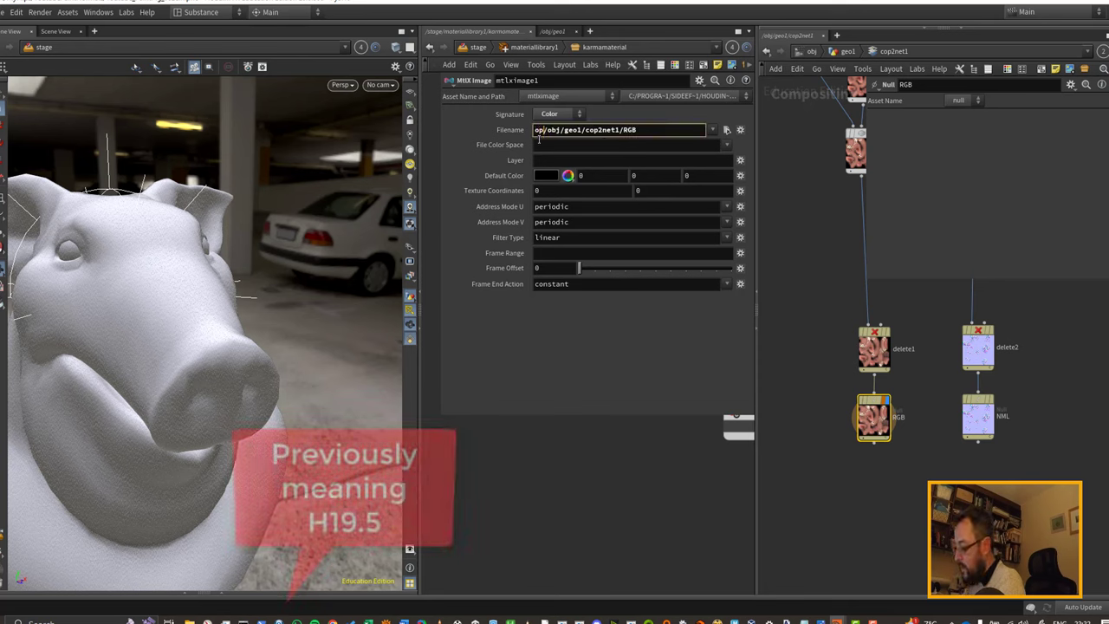
pyautogui.write(':')
pyautogui.press('Return')
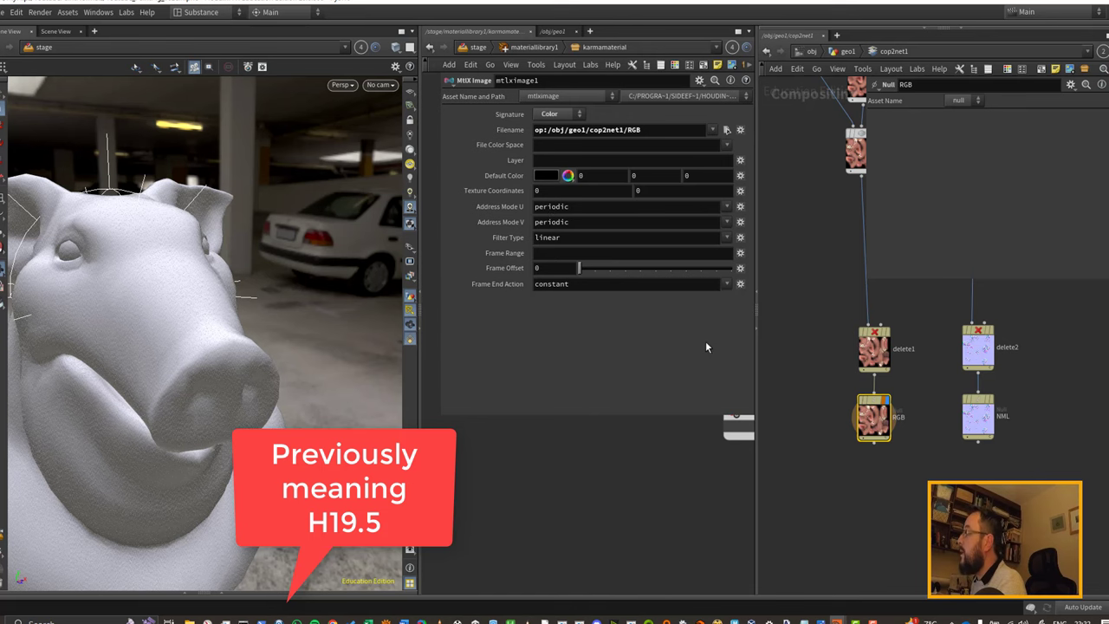
# Step: Expand the Base inputs on the mtlxstandard_surface node
pyautogui.moveTo(646, 488); pyautogui.dragTo(651, 565, button='middle')
pyautogui.moveTo(614, 478); pyautogui.dragTo(638, 587, button='middle')
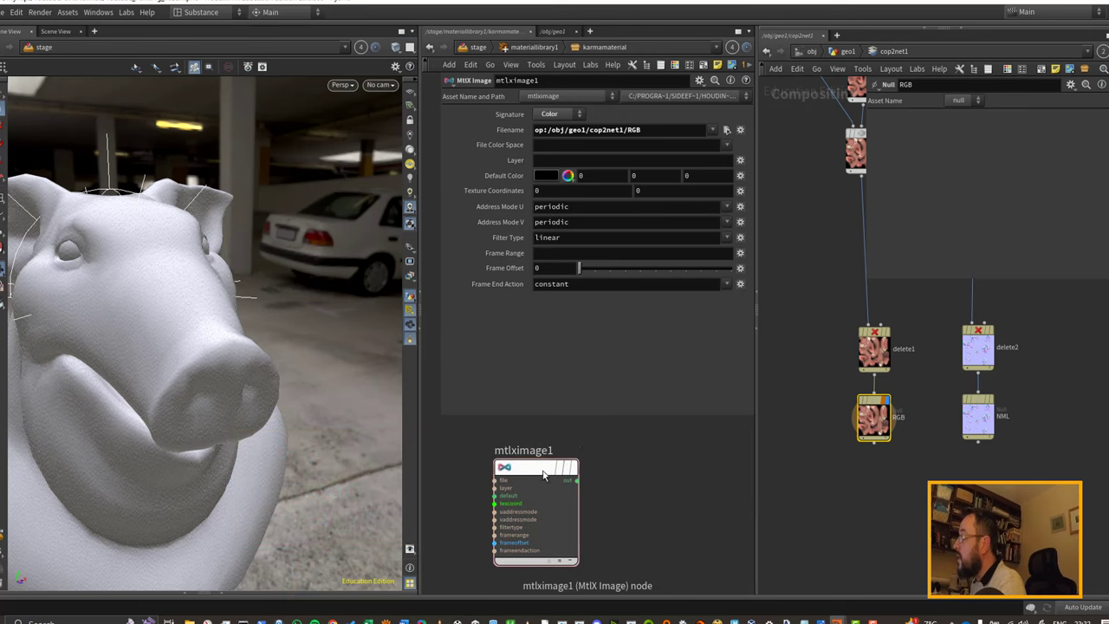
pyautogui.scroll(-2, 623, 495)
pyautogui.moveTo(633, 502); pyautogui.dragTo(551, 474, button='middle')
pyautogui.click(607, 445)
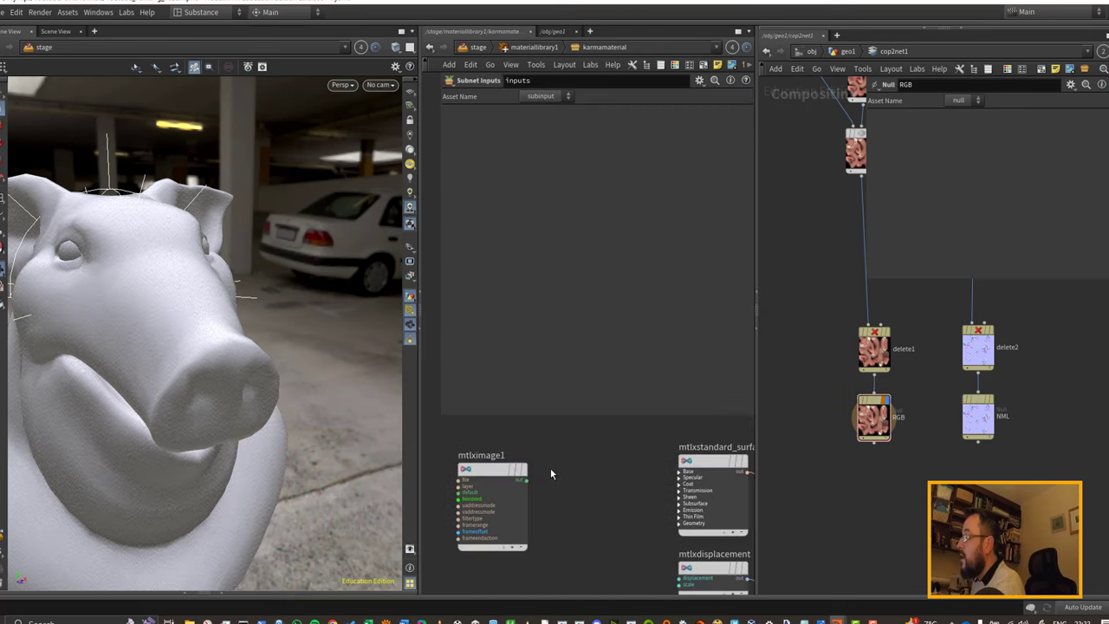
pyautogui.click(489, 470)
pyautogui.scroll(2, 559, 473)
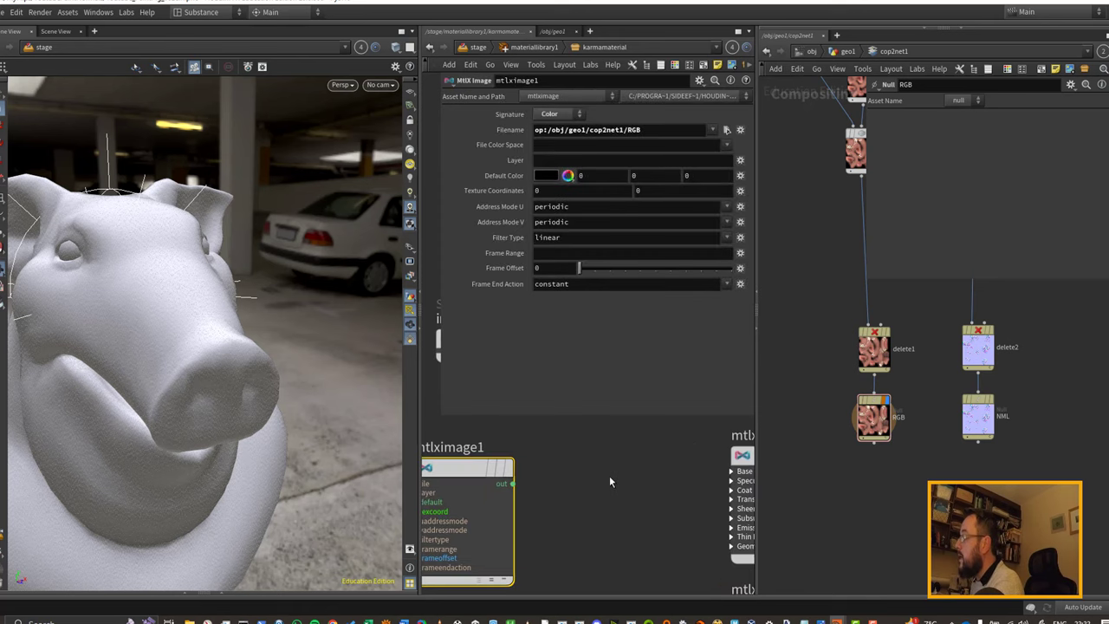
pyautogui.moveTo(608, 475); pyautogui.dragTo(576, 465, button='middle')
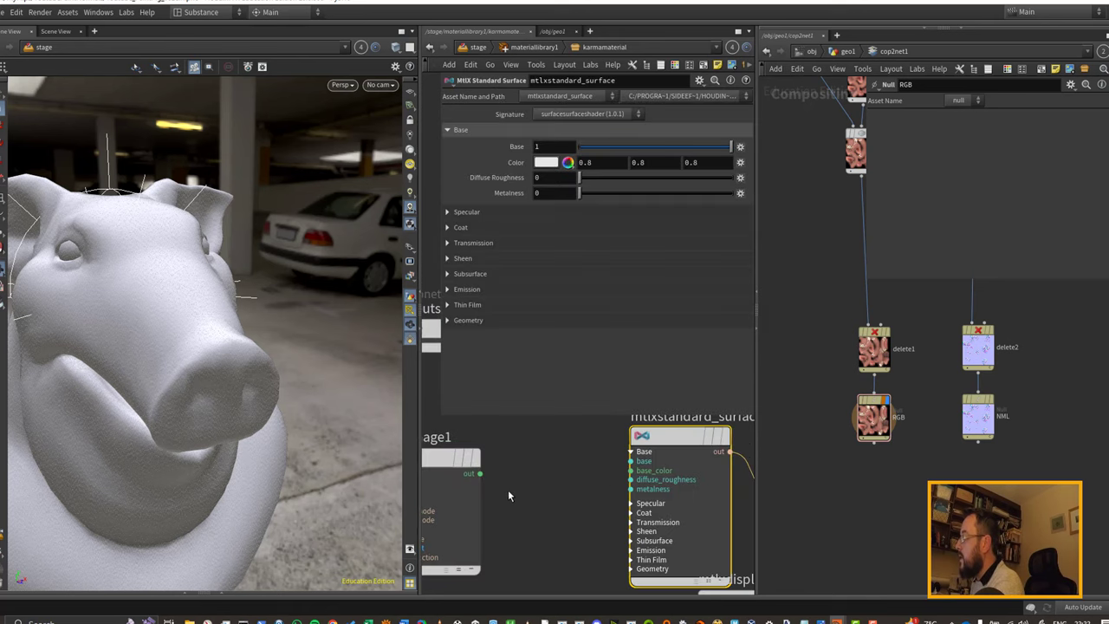
# Step: Connect mtlximage1's output to the base_color input of mtlxstandard_surface and tidy the two nodes' placement
pyautogui.moveTo(509, 491); pyautogui.dragTo(549, 501, button='middle')
pyautogui.moveTo(474, 474); pyautogui.dragTo(463, 448)
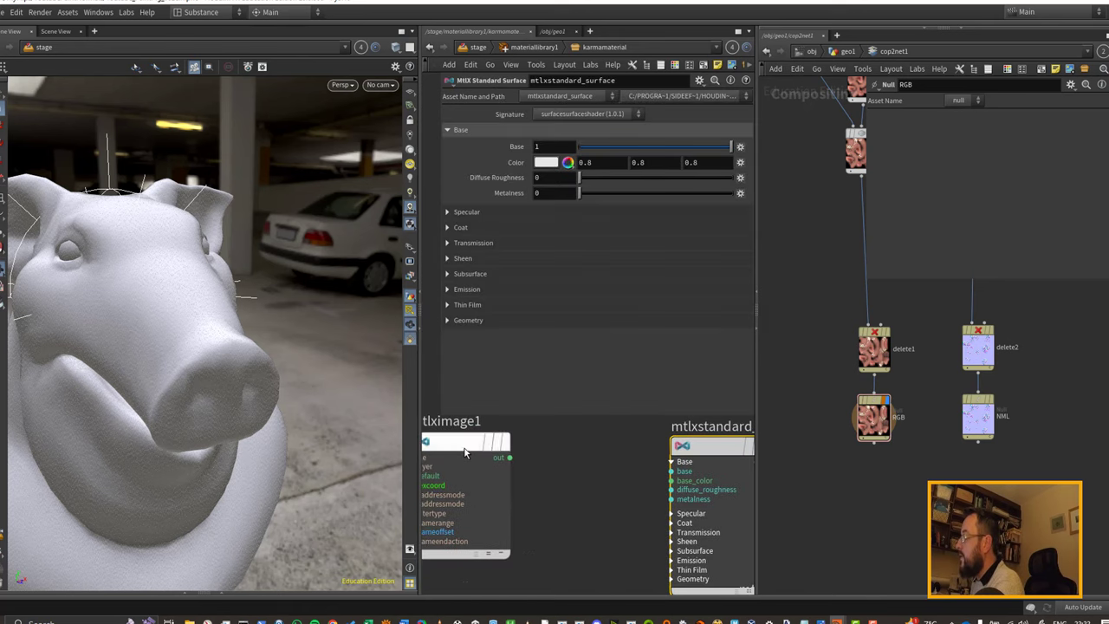
pyautogui.click(522, 455)
pyautogui.scroll(-1, 596, 482)
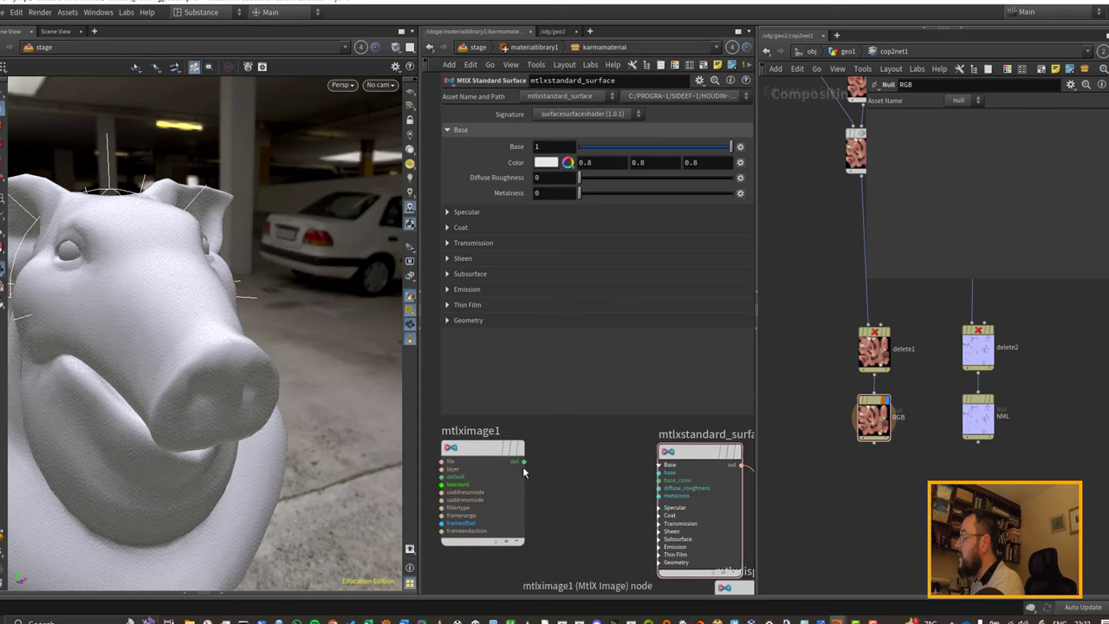
pyautogui.scroll(1, 665, 472)
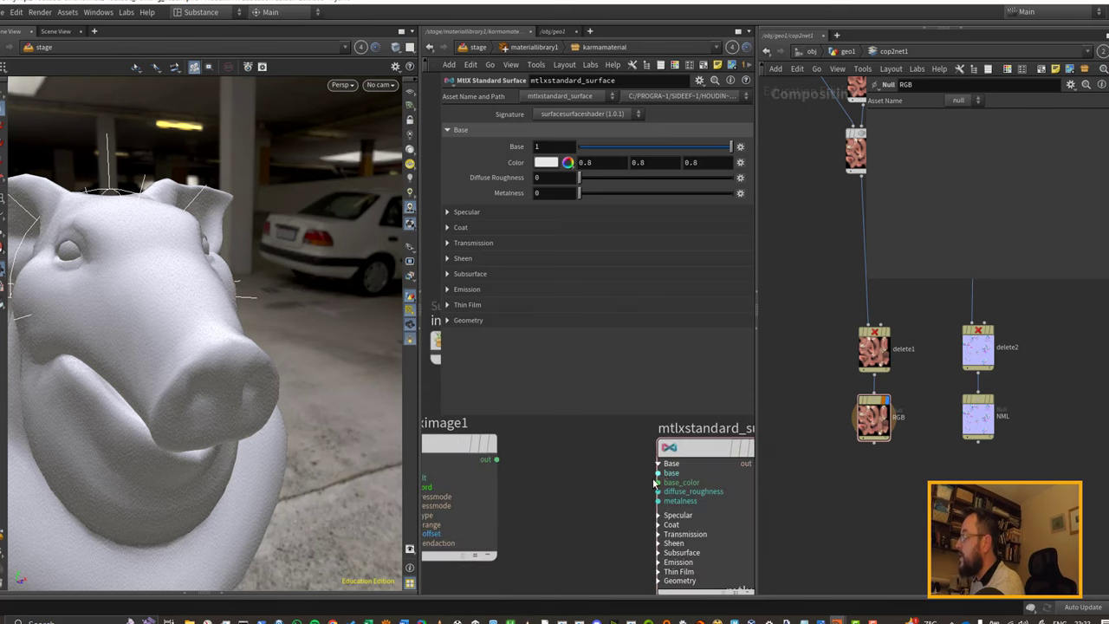
pyautogui.moveTo(517, 459); pyautogui.dragTo(544, 469, button='middle')
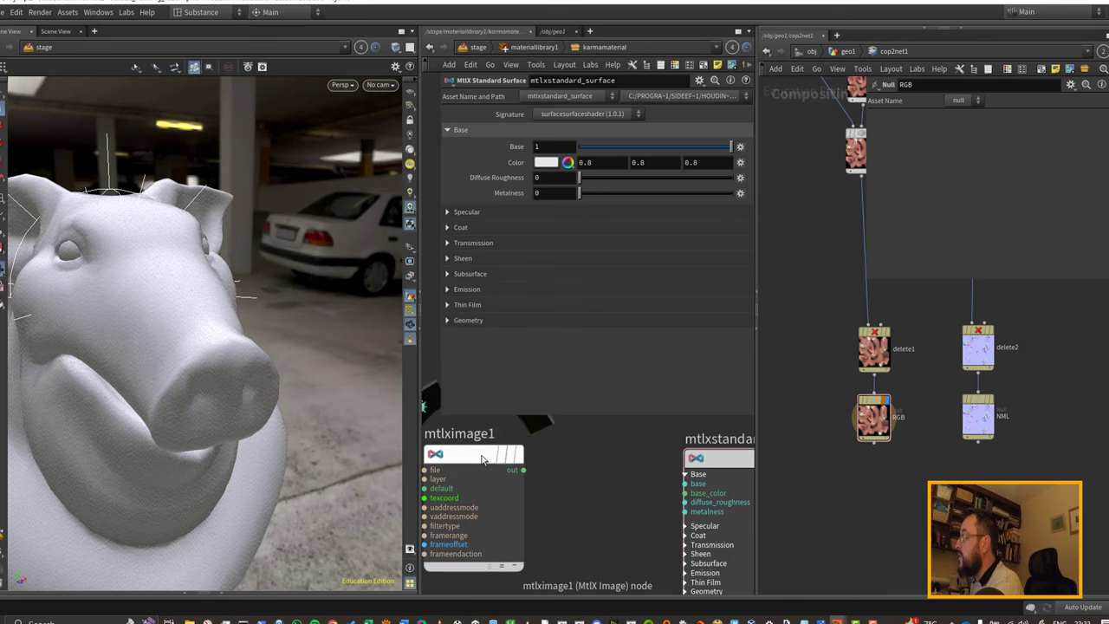
pyautogui.moveTo(523, 470); pyautogui.dragTo(685, 493)
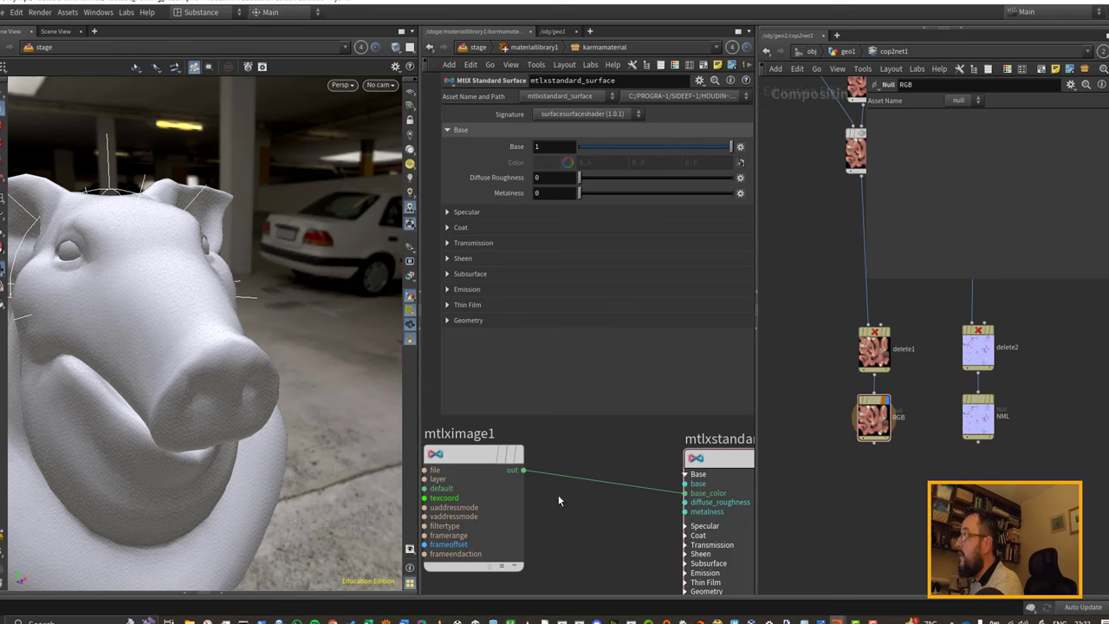
pyautogui.moveTo(482, 468); pyautogui.dragTo(485, 460)
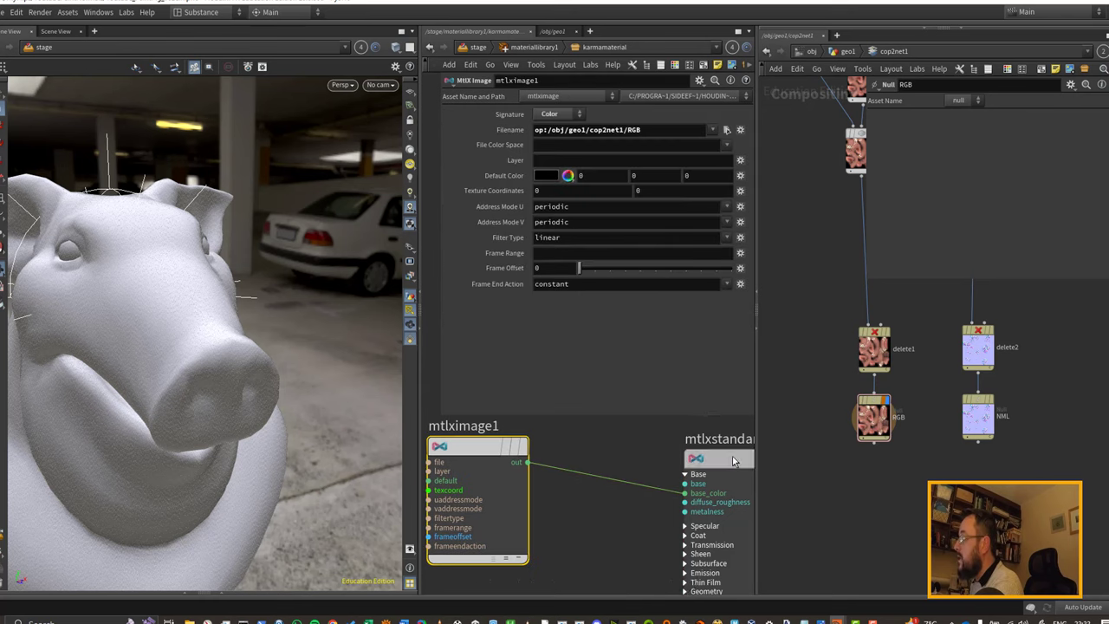
pyautogui.click(728, 465)
pyautogui.moveTo(728, 465); pyautogui.dragTo(719, 459)
# Step: Set mtlximage1's Default Color to the olive yellow swatch with values 0.5, 0.5, 0
pyautogui.click(492, 447)
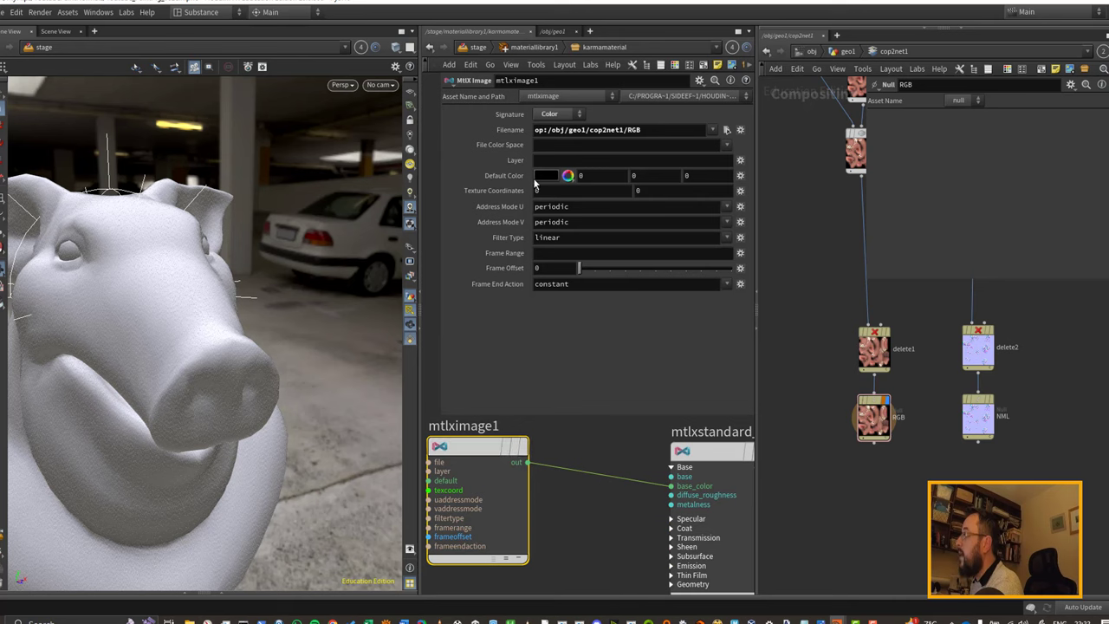
pyautogui.click(547, 177)
pyautogui.click(840, 114)
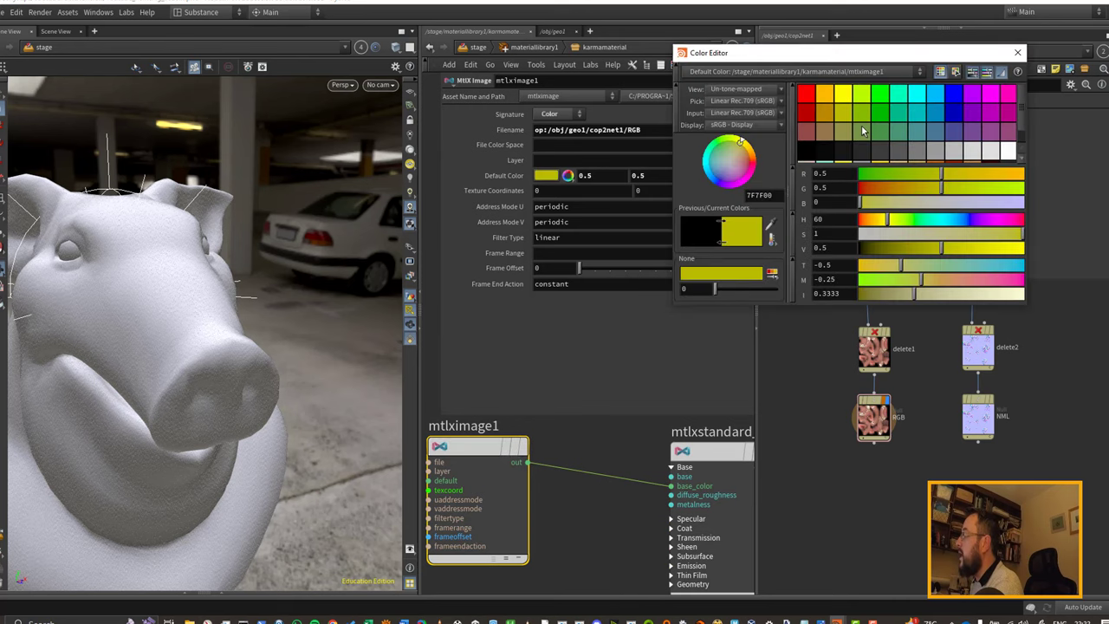
pyautogui.click(1018, 53)
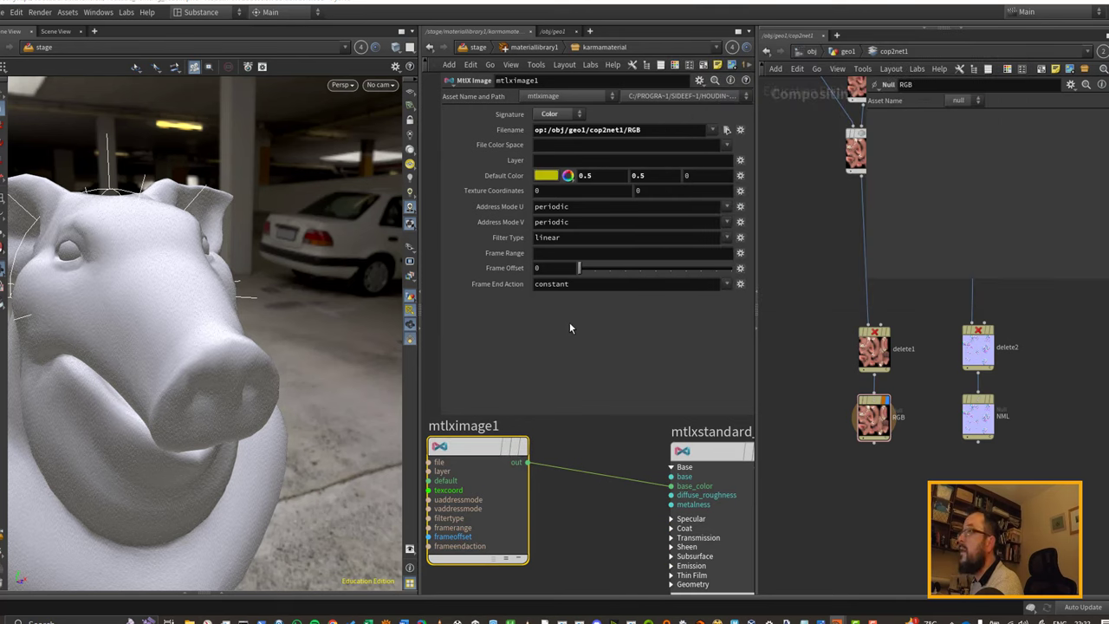
# Step: Return from the karmamaterial network to the stage level and set quickmark 3 on the nodes around assignmaterial1
pyautogui.scroll(-3, 565, 472)
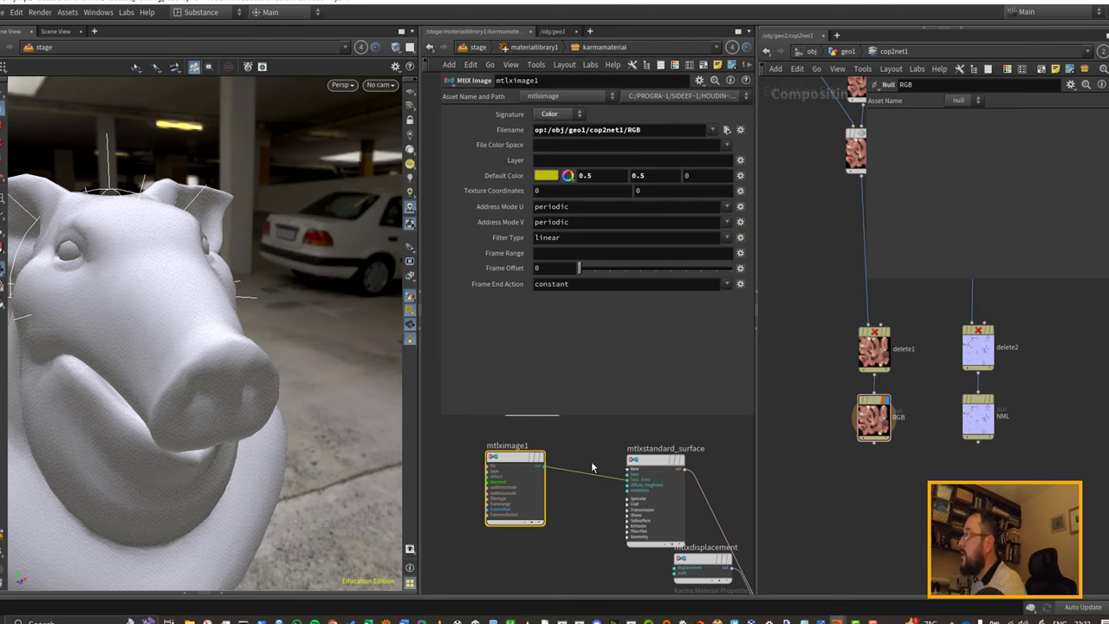
pyautogui.click(507, 49)
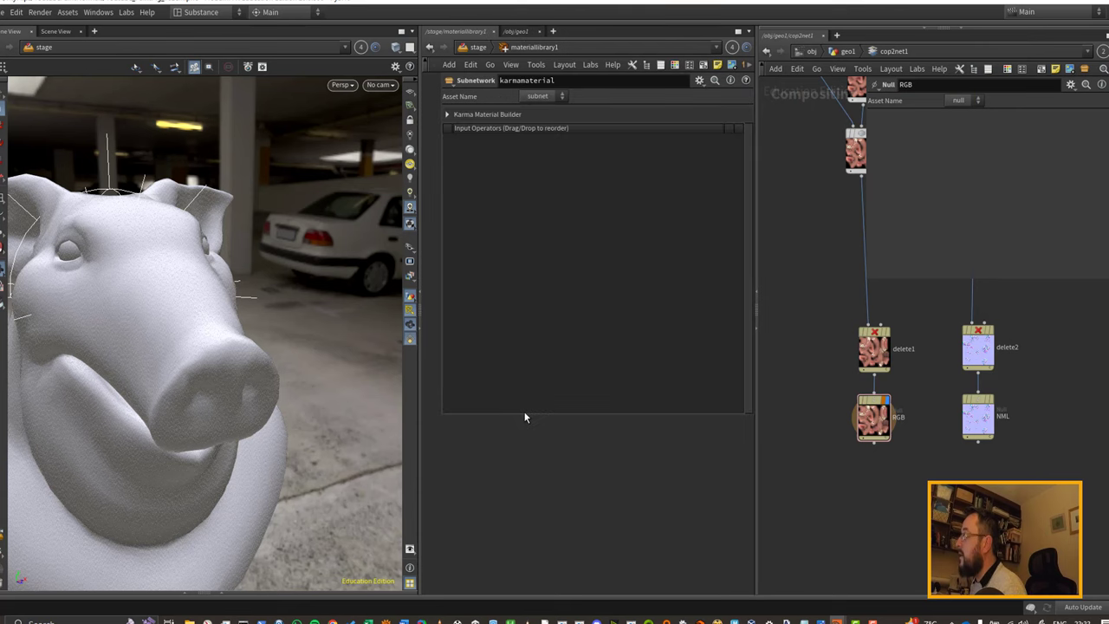
pyautogui.click(478, 50)
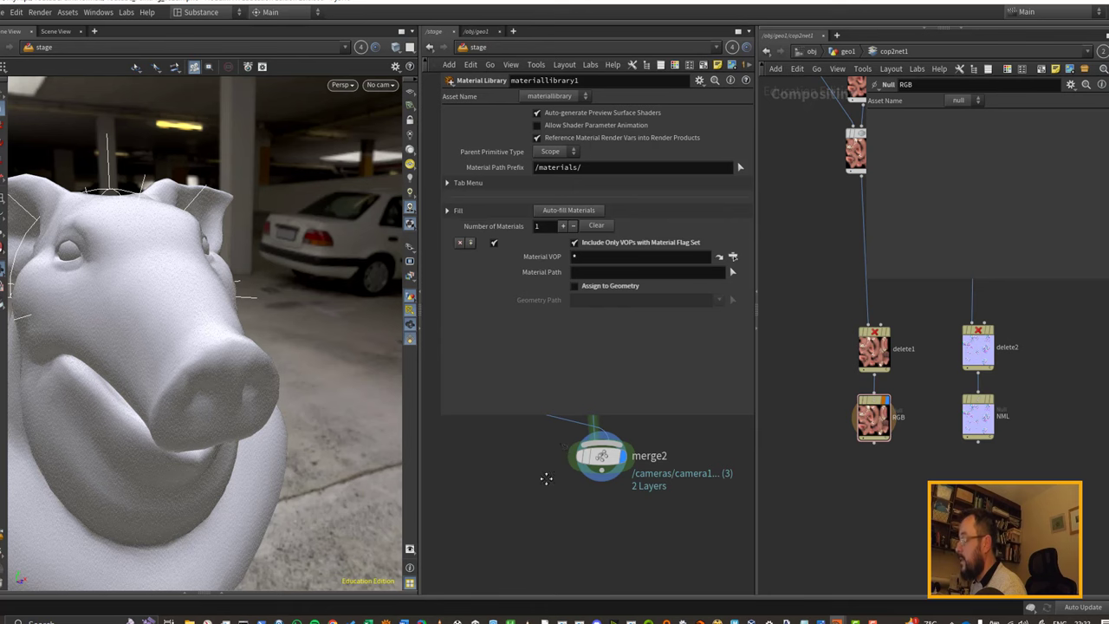
pyautogui.moveTo(547, 478); pyautogui.dragTo(596, 591, button='middle')
pyautogui.moveTo(601, 456); pyautogui.dragTo(580, 481, button='middle')
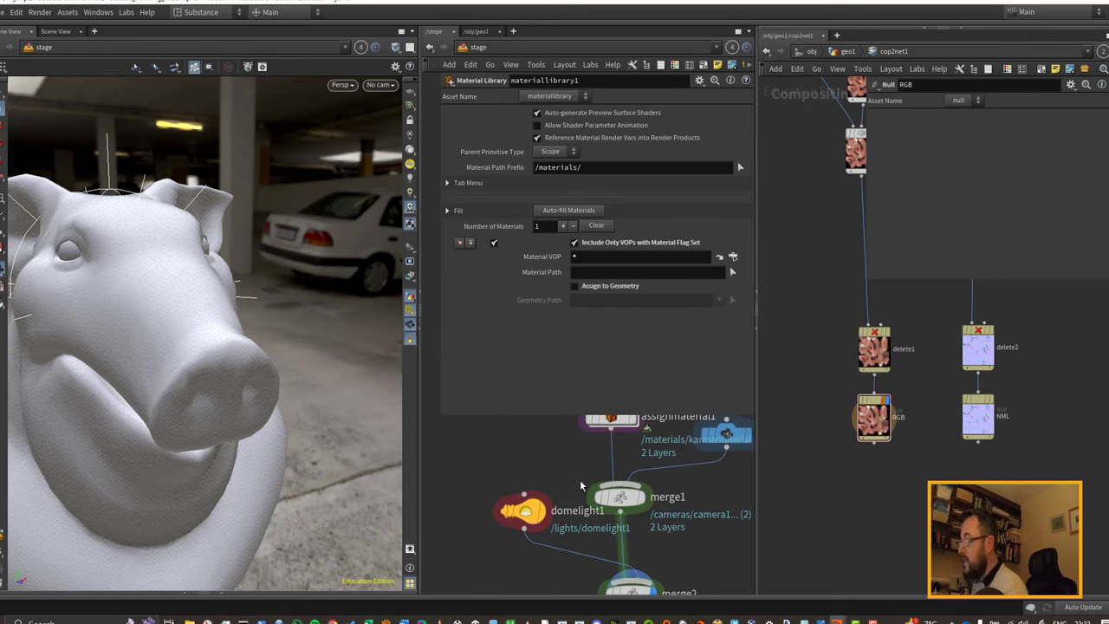
pyautogui.hotkey('ctrl', '3')
# Step: Select assignmaterial1 and set quickmark 2 on the compositing network around the composite1 and gradient1 nodes
pyautogui.click(594, 461)
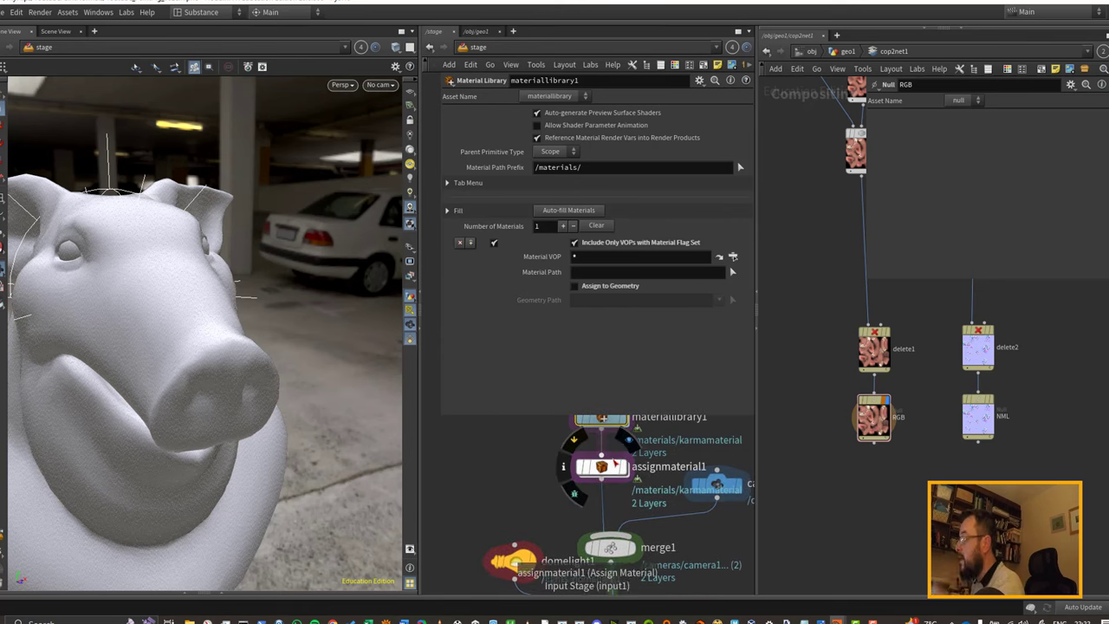
pyautogui.moveTo(930, 339); pyautogui.dragTo(938, 472, button='middle')
pyautogui.moveTo(945, 333); pyautogui.dragTo(947, 444, button='middle')
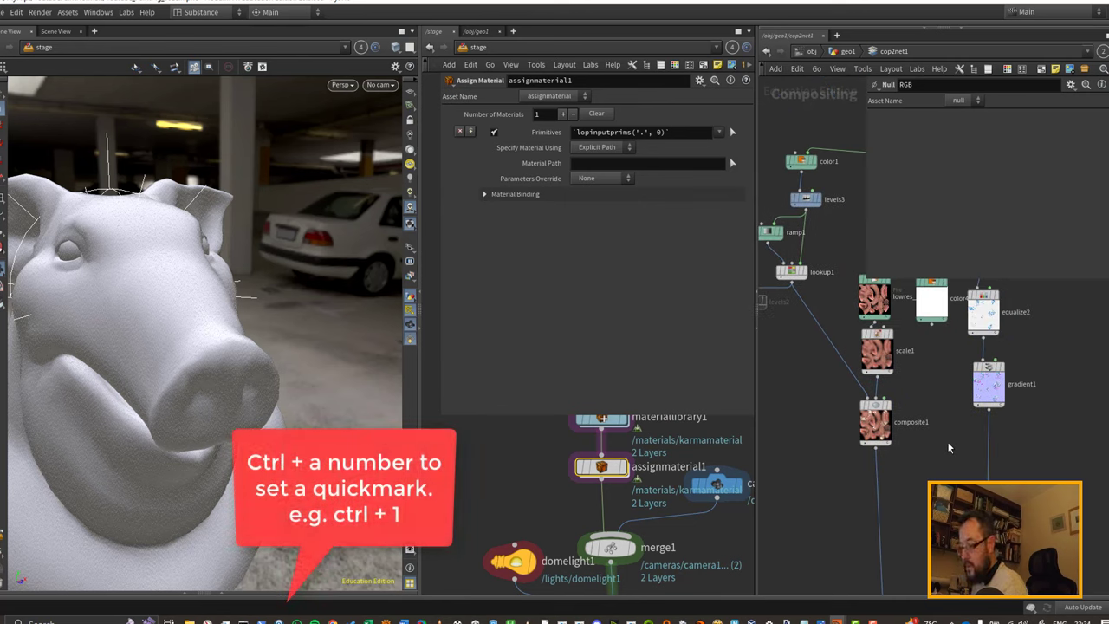
pyautogui.hotkey('ctrl', '2')
# Step: Set assignmaterial1's Material Path to /materials/karmamaterial by picking it from the scene primitives, and display that node
pyautogui.moveTo(557, 468); pyautogui.dragTo(536, 502, button='middle')
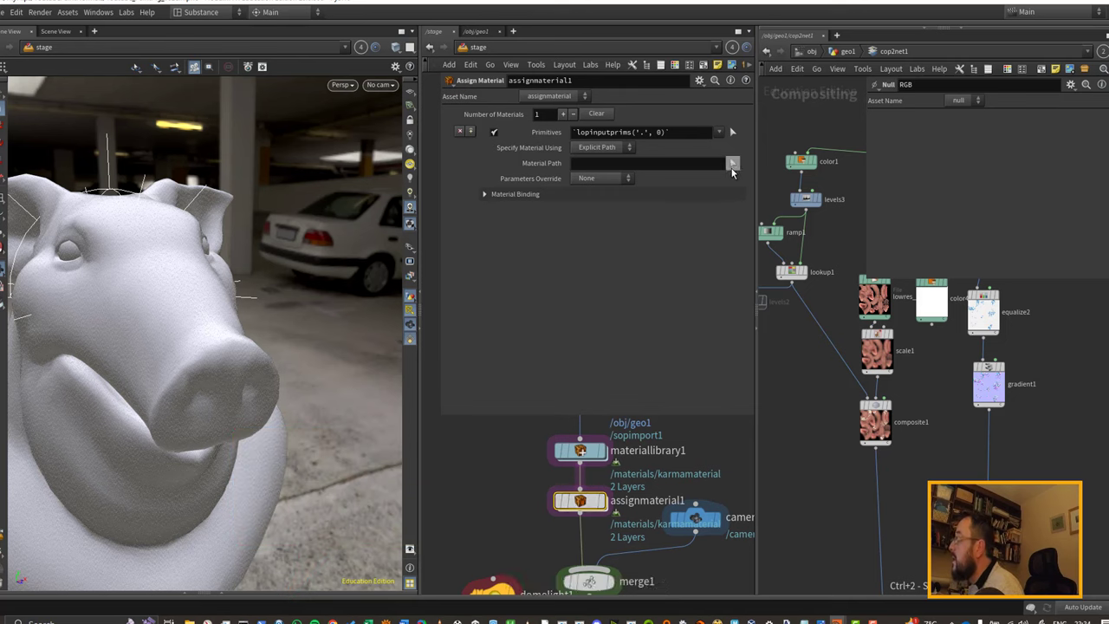
pyautogui.click(732, 164)
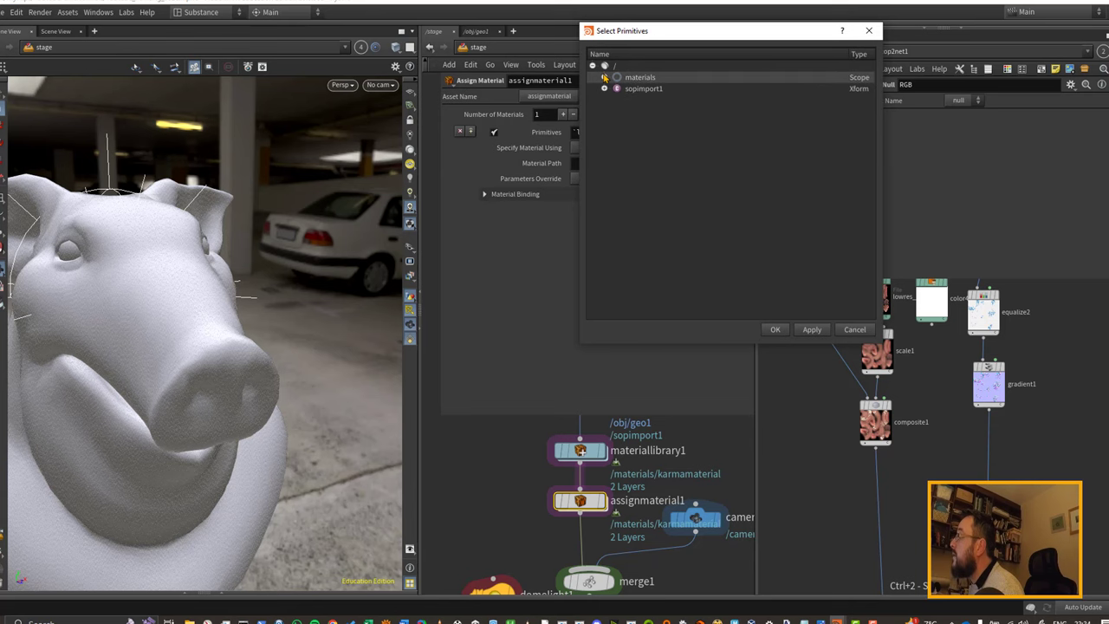
pyautogui.click(604, 78)
pyautogui.click(658, 89)
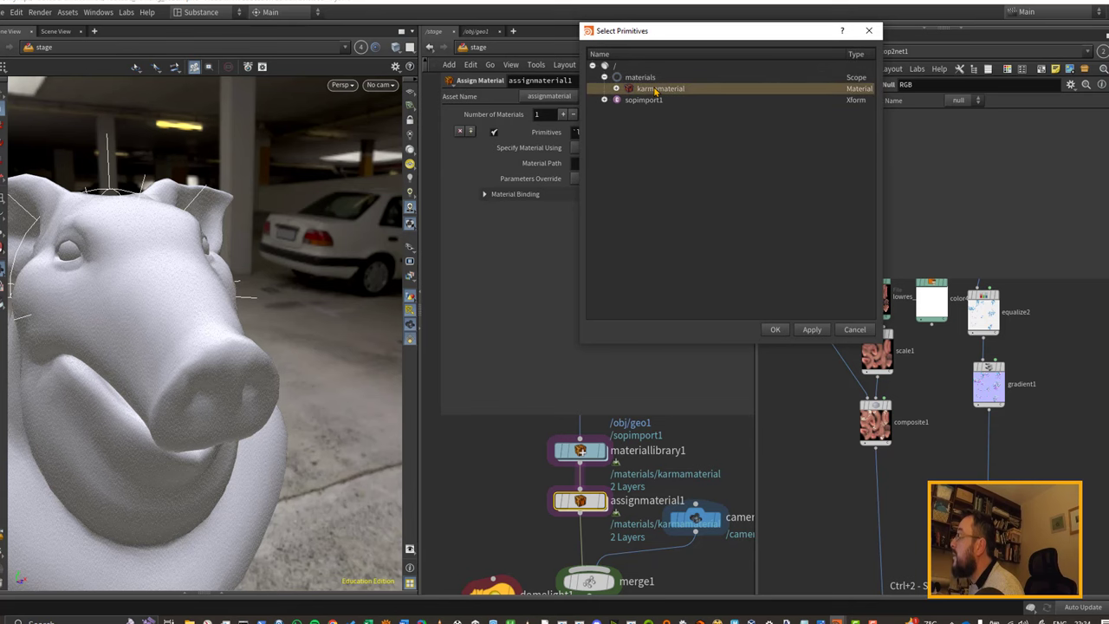
pyautogui.click(775, 330)
pyautogui.moveTo(512, 471); pyautogui.dragTo(517, 475, button='middle')
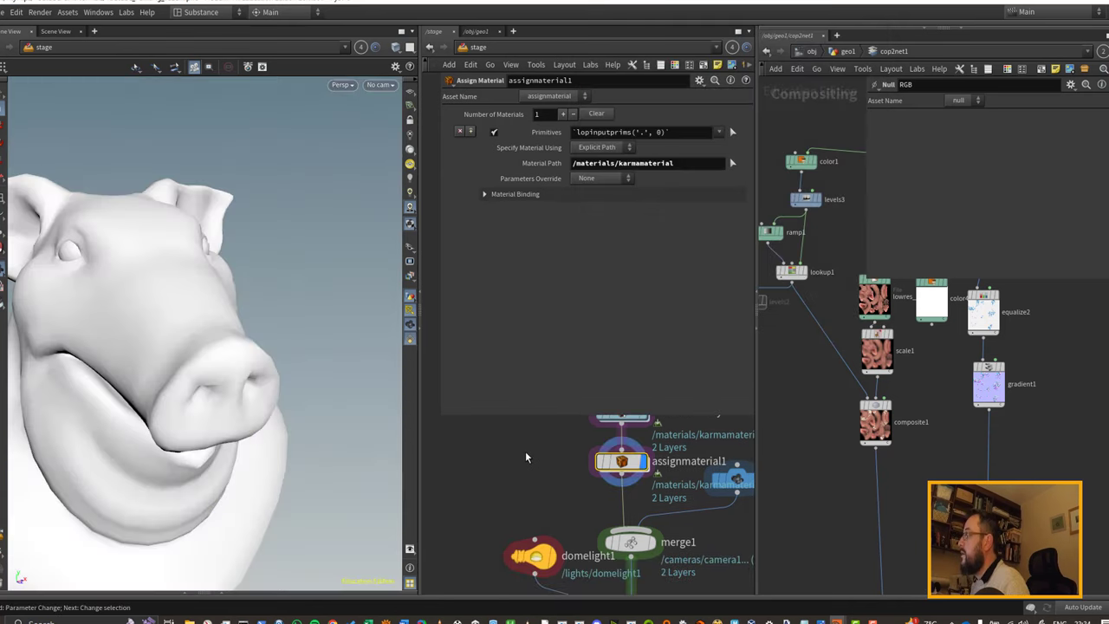
pyautogui.click(524, 450)
# Step: Clear the Primitives field of assignmaterial1
pyautogui.moveTo(700, 133); pyautogui.dragTo(443, 133)
pyautogui.press('BackSpace')
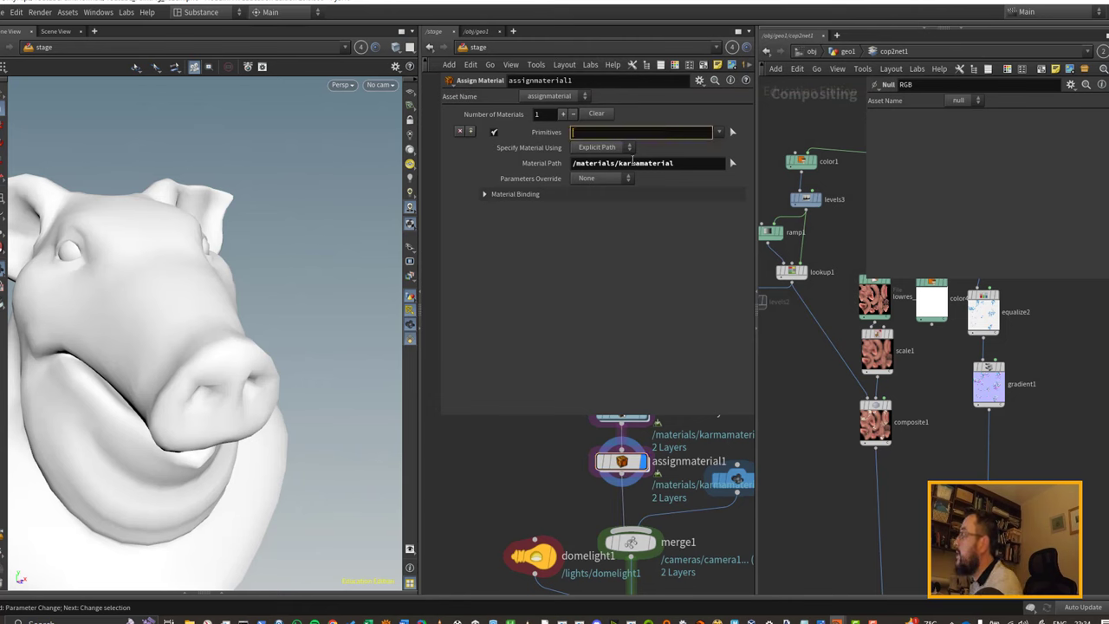
pyautogui.press('Return')
pyautogui.click(718, 134)
pyautogui.click(754, 169)
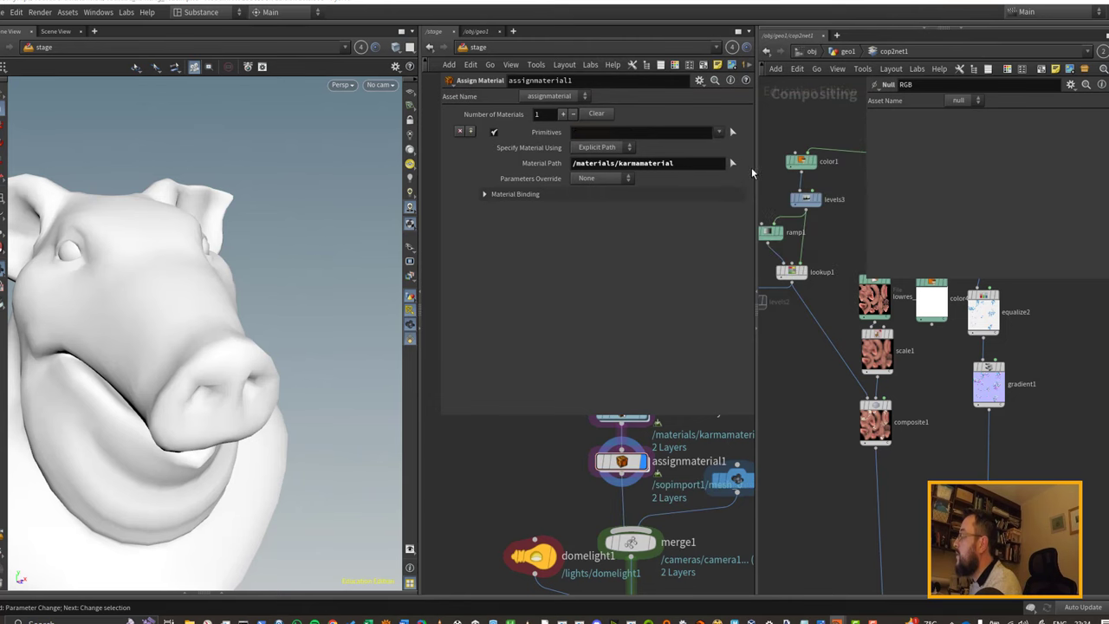
# Step: Display the merge2 node and inspect the textured pig head from a different angle
pyautogui.moveTo(561, 503); pyautogui.dragTo(477, 399, button='middle')
pyautogui.click(567, 543)
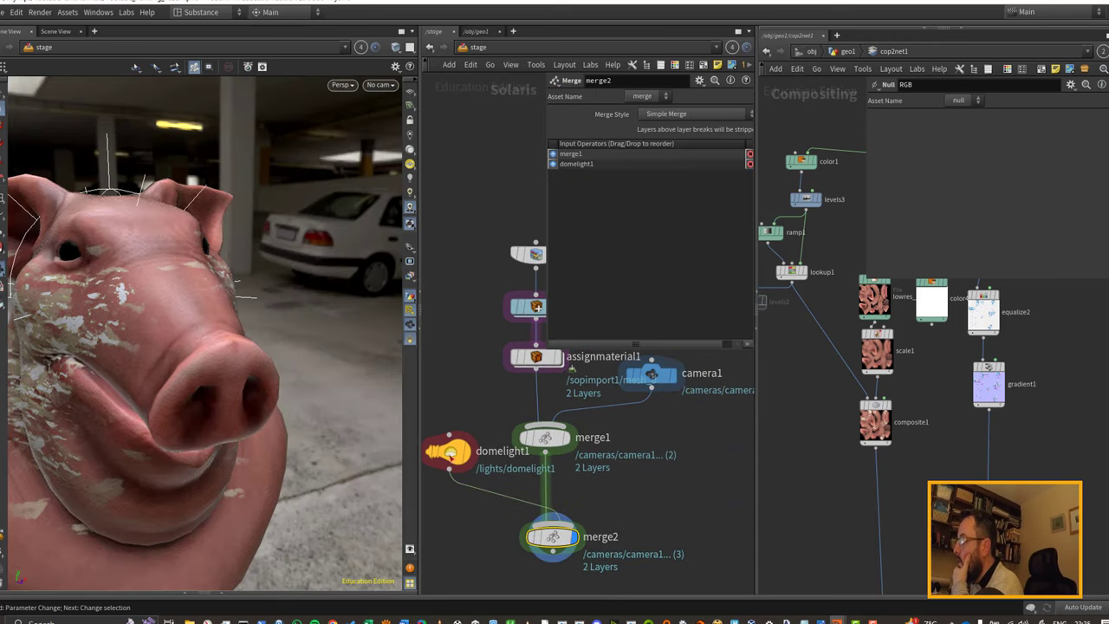
pyautogui.moveTo(233, 334); pyautogui.dragTo(270, 291)
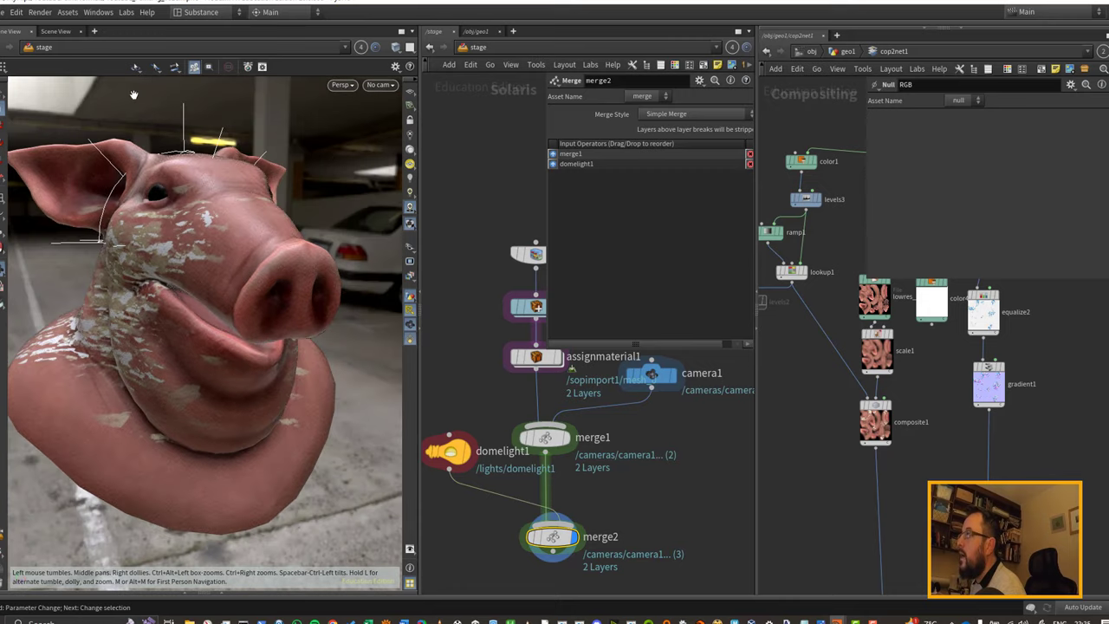
# Step: Save the scene file and inspect the pig head in a Karma XPU viewport render
pyautogui.click(7, 12)
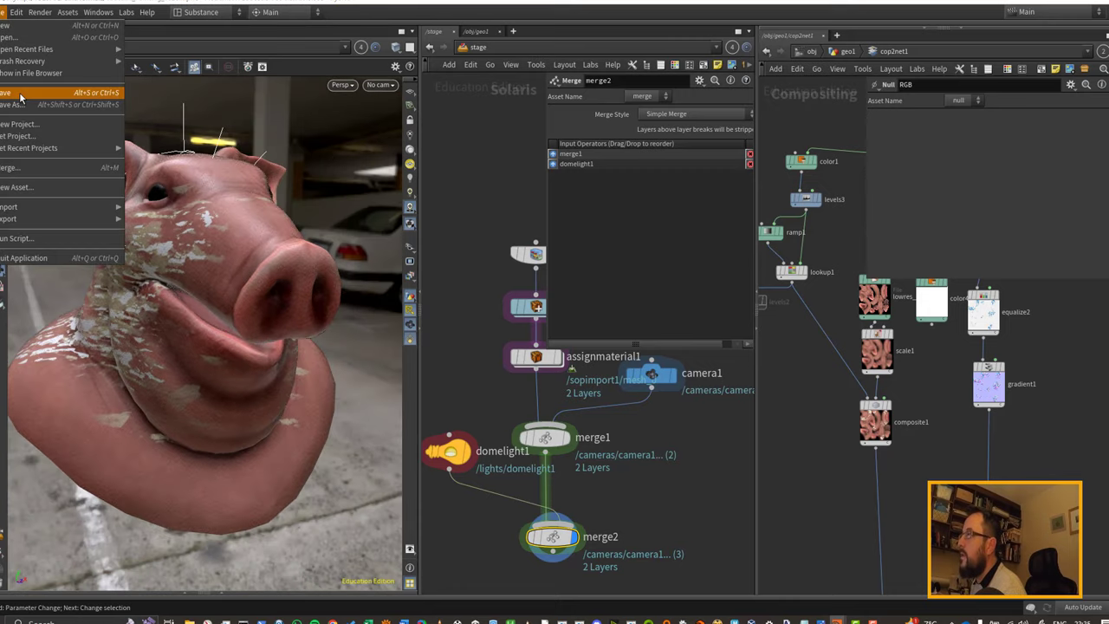
pyautogui.click(52, 96)
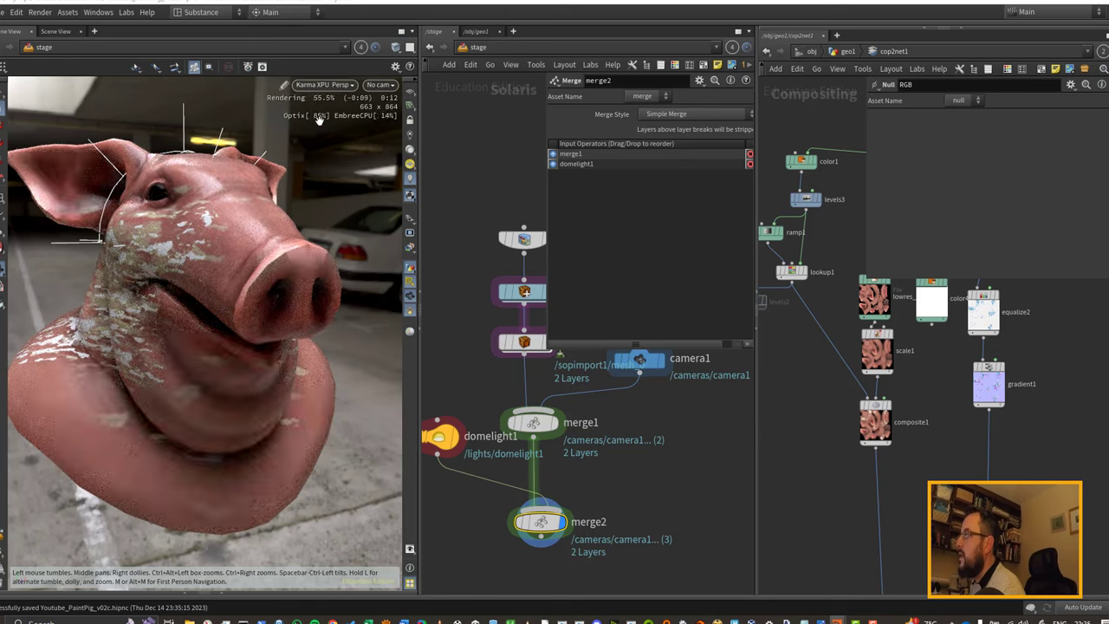
pyautogui.moveTo(318, 229); pyautogui.dragTo(393, 295)
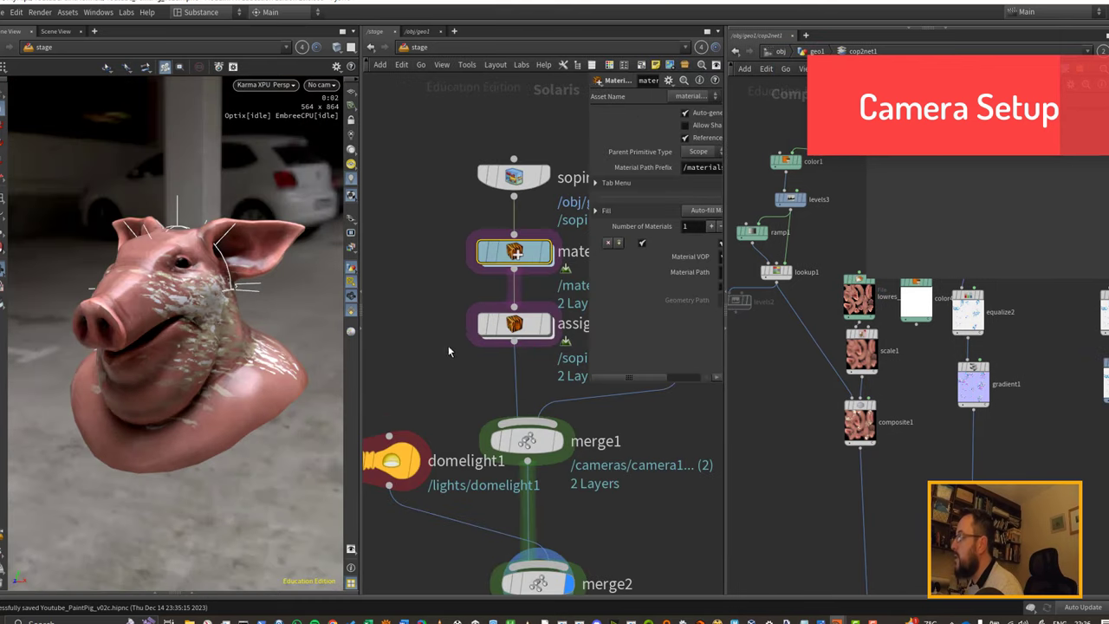
# Step: Look at the pig head through camera1 in the viewport
pyautogui.moveTo(484, 397); pyautogui.dragTo(433, 359, button='middle')
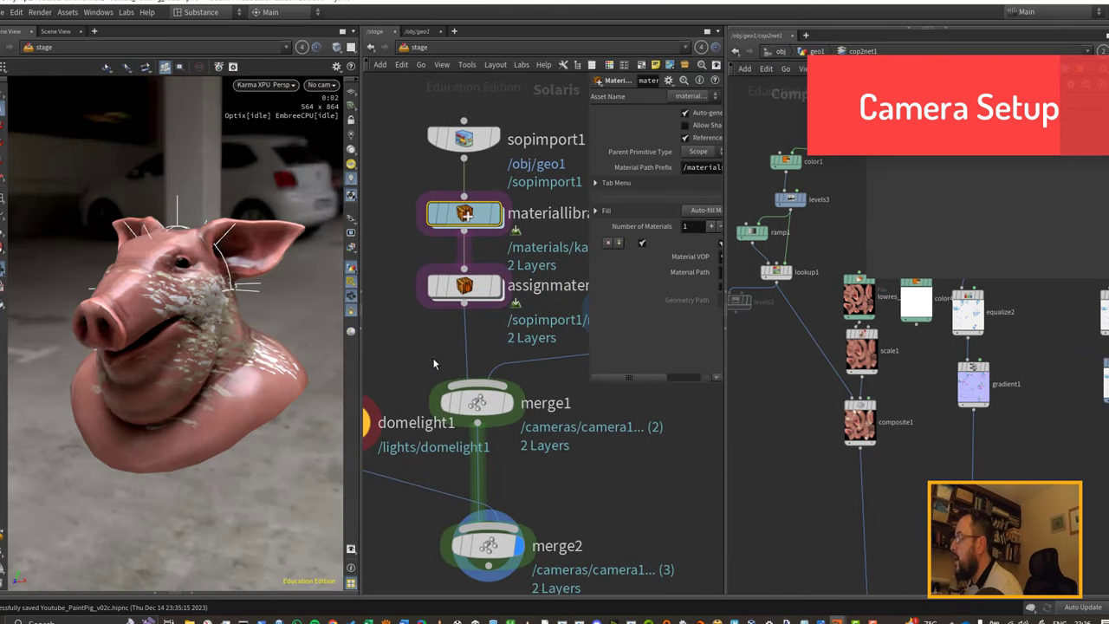
pyautogui.click(320, 84)
pyautogui.click(343, 136)
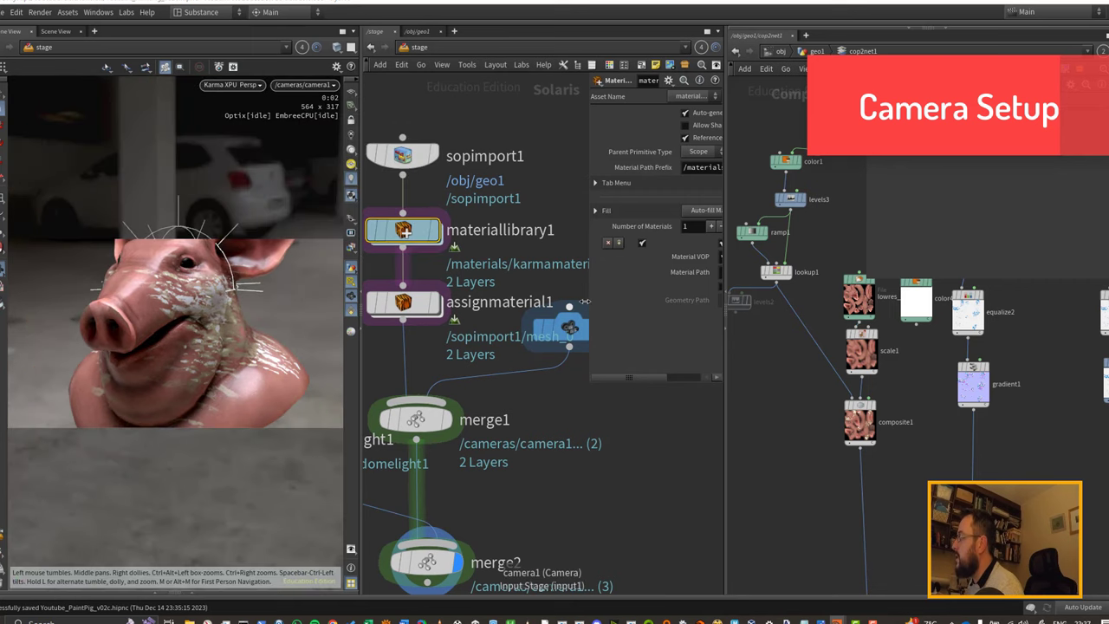
# Step: Set camera1's aspect ratio to the Square 1:1 preset in its view parameters
pyautogui.moveTo(590, 299)
pyautogui.mouseDown()
pyautogui.moveTo(577, 299)
pyautogui.moveTo(604, 295)
pyautogui.mouseUp()
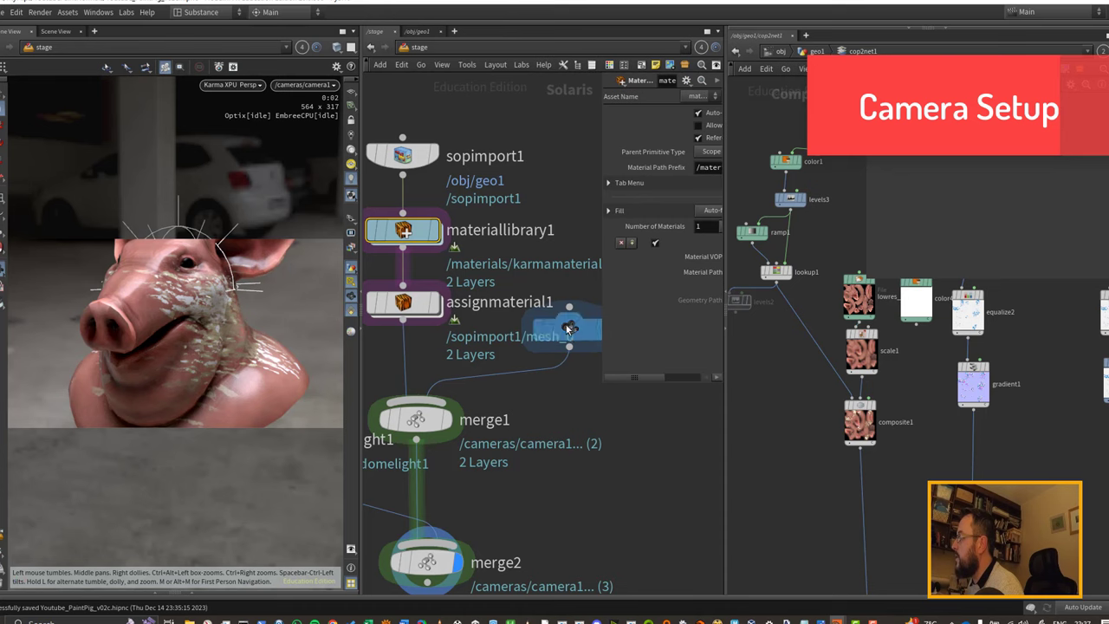
pyautogui.click(569, 326)
pyautogui.moveTo(567, 248); pyautogui.dragTo(523, 245, button='middle')
pyautogui.moveTo(599, 259); pyautogui.dragTo(422, 260)
pyautogui.click(474, 176)
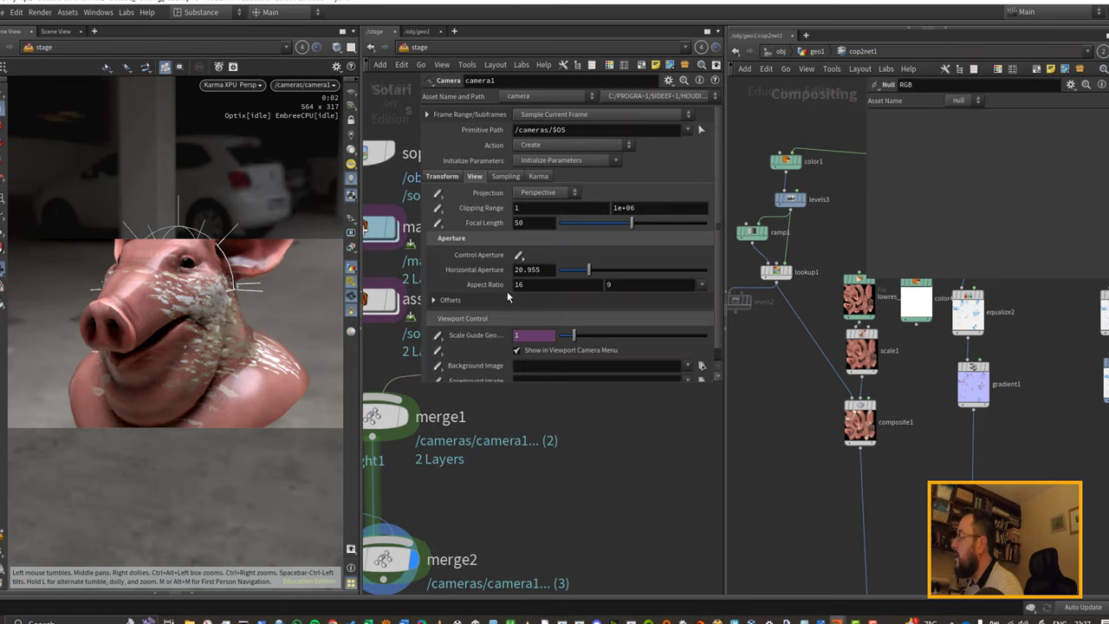
pyautogui.click(702, 285)
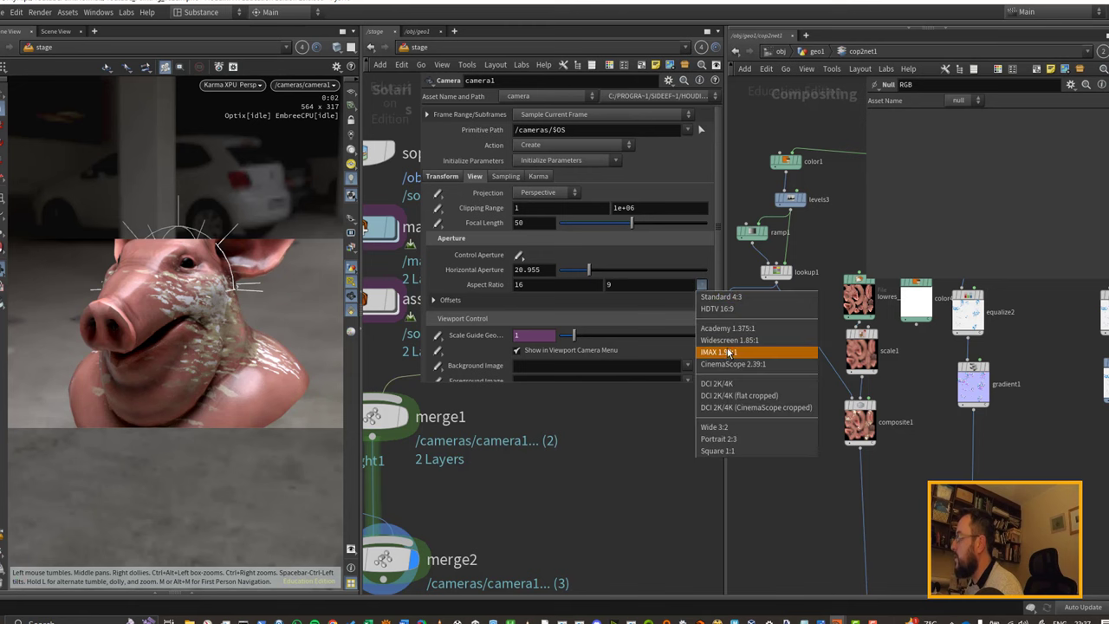
pyautogui.click(757, 450)
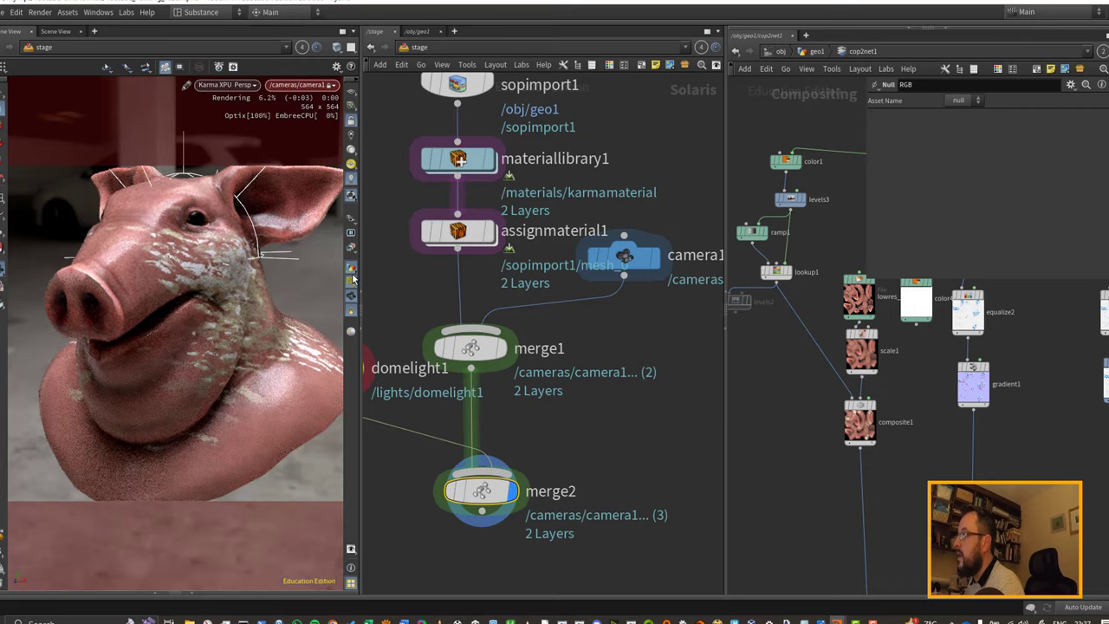
# Step: Reframe the pig head through the locked camera1 with the viewport guides hidden, and take a render snapshot
pyautogui.click(351, 281)
pyautogui.moveTo(234, 274); pyautogui.dragTo(253, 256)
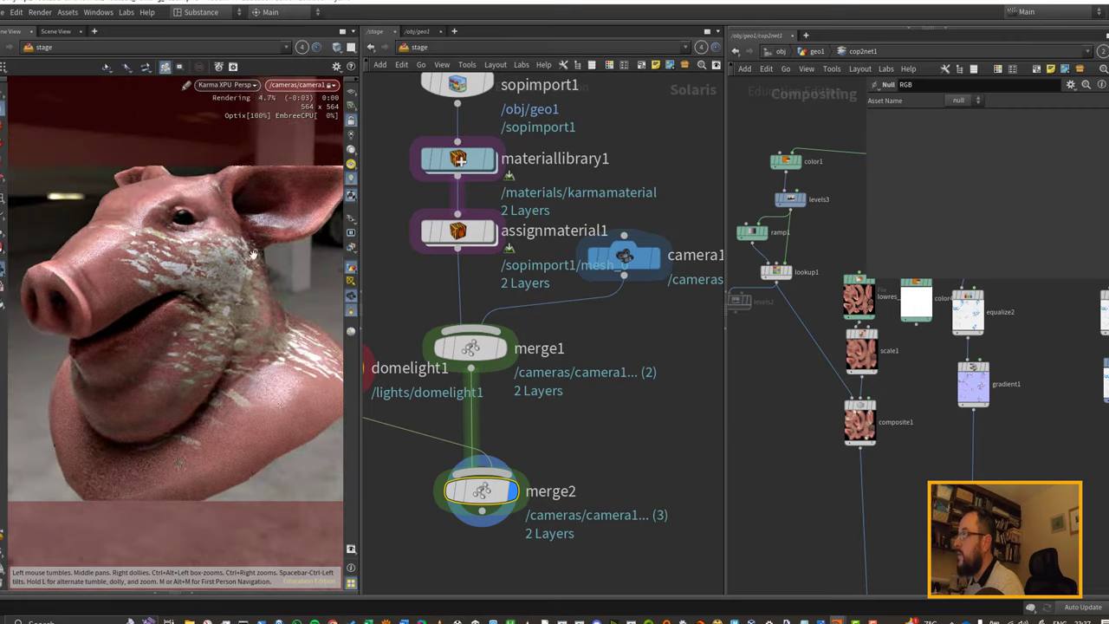
pyautogui.click(1, 589)
pyautogui.click(14, 472)
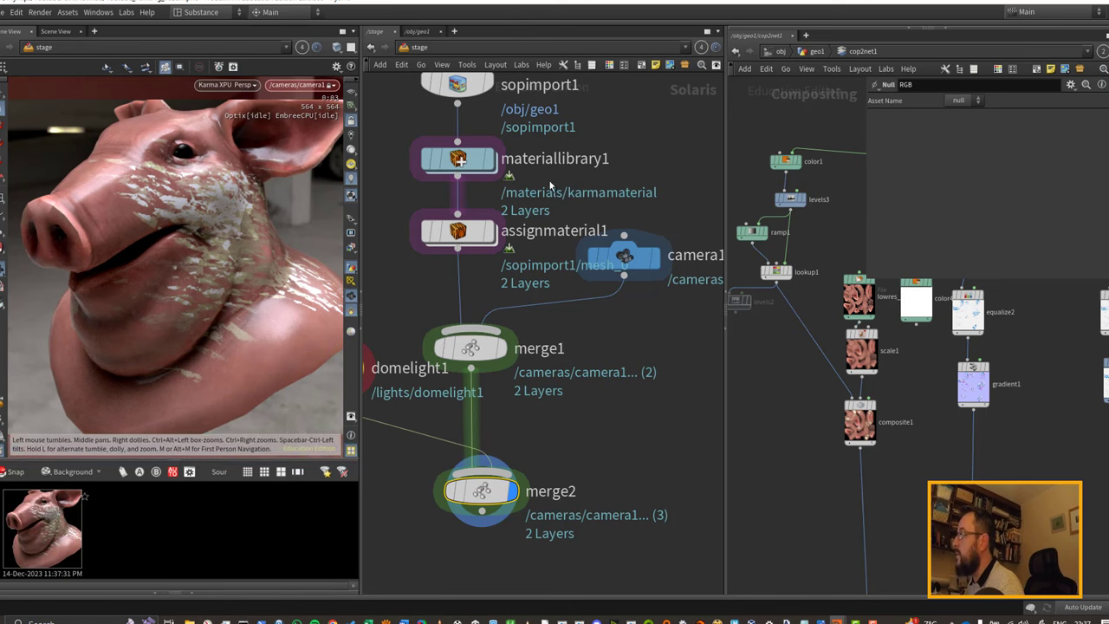
# Step: Return to the karmamaterial network and place a duplicate of mtlximage1 below the original
pyautogui.press('4')
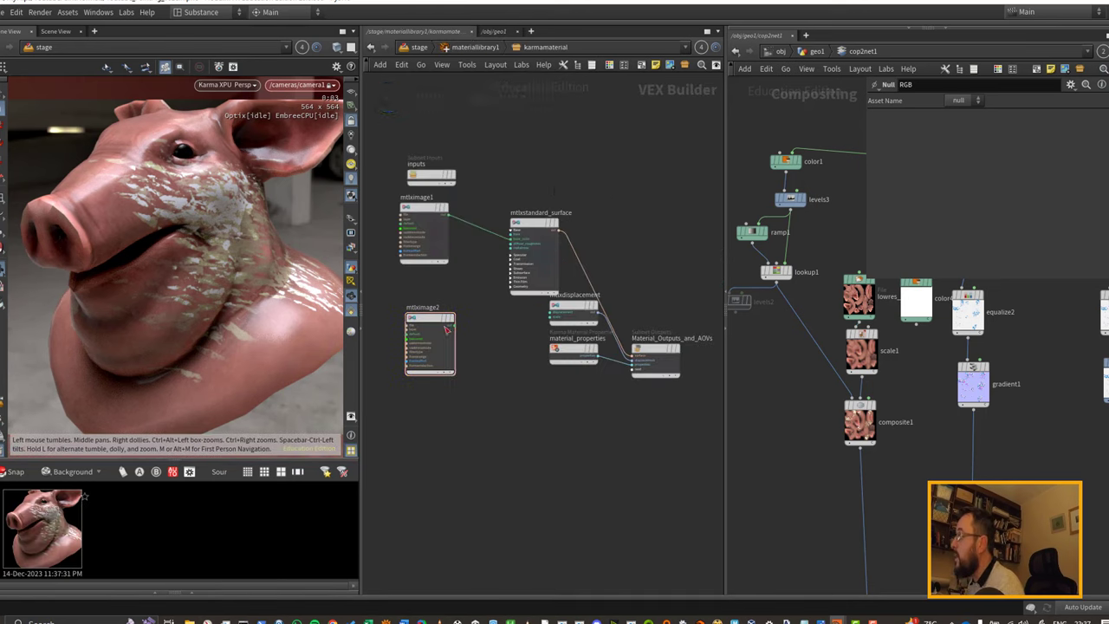
pyautogui.moveTo(447, 329); pyautogui.dragTo(421, 323)
pyautogui.scroll(2, 427, 245)
pyautogui.moveTo(477, 297); pyautogui.dragTo(484, 320, button='middle')
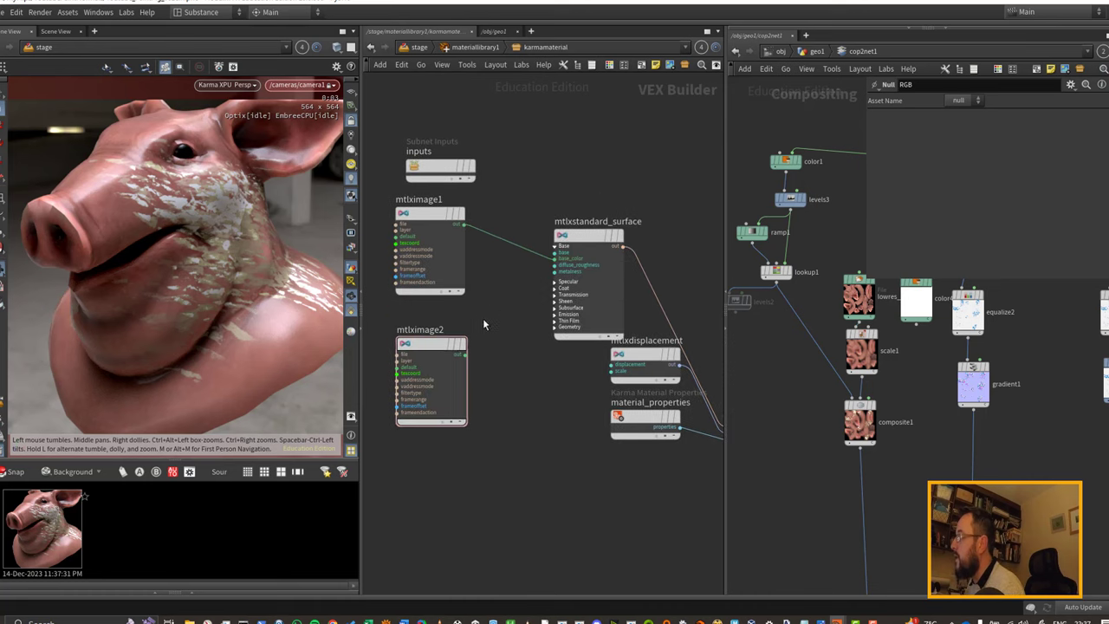
# Step: Set mtlximage2's Filename to op:/obj/geo1/cop2net1/NML, referencing the NML null in cop2net1
pyautogui.click(431, 355)
pyautogui.press('p')
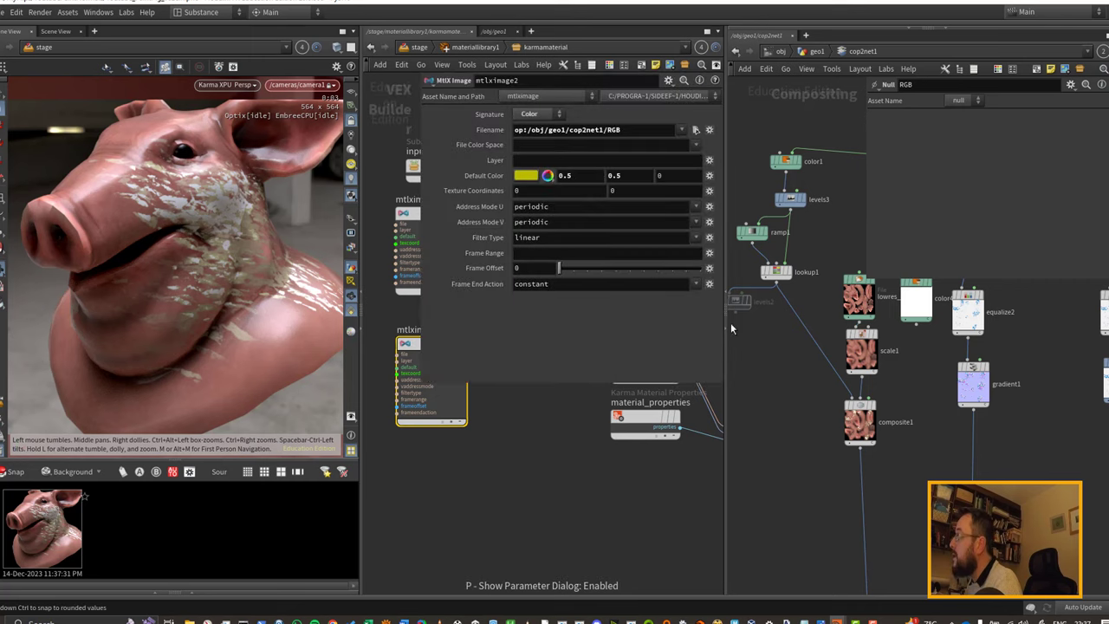
pyautogui.moveTo(915, 537); pyautogui.dragTo(863, 349, button='middle')
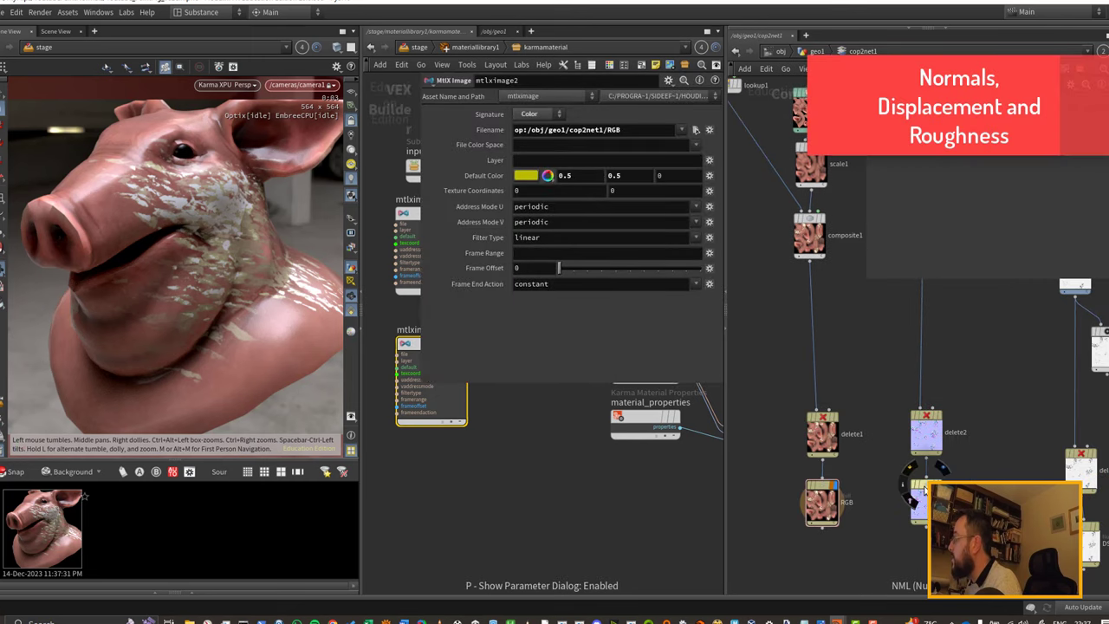
pyautogui.moveTo(919, 490); pyautogui.dragTo(620, 193)
pyautogui.moveTo(617, 135); pyautogui.dragTo(904, 497)
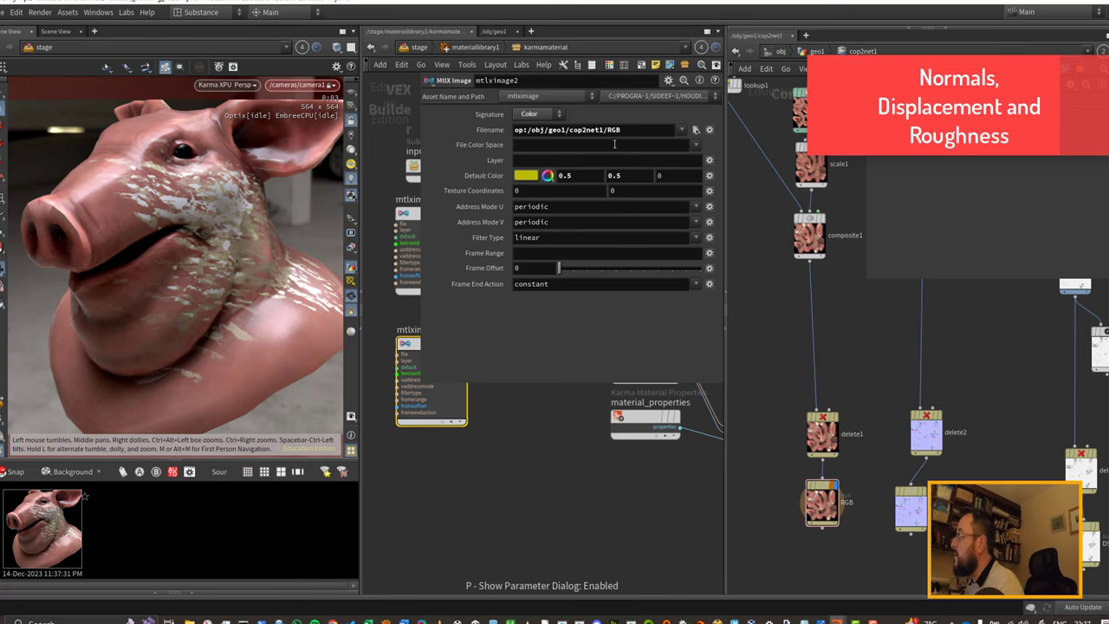
pyautogui.doubleClick(609, 130)
pyautogui.write('NML')
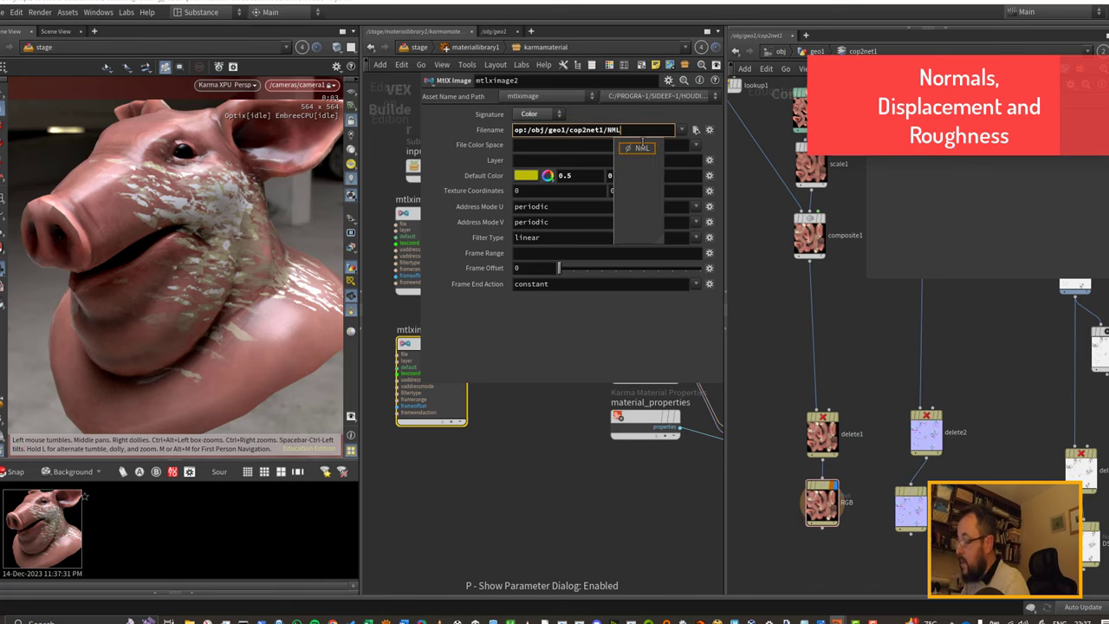
pyautogui.press('Return')
# Step: Add a MtlX Normalmap node beside mtlximage2 and space the two nodes apart
pyautogui.moveTo(502, 409); pyautogui.dragTo(513, 497, button='middle')
pyautogui.moveTo(449, 435)
pyautogui.mouseDown()
pyautogui.moveTo(446, 469)
pyautogui.moveTo(432, 437)
pyautogui.mouseUp()
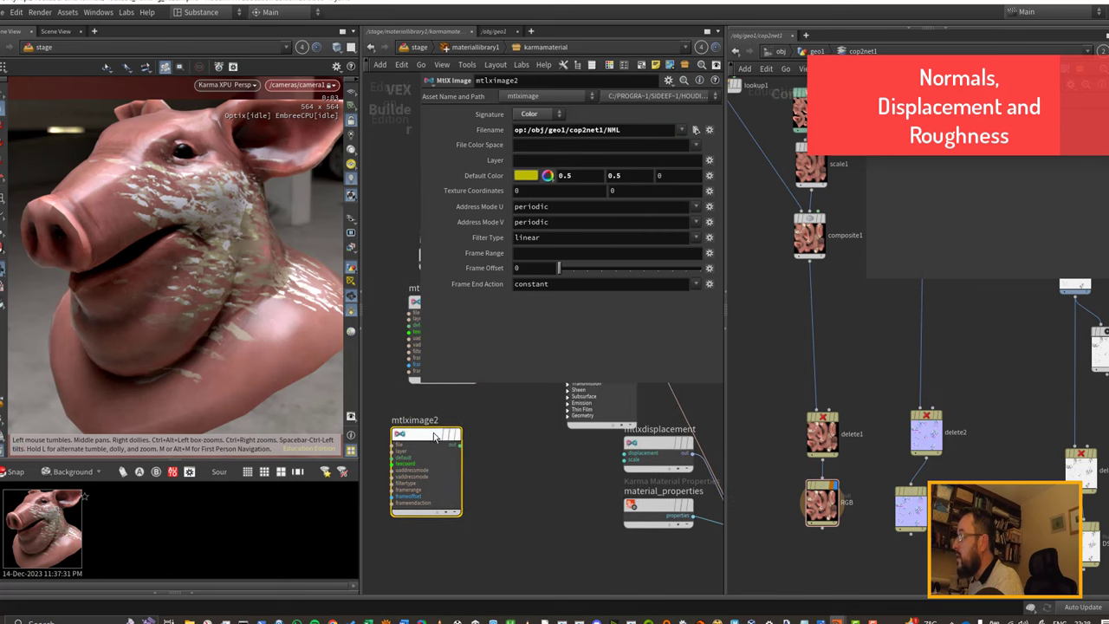
pyautogui.moveTo(506, 429); pyautogui.dragTo(516, 482, button='middle')
pyautogui.scroll(-2, 515, 483)
pyautogui.press('Tab')
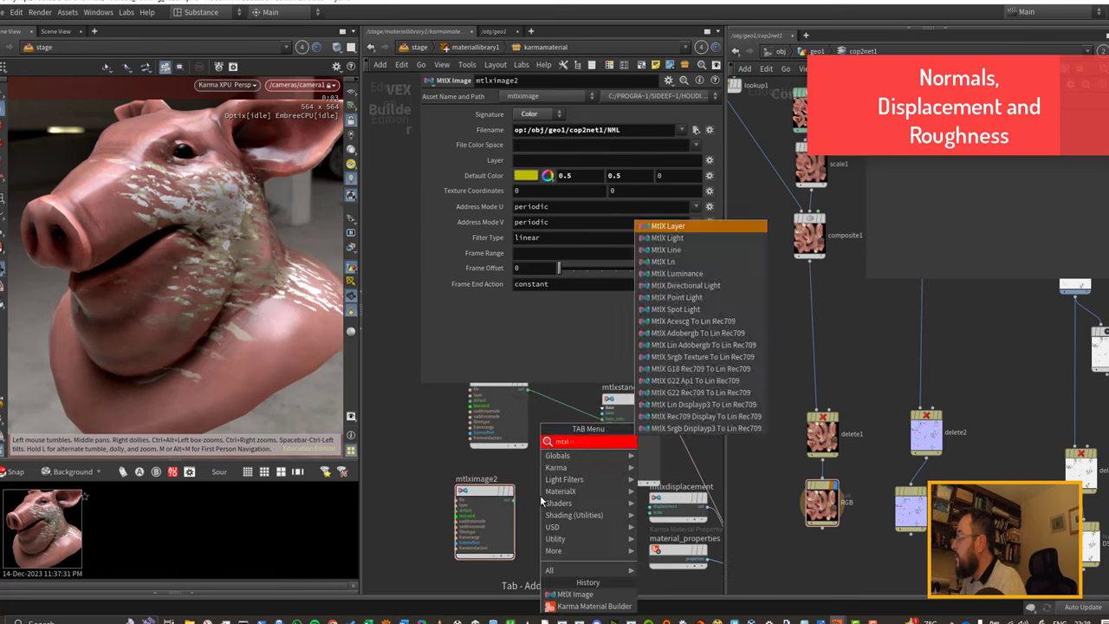
pyautogui.write('mtlxnor')
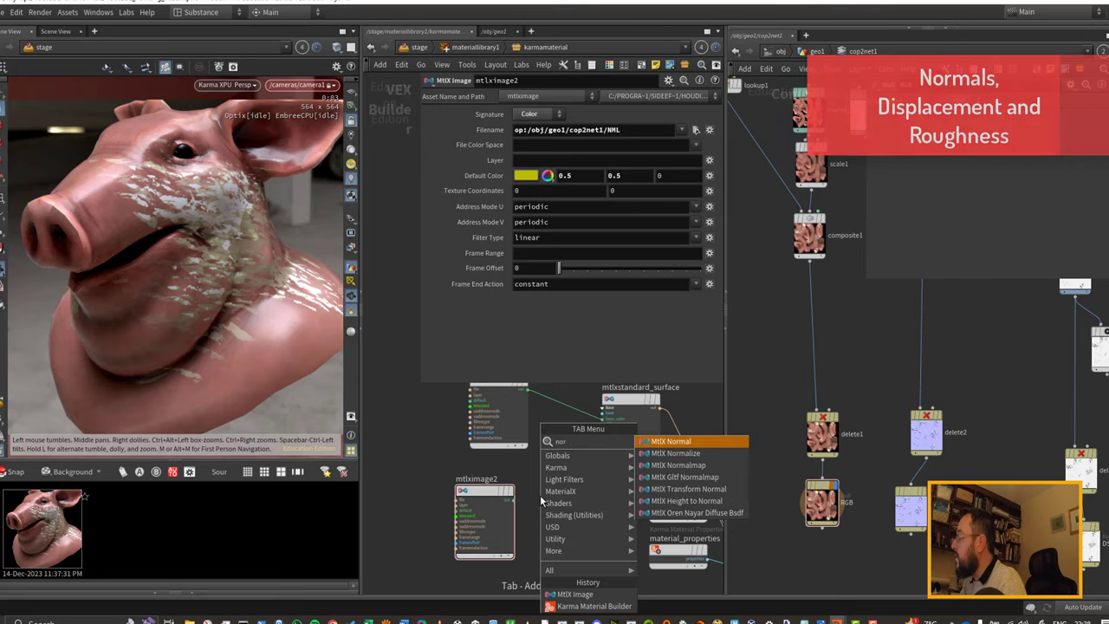
pyautogui.write('malm')
pyautogui.press('Return')
pyautogui.click(540, 494)
pyautogui.moveTo(510, 497); pyautogui.dragTo(467, 511)
pyautogui.scroll(3, 467, 512)
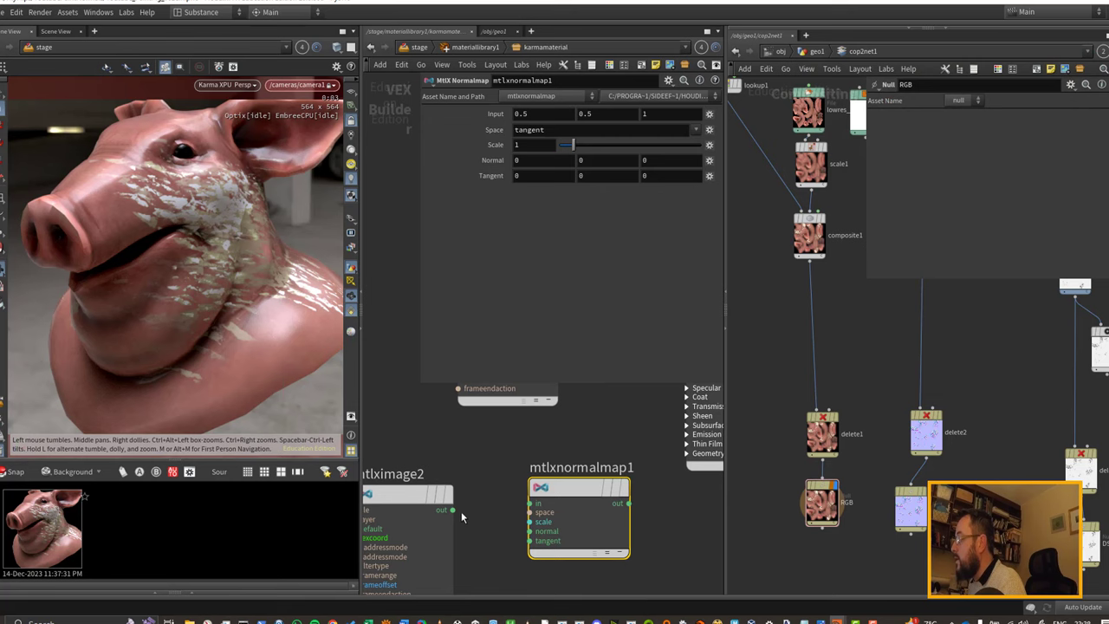
# Step: Wire mtlximage2 through mtlxnormalmap1 into the standard surface's normal input and take a render snapshot
pyautogui.click(531, 503)
pyautogui.moveTo(531, 503); pyautogui.dragTo(416, 524, button='middle')
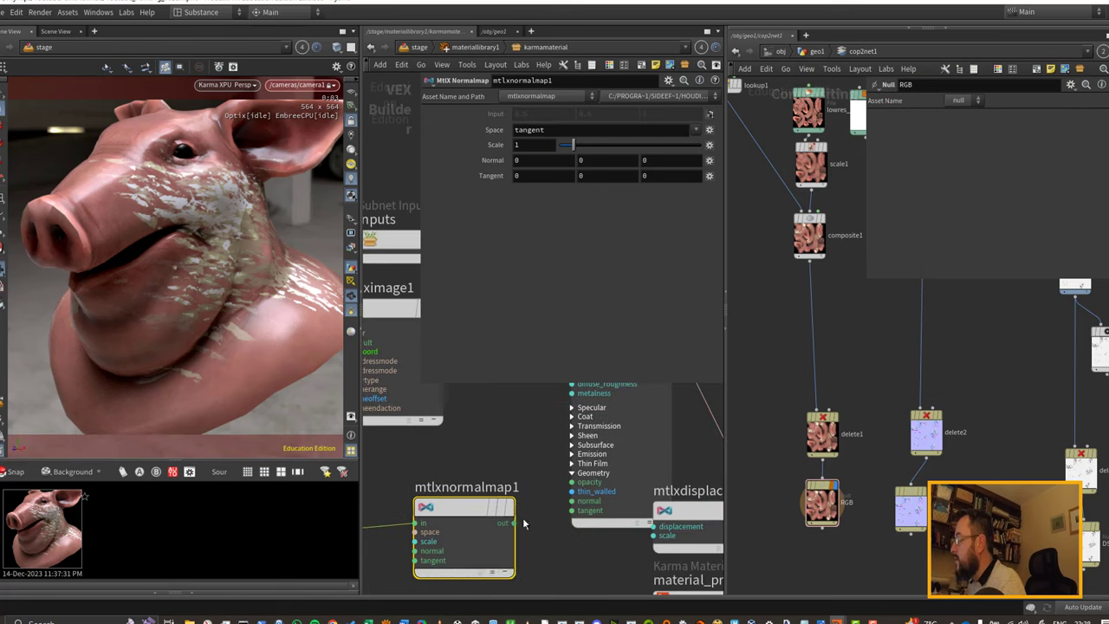
pyautogui.click(514, 523)
pyautogui.click(572, 500)
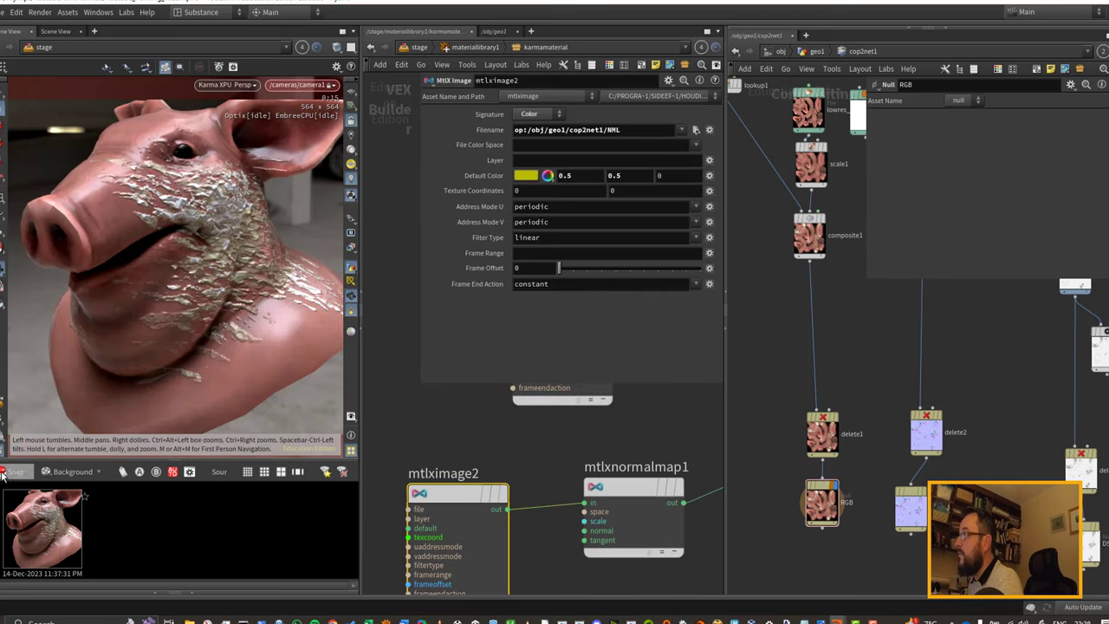
pyautogui.click(15, 472)
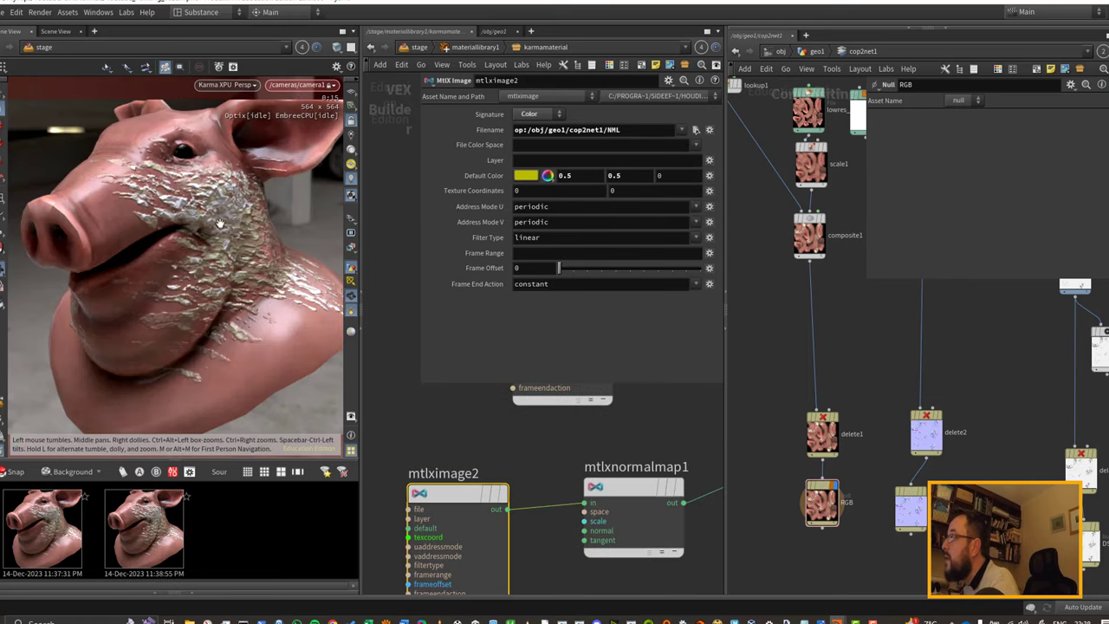
# Step: Set the Scale of mtlxnormalmap1 to -1
pyautogui.click(633, 520)
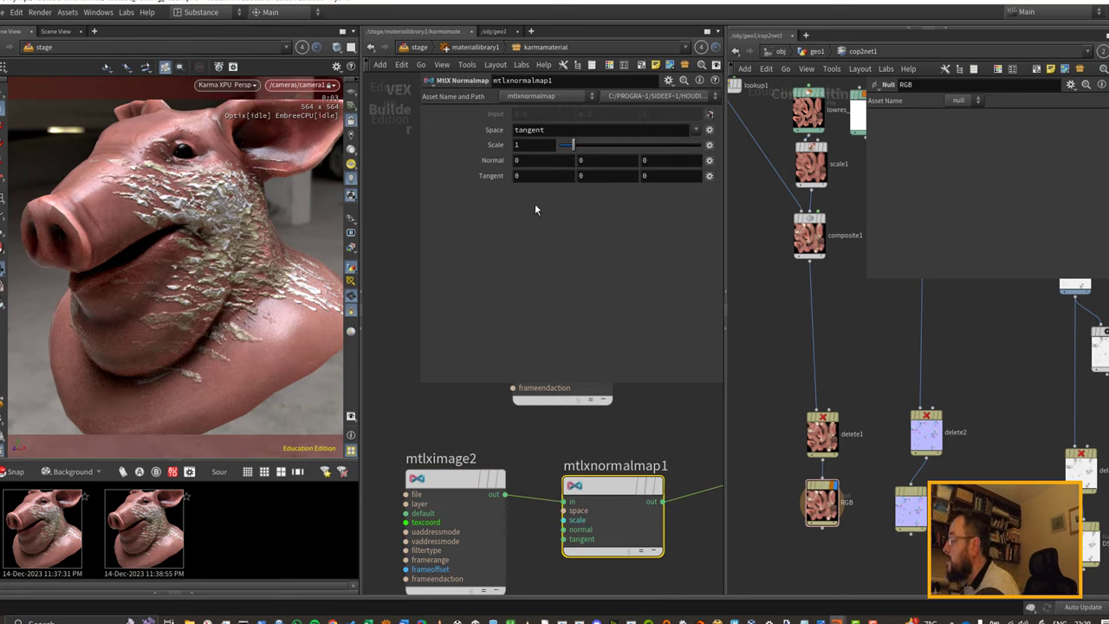
pyautogui.click(530, 145)
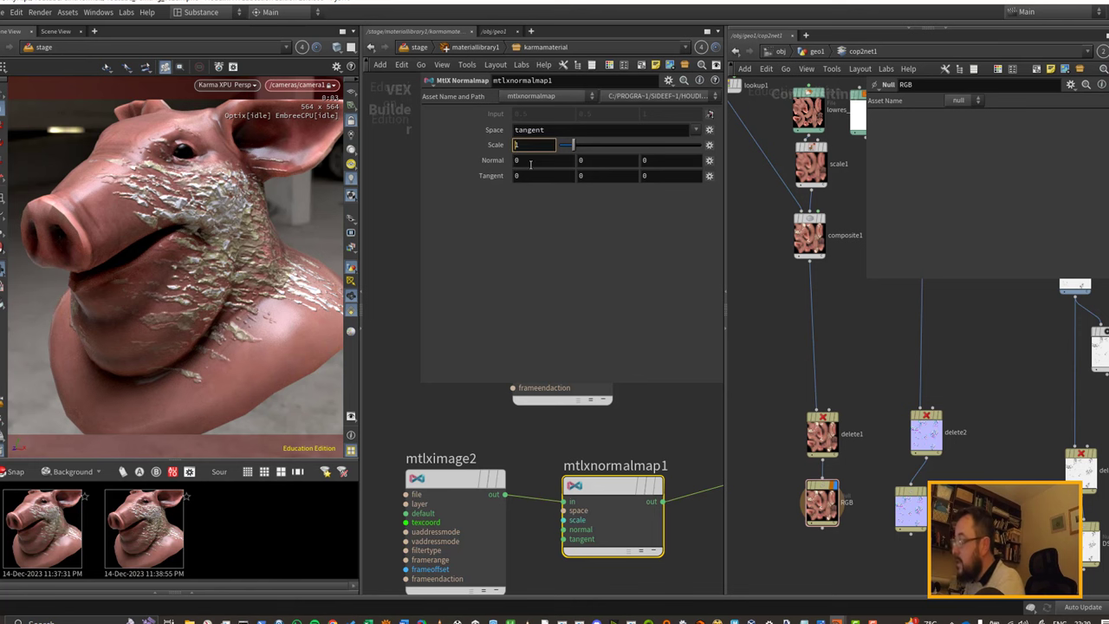
pyautogui.write('-1')
pyautogui.press('Return')
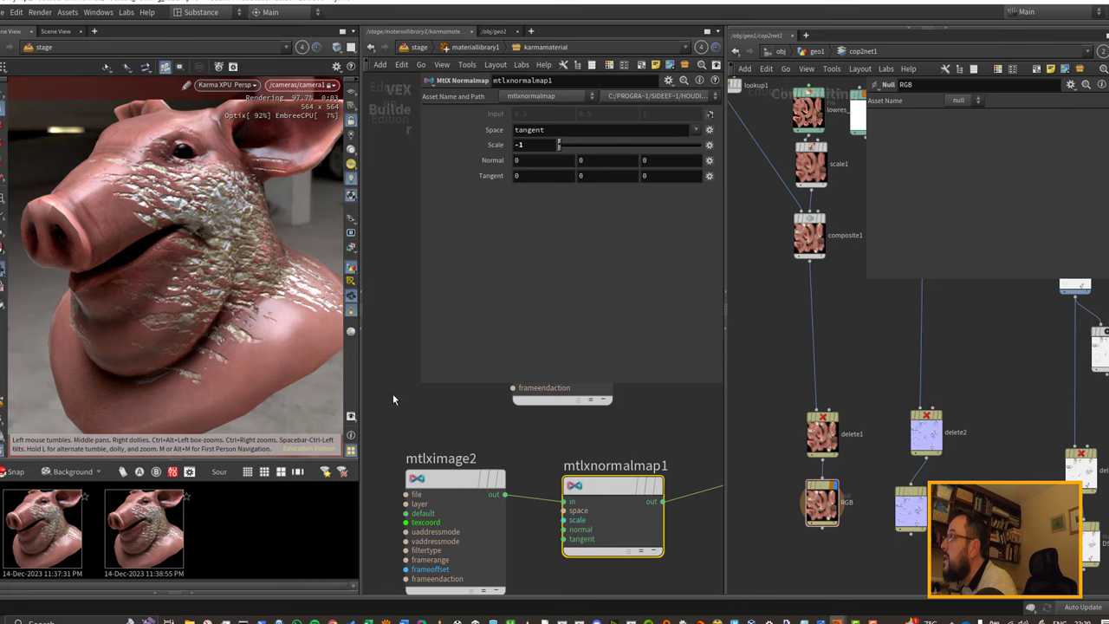
# Step: Duplicate the mtlximage2 node and place the copy below the original in the karmamaterial network
pyautogui.moveTo(704, 562); pyautogui.dragTo(648, 493, button='middle')
pyautogui.scroll(-3, 648, 522)
pyautogui.moveTo(633, 534); pyautogui.dragTo(621, 508, button='middle')
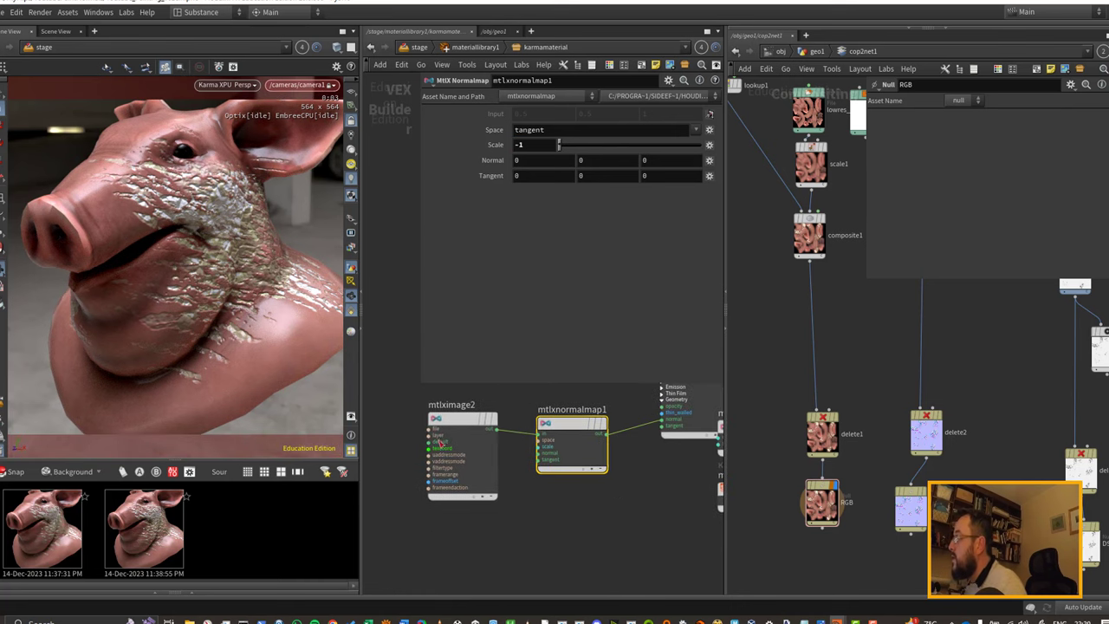
pyautogui.keyDown('alt'); pyautogui.moveTo(476, 419); pyautogui.dragTo(483, 528); pyautogui.keyUp('alt')
pyautogui.moveTo(595, 533); pyautogui.dragTo(565, 454, button='middle')
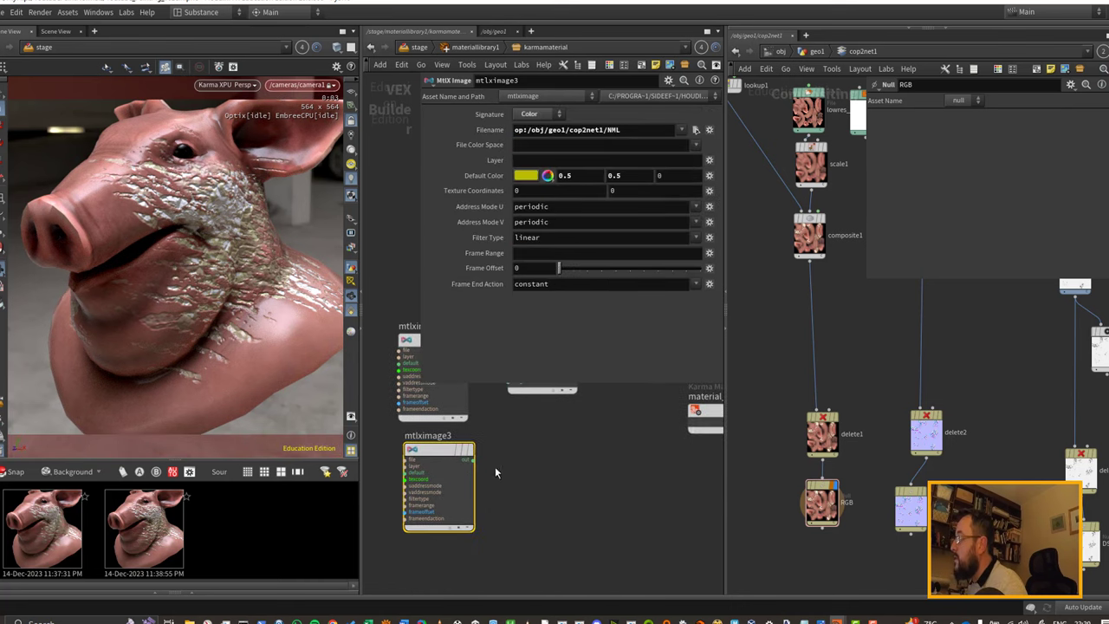
pyautogui.moveTo(432, 461); pyautogui.dragTo(428, 473)
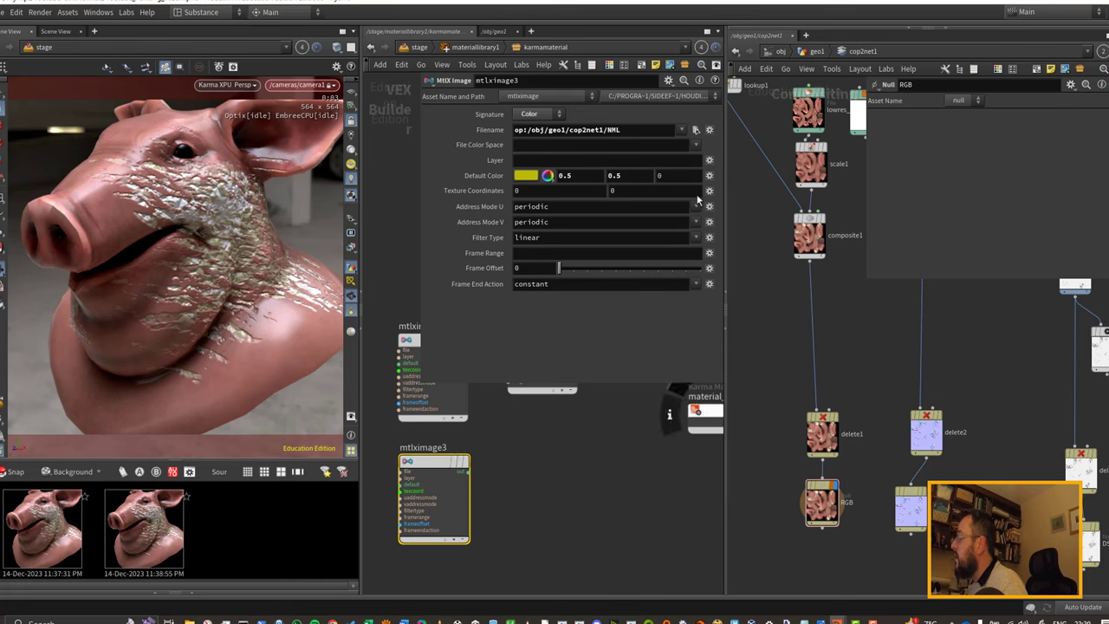
# Step: Set mtlximage3's Filename to op:/obj/geo1/cop2net1/DSP, referencing the DSP null in cop2net1
pyautogui.doubleClick(612, 129)
pyautogui.write('N')
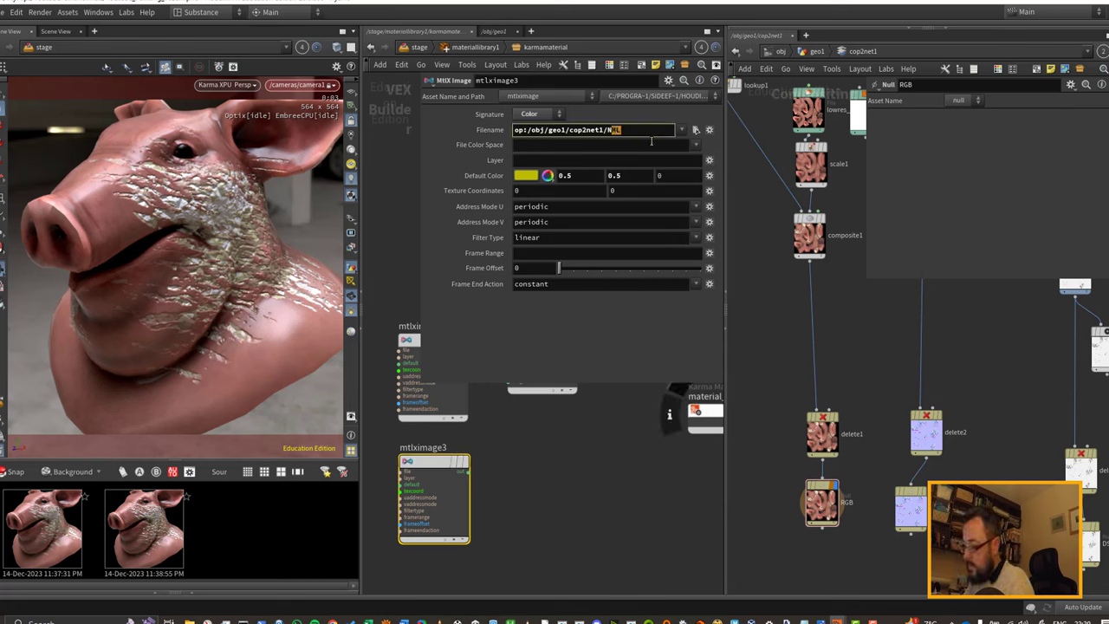
pyautogui.press('BackSpace')
pyautogui.press('BackSpace')
pyautogui.write('DSP')
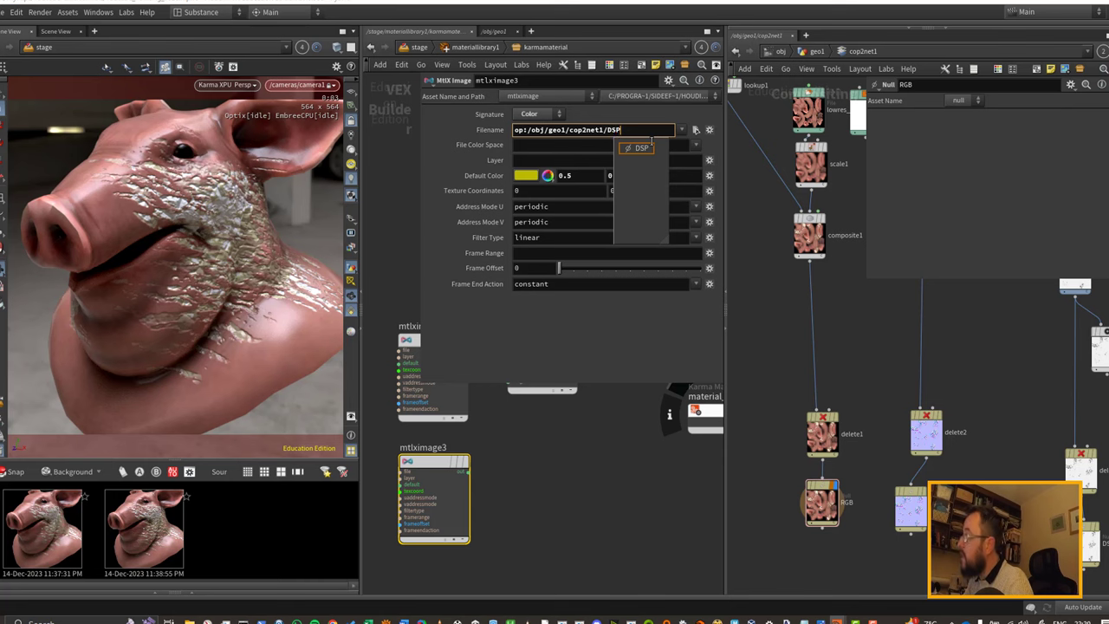
pyautogui.press('Return')
# Step: Move the mtlxdisplacement node beside mtlximage3 and connect the image output to its displacement input
pyautogui.scroll(-1, 796, 224)
pyautogui.moveTo(608, 438); pyautogui.dragTo(528, 531, button='middle')
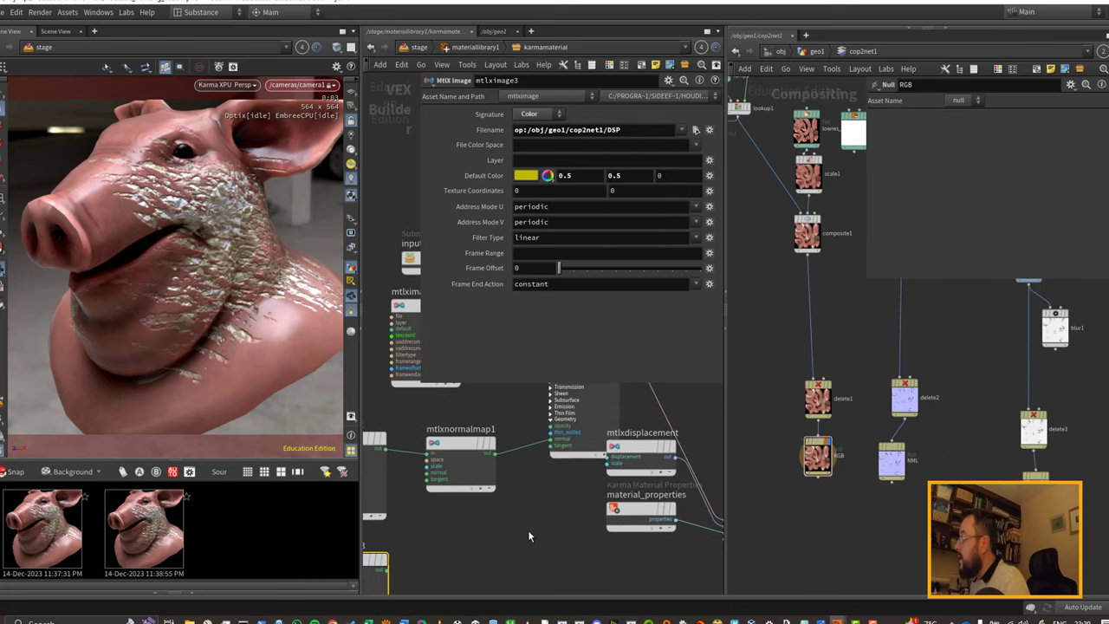
pyautogui.scroll(-2, 529, 531)
pyautogui.moveTo(598, 465); pyautogui.dragTo(501, 549)
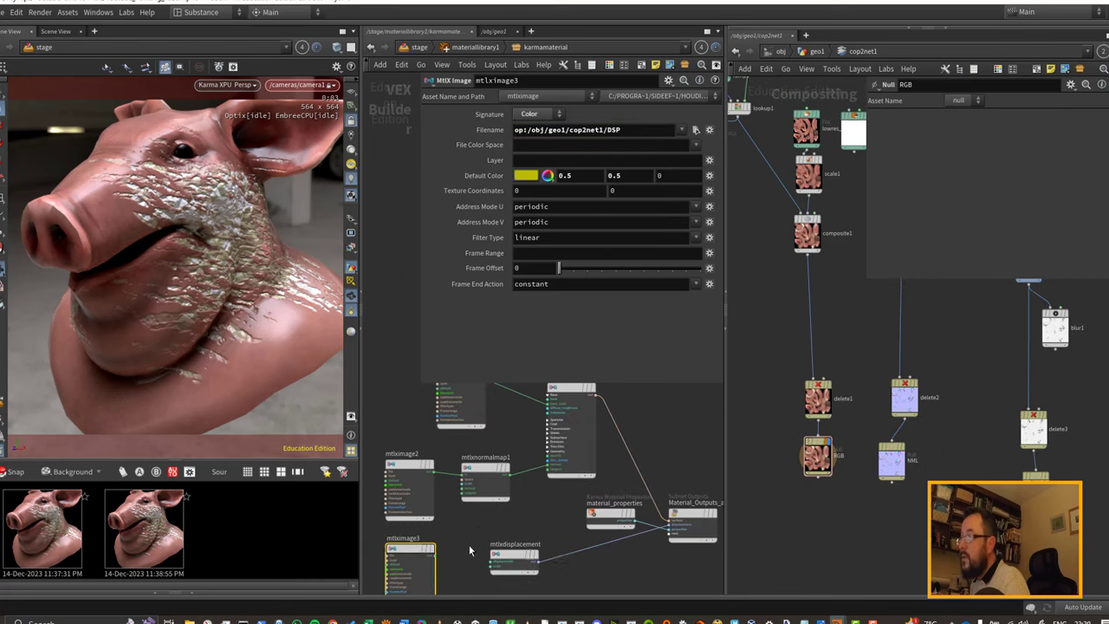
pyautogui.moveTo(469, 546); pyautogui.dragTo(496, 466, button='middle')
pyautogui.scroll(2, 515, 470)
pyautogui.moveTo(449, 478); pyautogui.dragTo(518, 490)
pyautogui.moveTo(613, 492); pyautogui.dragTo(562, 507, button='middle')
# Step: Set the Scale of mtlxdisplacement to 0.01
pyautogui.click(493, 482)
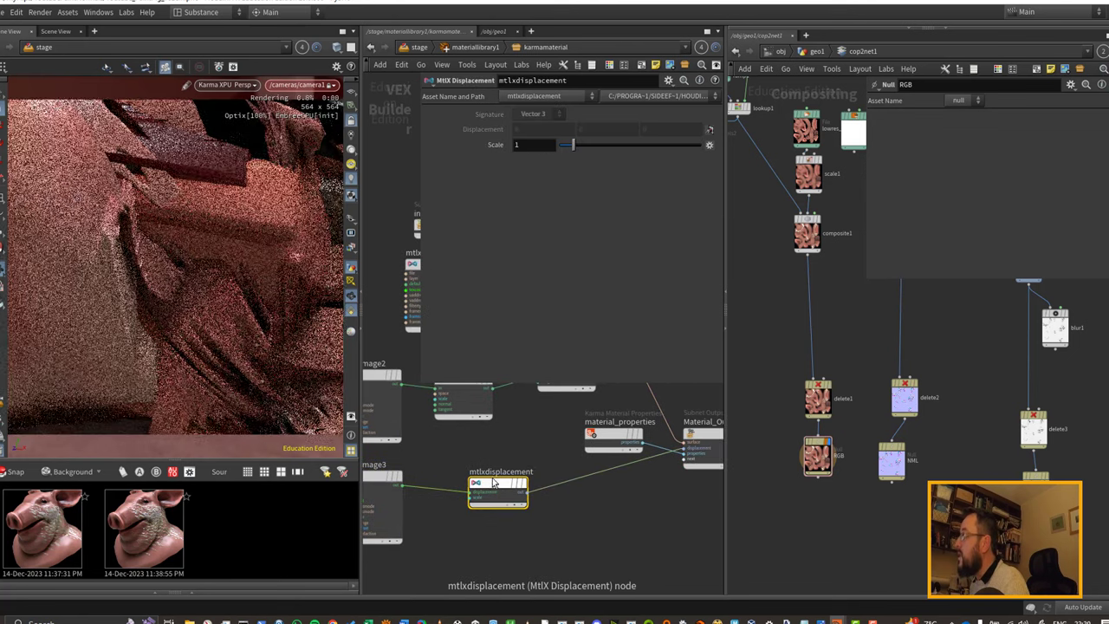
pyautogui.click(536, 144)
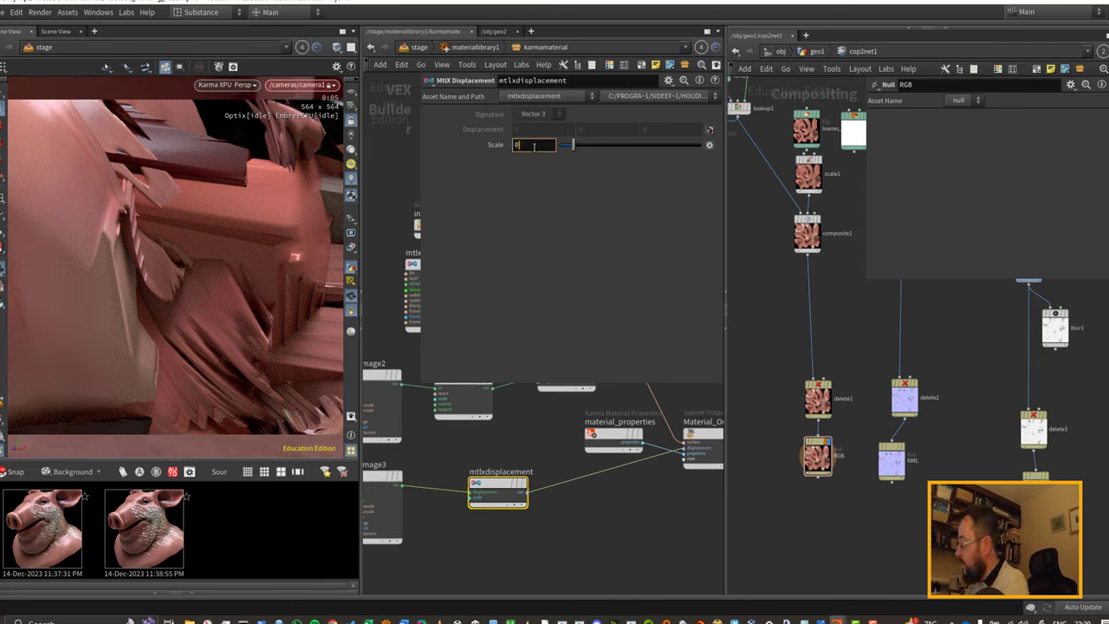
pyautogui.write('0.01')
pyautogui.press('Return')
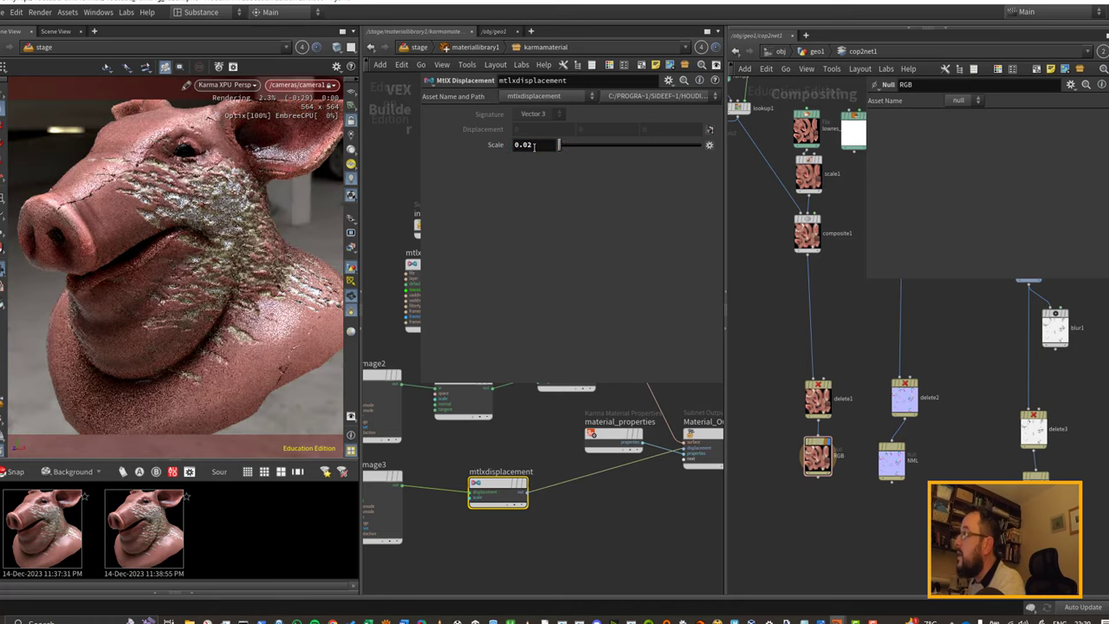
# Step: Tidy the network by moving material_properties below the displacement wire and shifting mtlxdisplacement slightly
pyautogui.moveTo(616, 440); pyautogui.dragTo(611, 523)
pyautogui.click(611, 523)
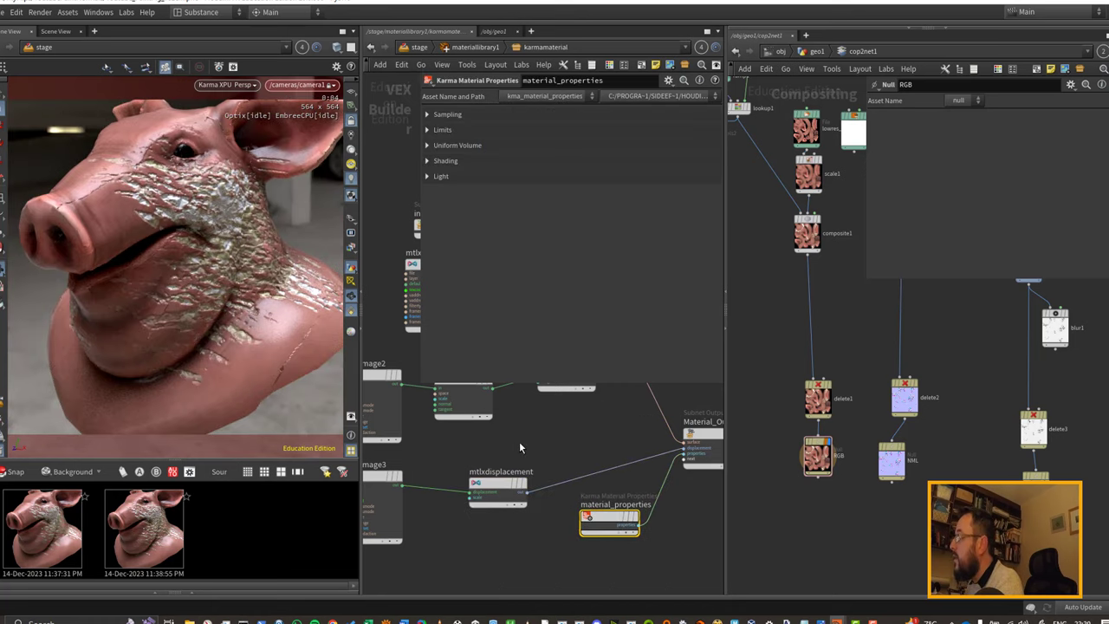
pyautogui.moveTo(518, 447); pyautogui.dragTo(544, 486, button='middle')
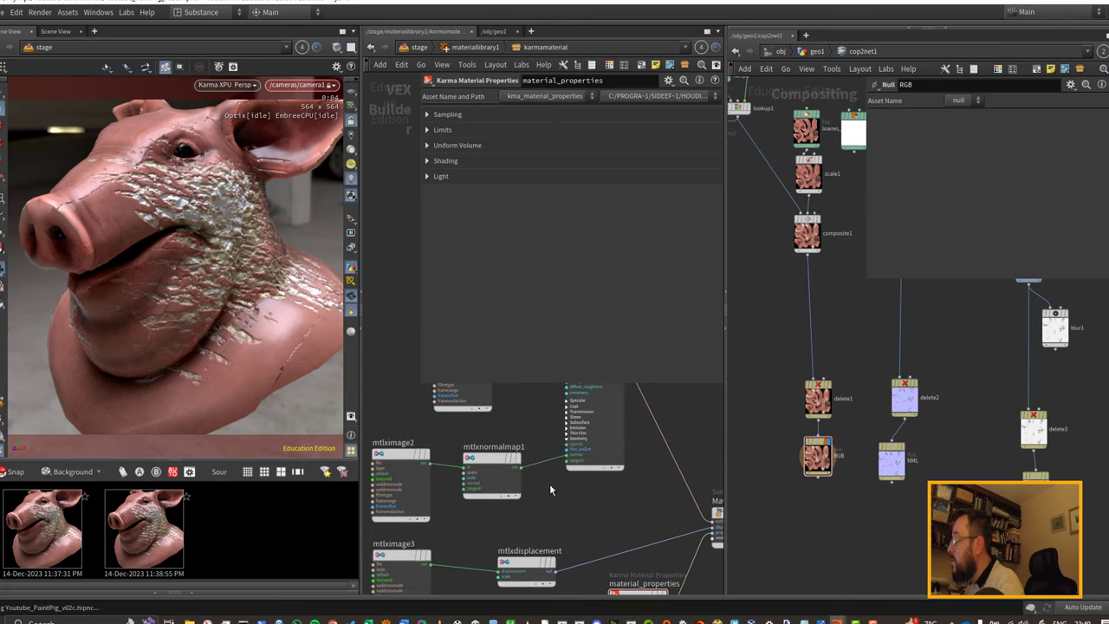
pyautogui.moveTo(526, 563); pyautogui.dragTo(516, 545)
pyautogui.moveTo(427, 523); pyautogui.dragTo(455, 463, button='middle')
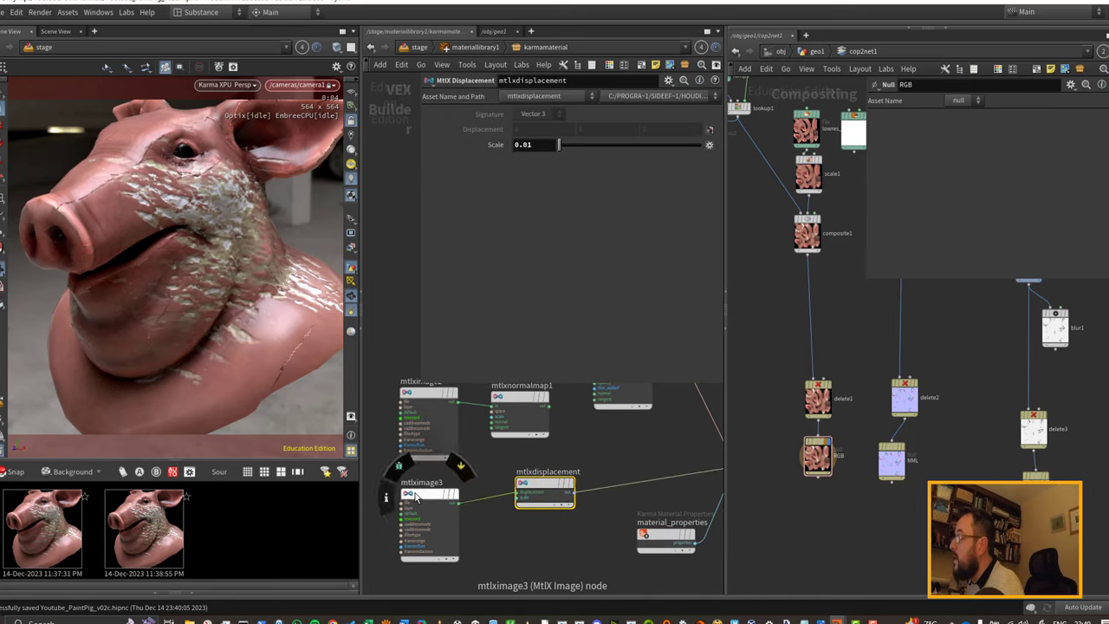
# Step: Change mtlximage3's Signature to Float for the black-and-white displacement map and check the signature on mtlxdisplacement
pyautogui.click(426, 495)
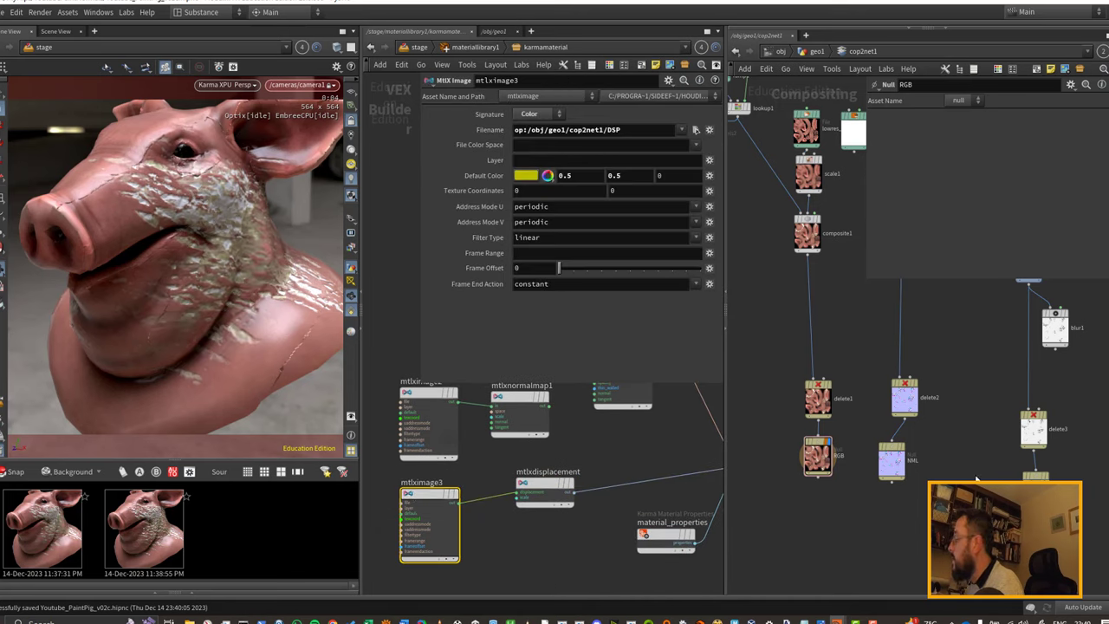
pyautogui.scroll(-2, 975, 479)
pyautogui.click(537, 115)
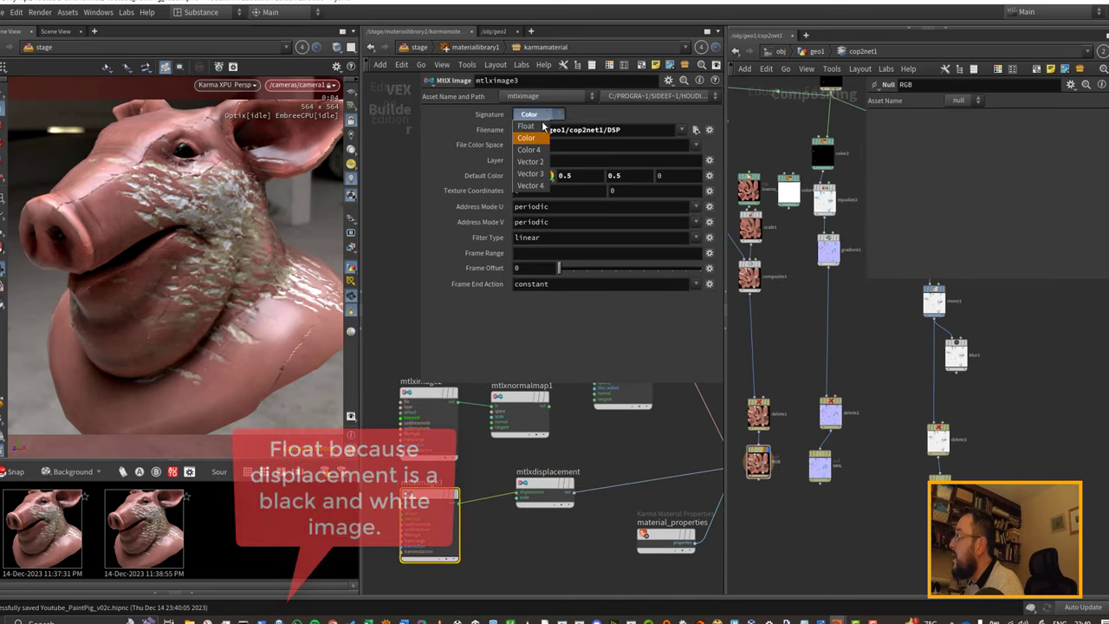
pyautogui.click(542, 126)
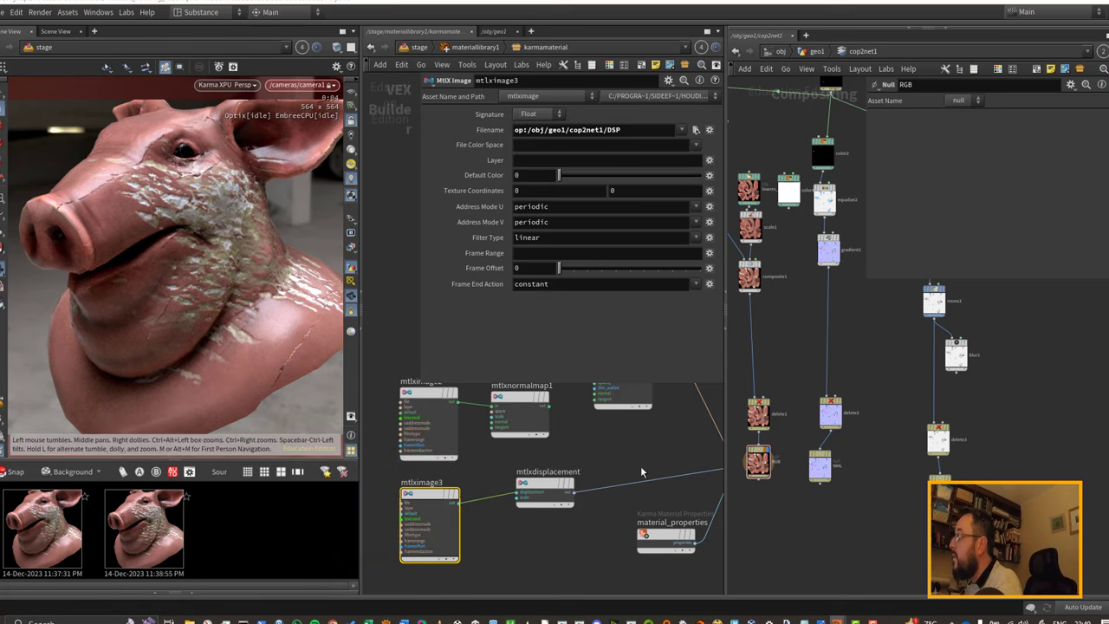
pyautogui.click(535, 491)
pyautogui.click(456, 495)
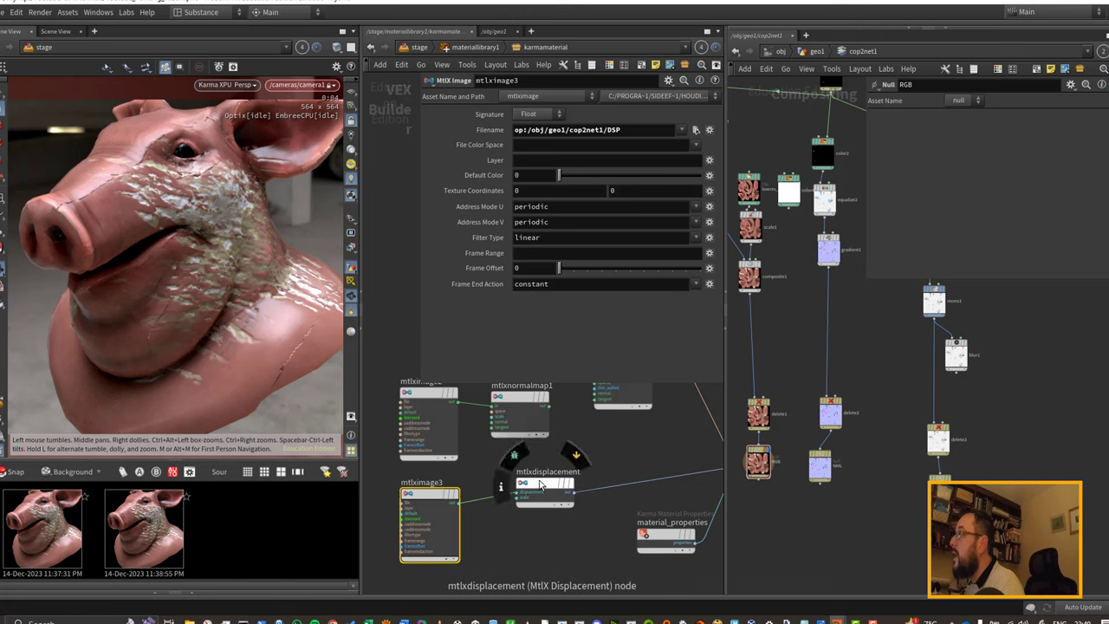
pyautogui.click(544, 483)
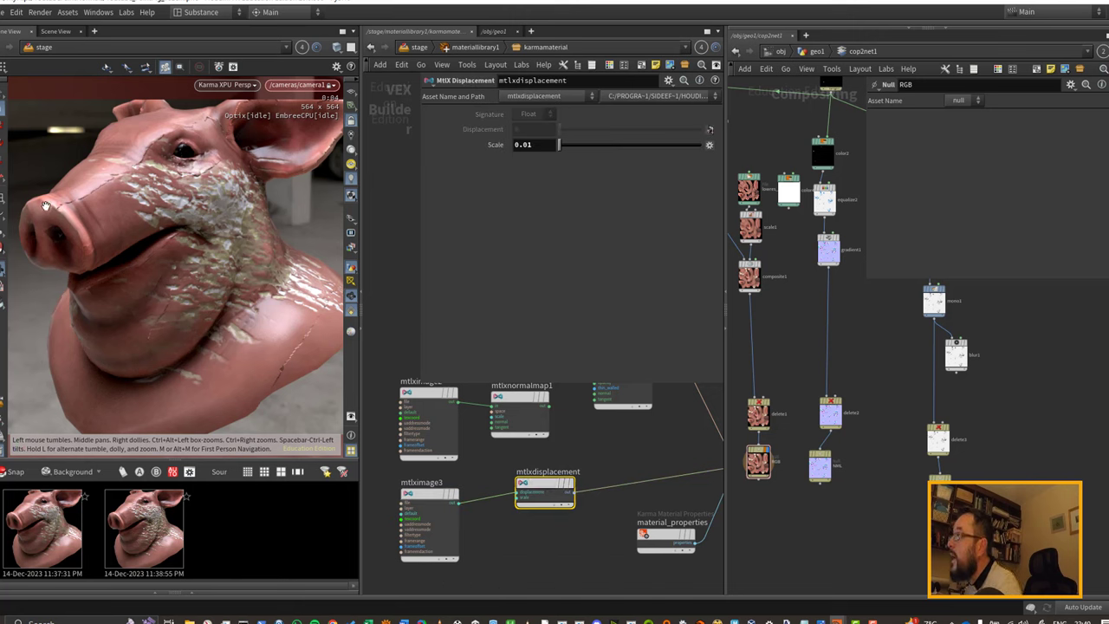
# Step: Go back to the stage network and enable Treat Polygons as Subdivision Surfaces on sopimport1
pyautogui.moveTo(616, 436); pyautogui.dragTo(631, 561, button='middle')
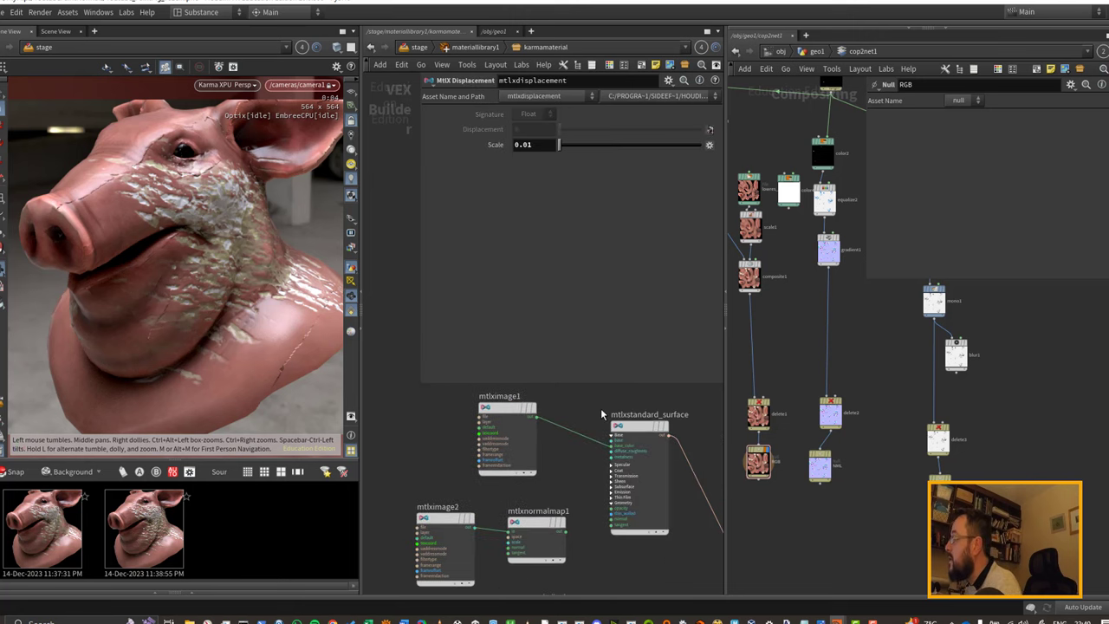
pyautogui.moveTo(597, 398); pyautogui.dragTo(598, 431, button='middle')
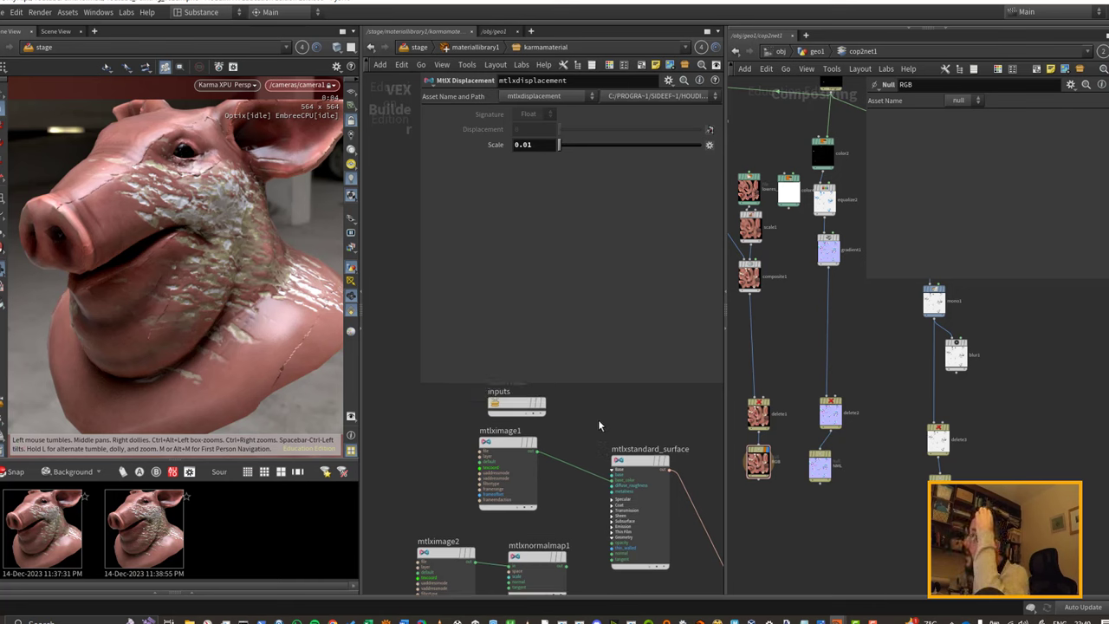
pyautogui.click(423, 50)
pyautogui.moveTo(562, 417); pyautogui.dragTo(581, 535, button='middle')
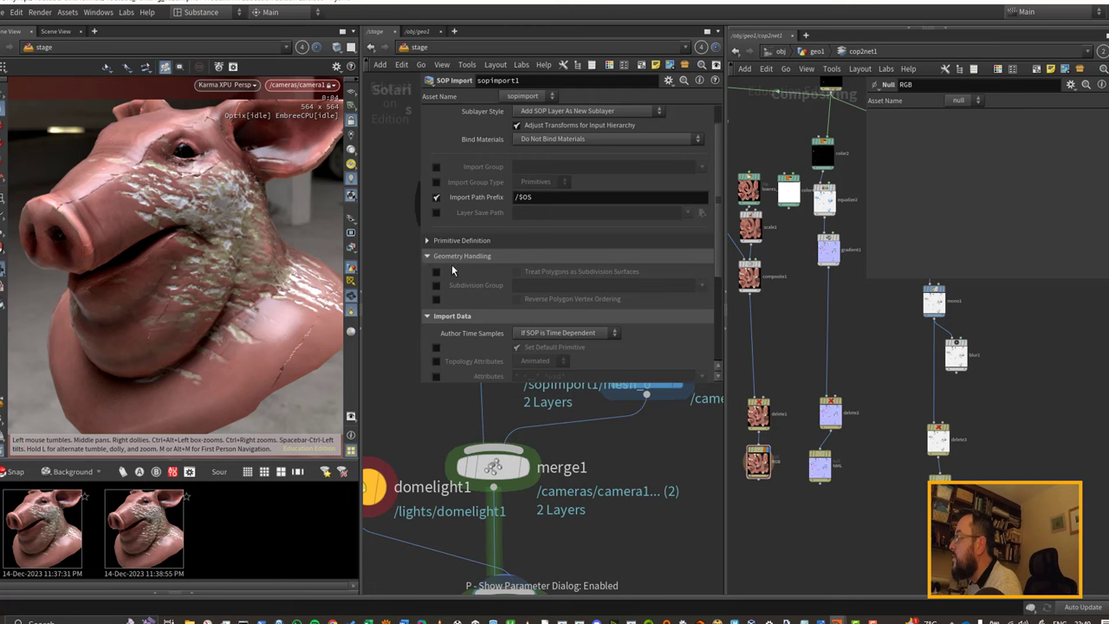
pyautogui.click(517, 272)
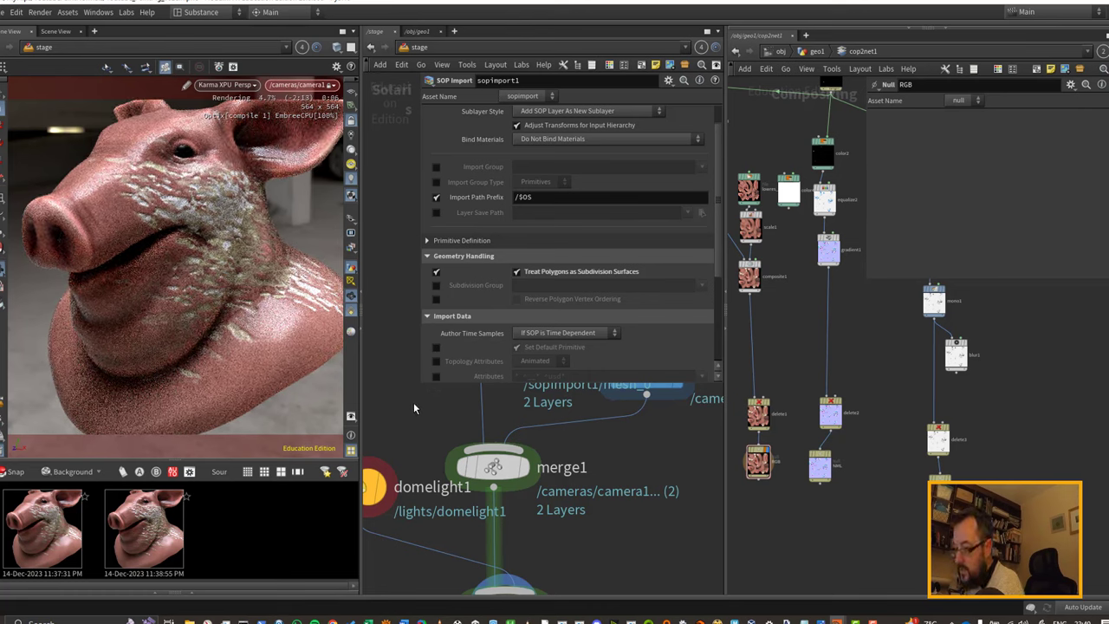
# Step: Return to the karmamaterial network, set mtlxdisplacement's Scale to 0.03 and take a render snapshot
pyautogui.press('5')
pyautogui.click(510, 482)
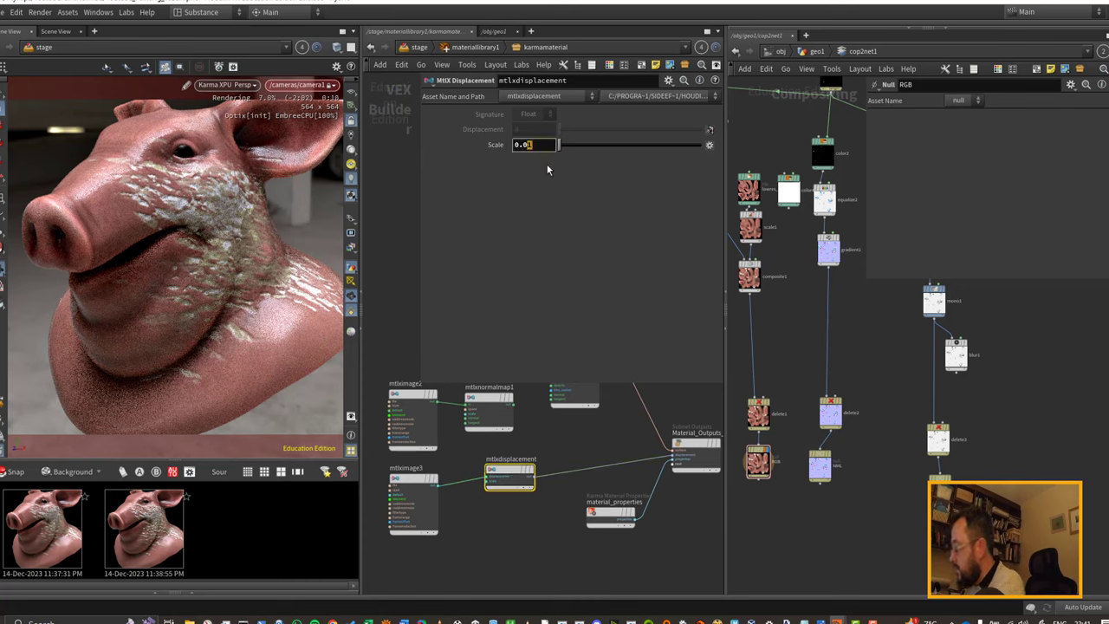
pyautogui.write('3')
pyautogui.press('Return')
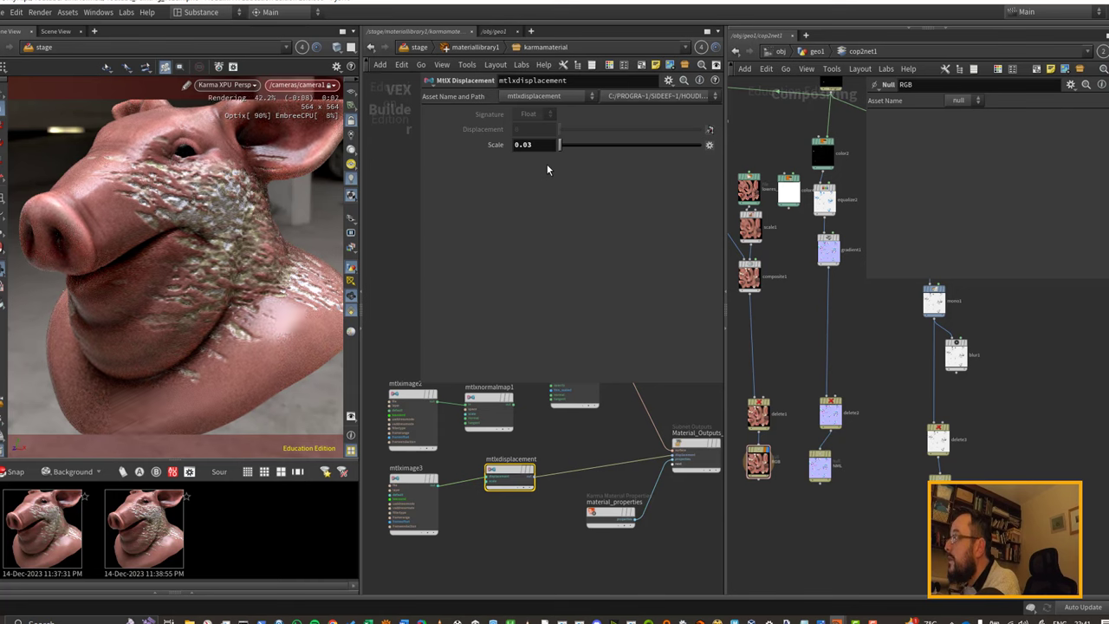
pyautogui.click(24, 479)
# Step: Compare the three pig head snapshots in the enlarged render gallery window, closing it when finished
pyautogui.doubleClick(138, 541)
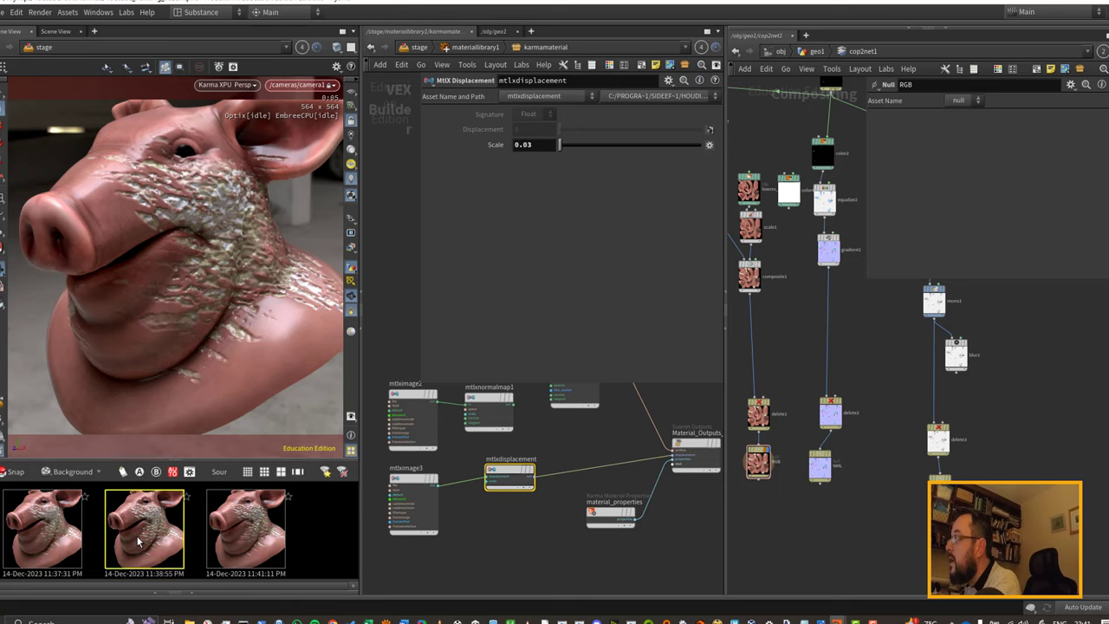
pyautogui.click(119, 581)
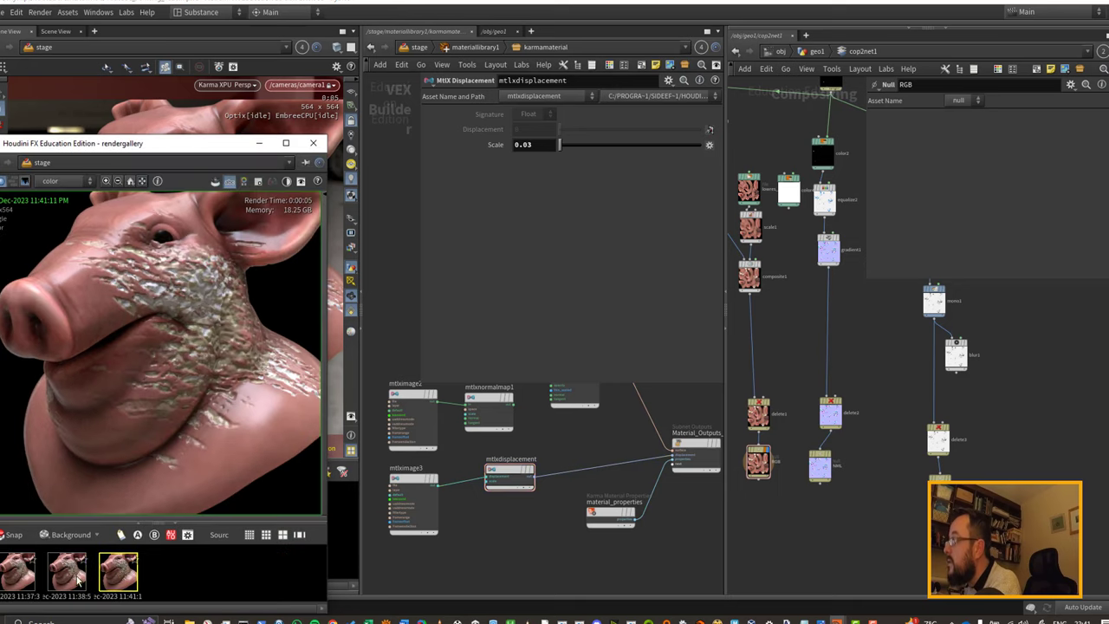
pyautogui.click(68, 580)
pyautogui.click(114, 583)
pyautogui.click(79, 583)
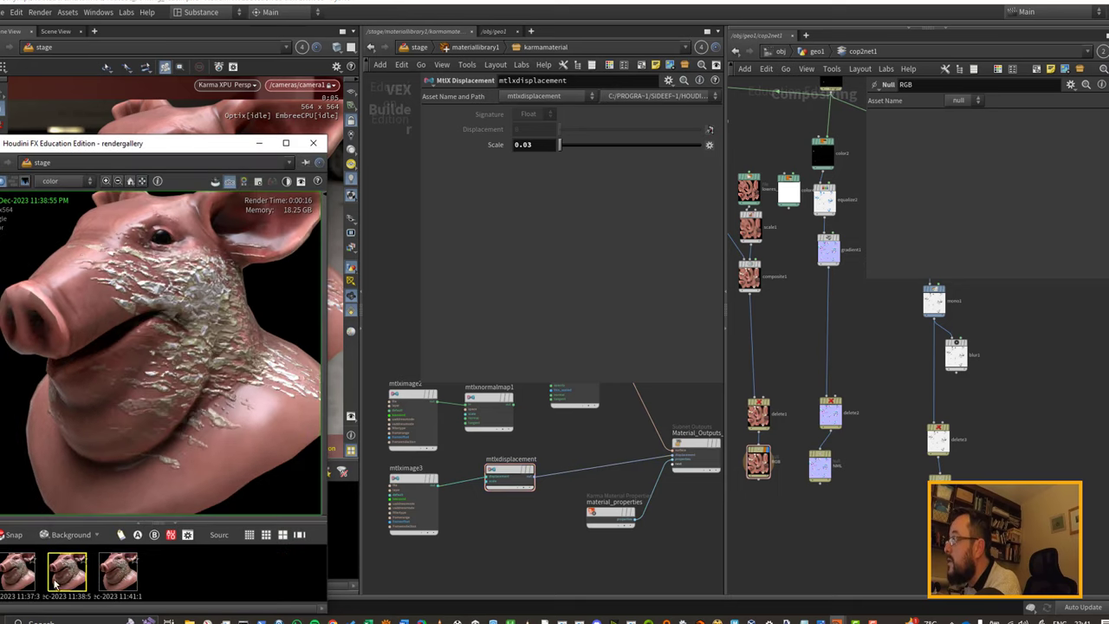
pyautogui.click(23, 579)
pyautogui.click(117, 587)
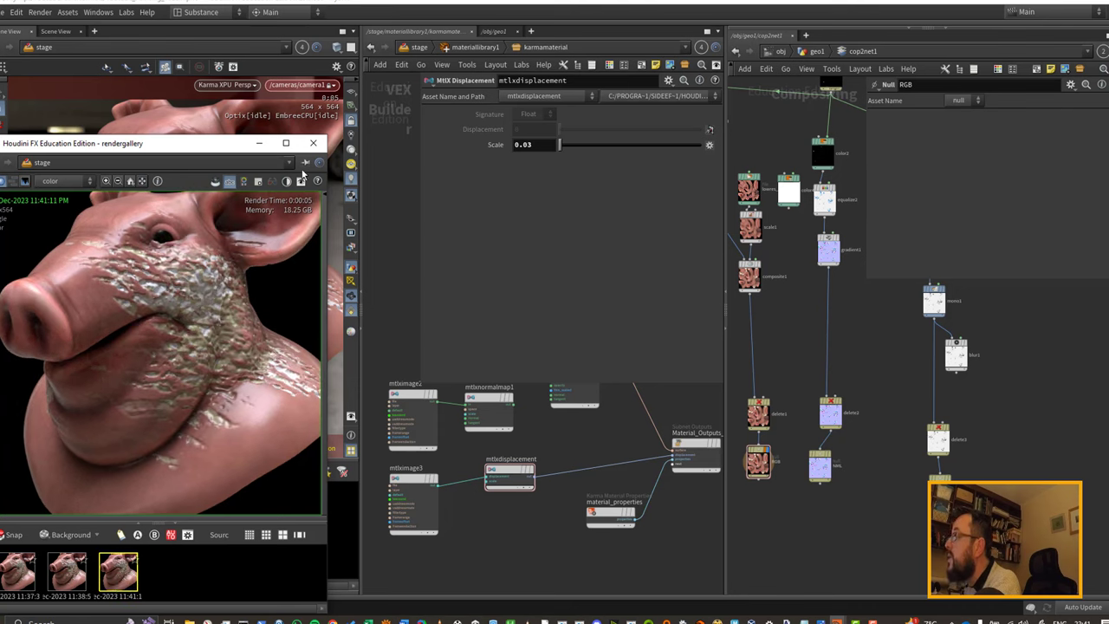
pyautogui.click(313, 143)
pyautogui.moveTo(535, 432); pyautogui.dragTo(536, 473, button='middle')
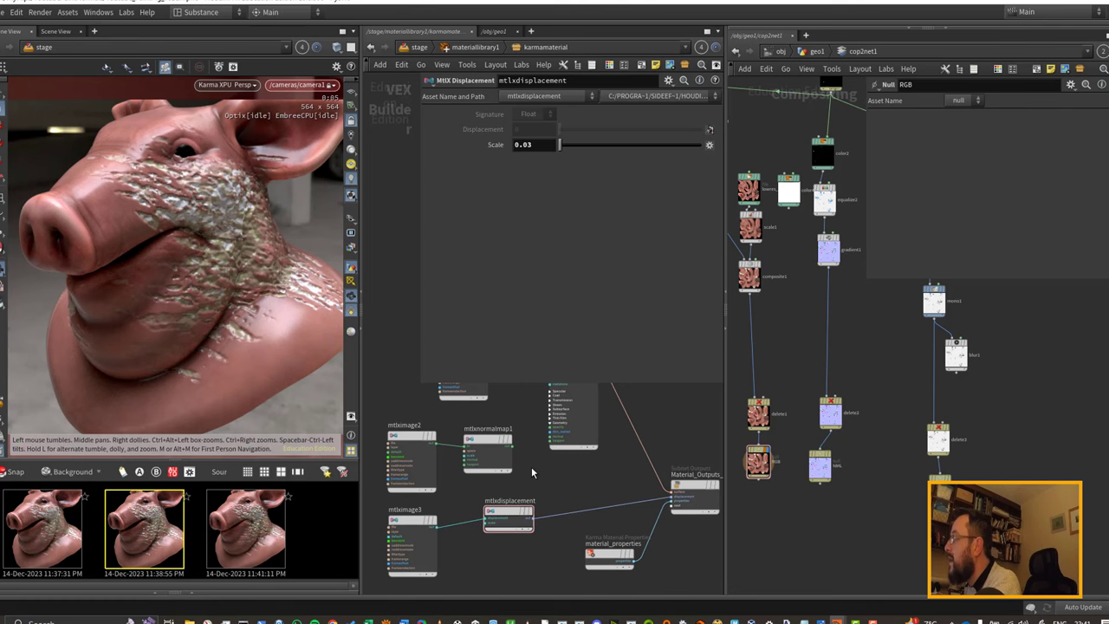
# Step: Show the mtlxstandard_surface parameters and set Metalness to 0.7
pyautogui.scroll(4, 530, 492)
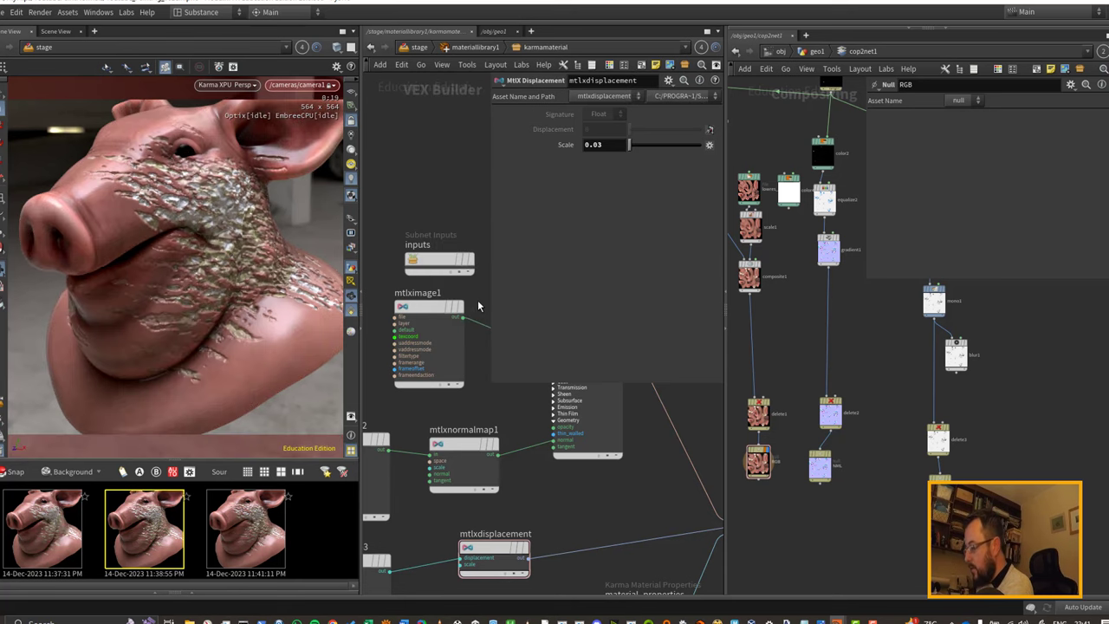
pyautogui.press('p')
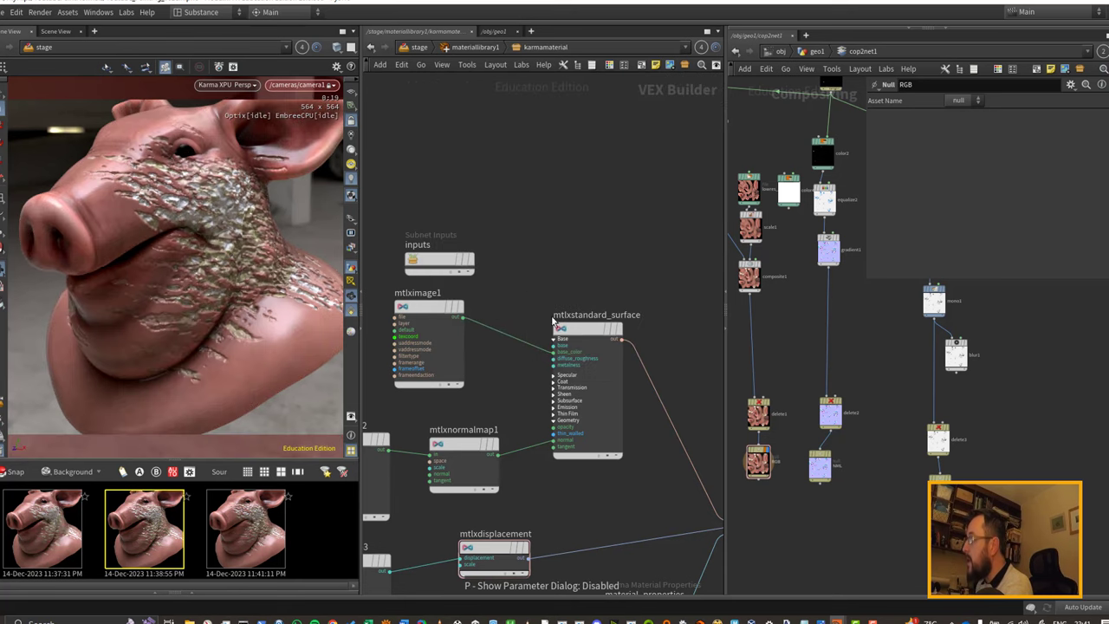
pyautogui.click(603, 325)
pyautogui.press('p')
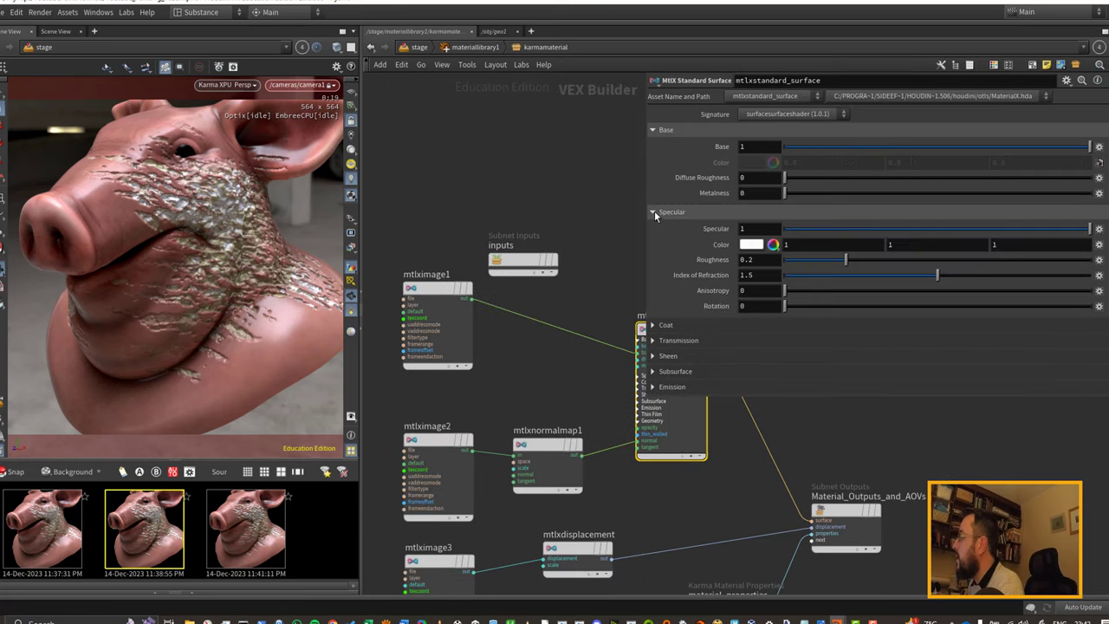
pyautogui.click(654, 210)
pyautogui.moveTo(786, 196); pyautogui.dragTo(924, 194)
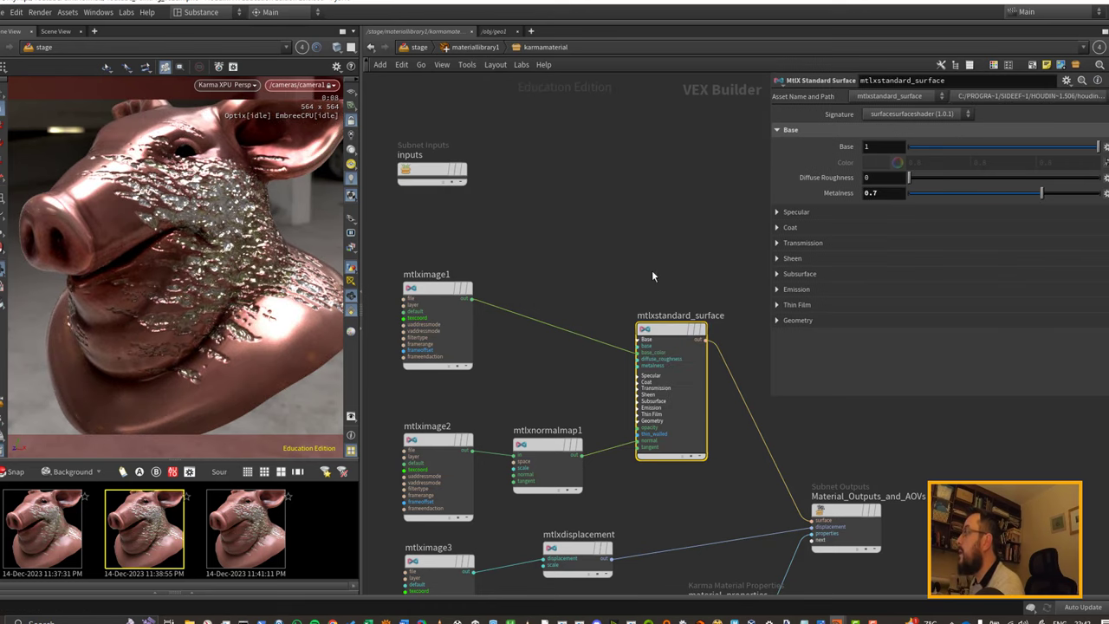
# Step: Set the specular Roughness of mtlxstandard_surface to 0.284
pyautogui.moveTo(766, 235); pyautogui.dragTo(743, 234)
pyautogui.click(769, 211)
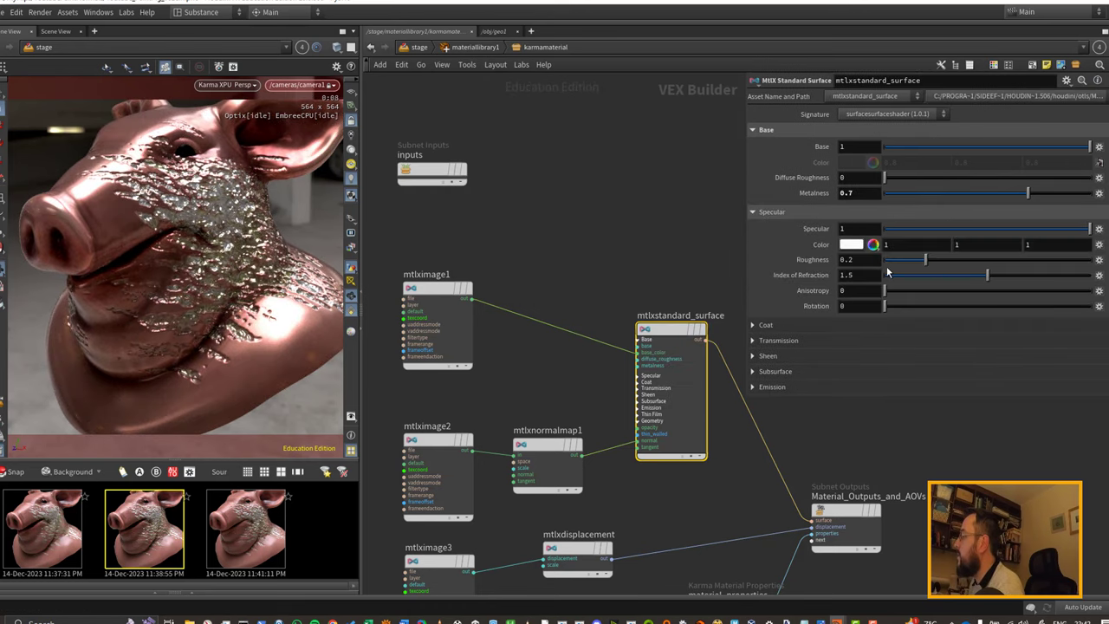
pyautogui.moveTo(909, 259); pyautogui.dragTo(1001, 259)
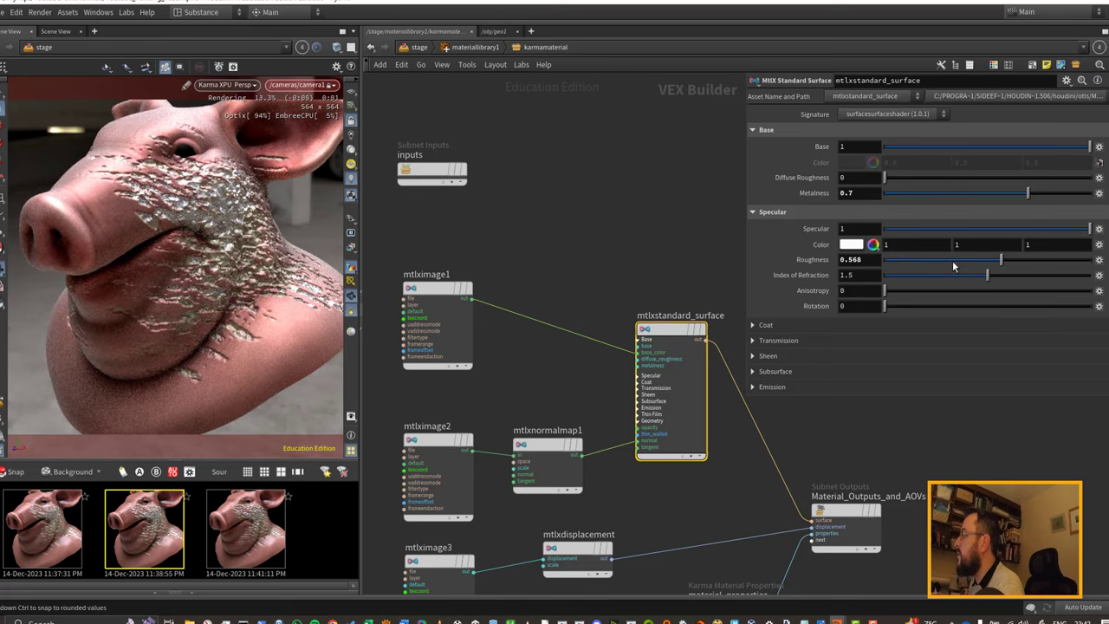
pyautogui.click(942, 259)
# Step: Shift mtlximage2 and mtlximage3 downward to make room in the karmamaterial network
pyautogui.moveTo(572, 546); pyautogui.dragTo(608, 452, button='middle')
pyautogui.moveTo(608, 452); pyautogui.dragTo(611, 468)
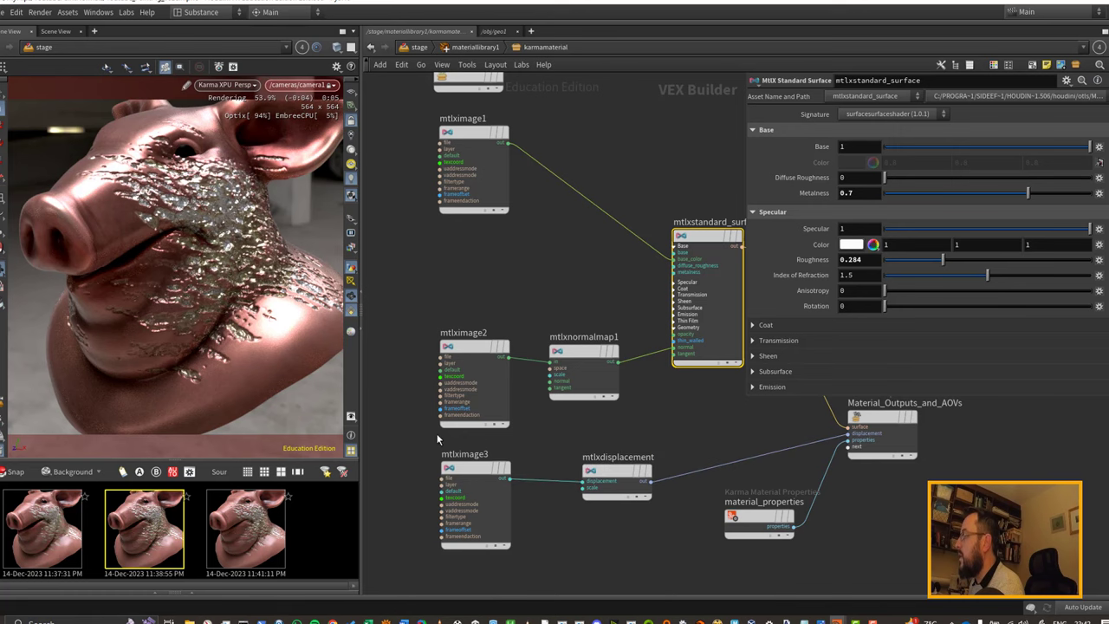
pyautogui.moveTo(473, 417); pyautogui.dragTo(480, 481)
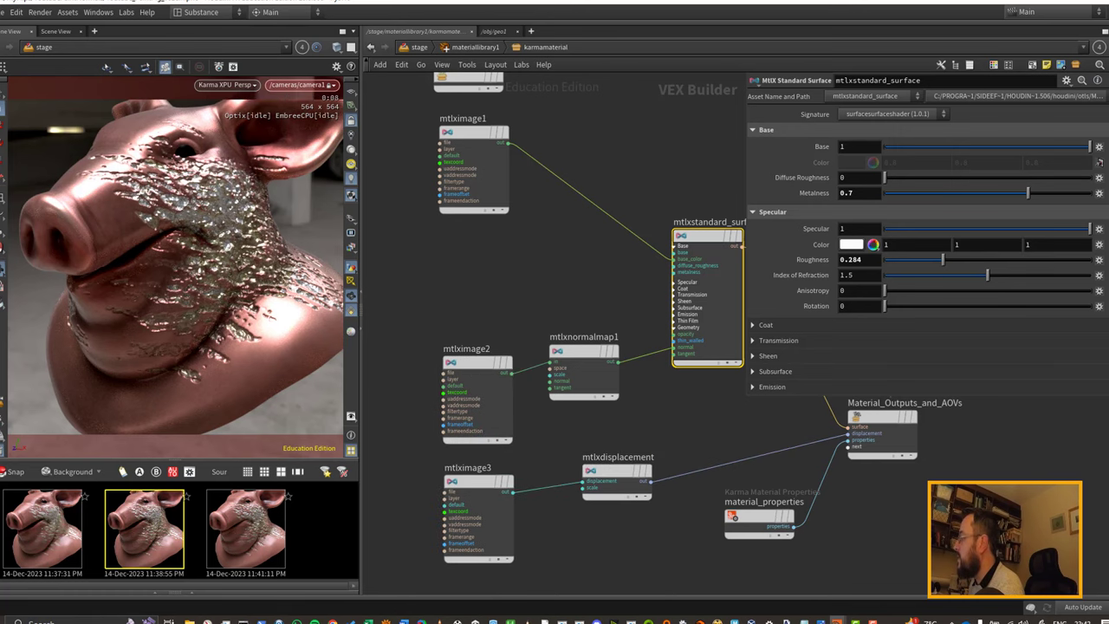
# Step: In cop2net1, space out the delete3 and DSP nodes and duplicate the DSP null beside the original
pyautogui.click(1108, 312)
pyautogui.moveTo(916, 440); pyautogui.dragTo(905, 398, button='middle')
pyautogui.scroll(4, 947, 401)
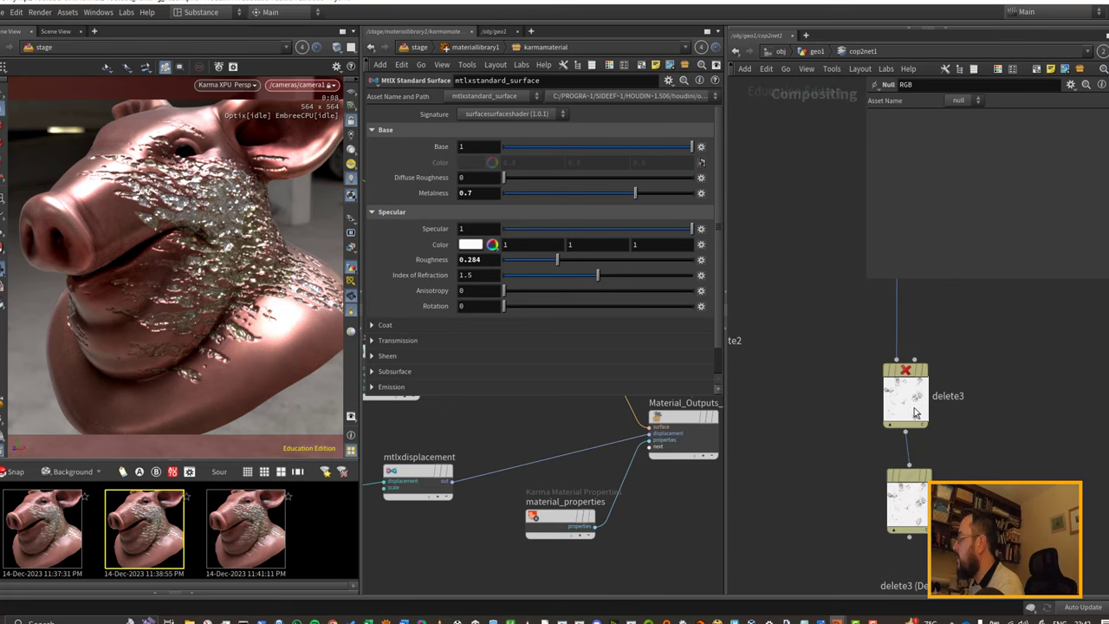
pyautogui.moveTo(913, 413); pyautogui.dragTo(934, 379)
pyautogui.moveTo(909, 492); pyautogui.dragTo(922, 444)
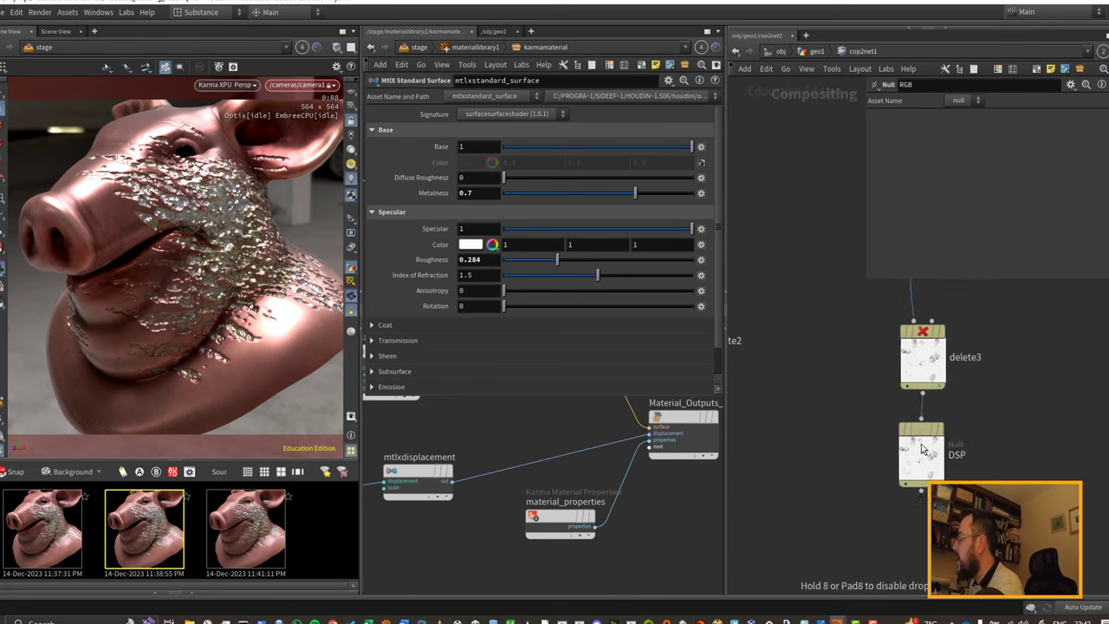
pyautogui.moveTo(927, 354); pyautogui.dragTo(933, 311)
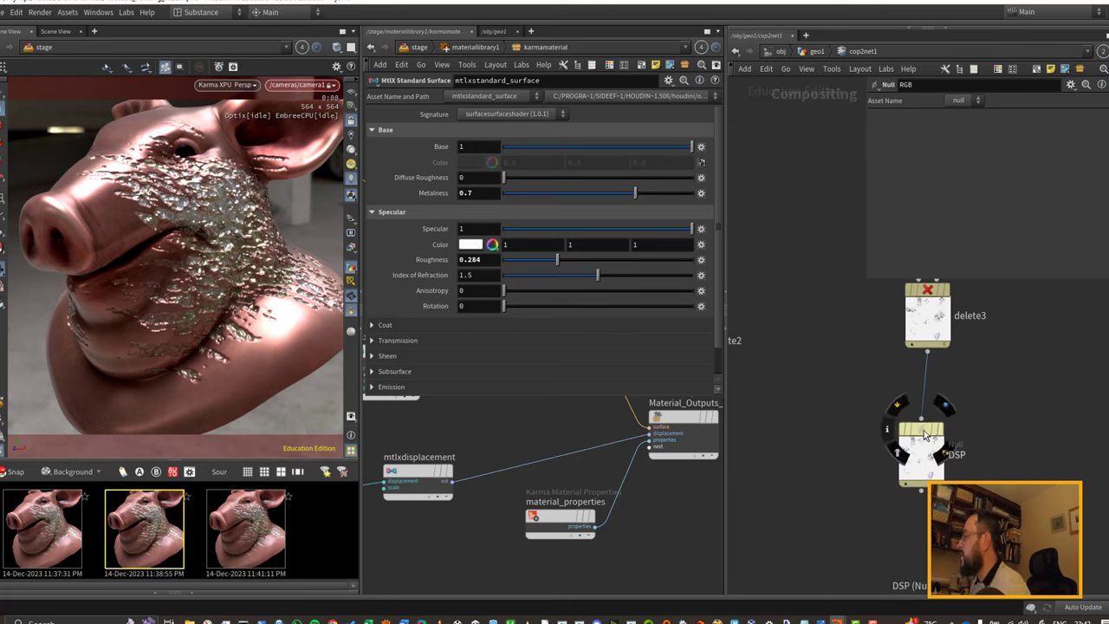
pyautogui.keyDown('alt'); pyautogui.moveTo(917, 431); pyautogui.dragTo(783, 429); pyautogui.keyUp('alt')
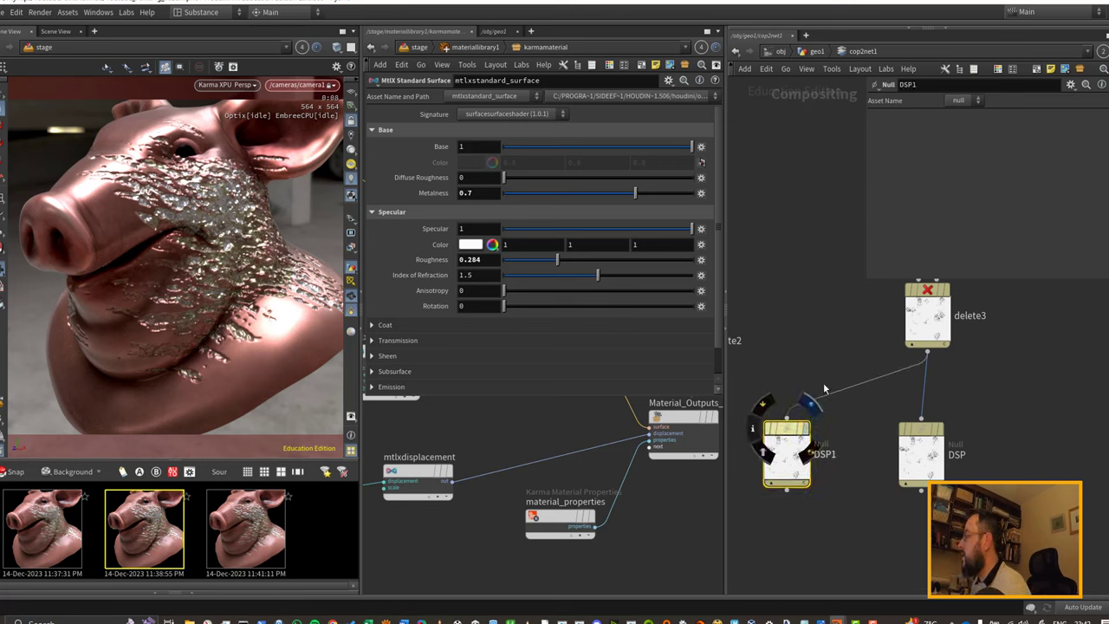
# Step: Insert an Invert node on the wire between delete3 and the duplicated DSP null
pyautogui.moveTo(814, 335); pyautogui.dragTo(824, 407, button='middle')
pyautogui.press('Tab')
pyautogui.write('invert')
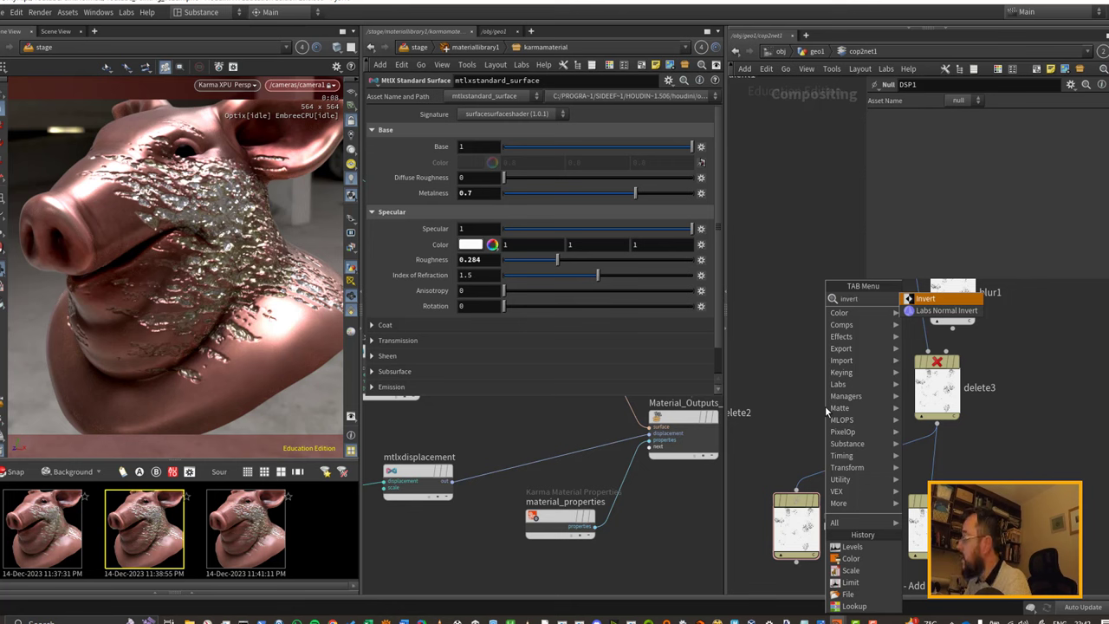
pyautogui.press('Return')
pyautogui.click(843, 463)
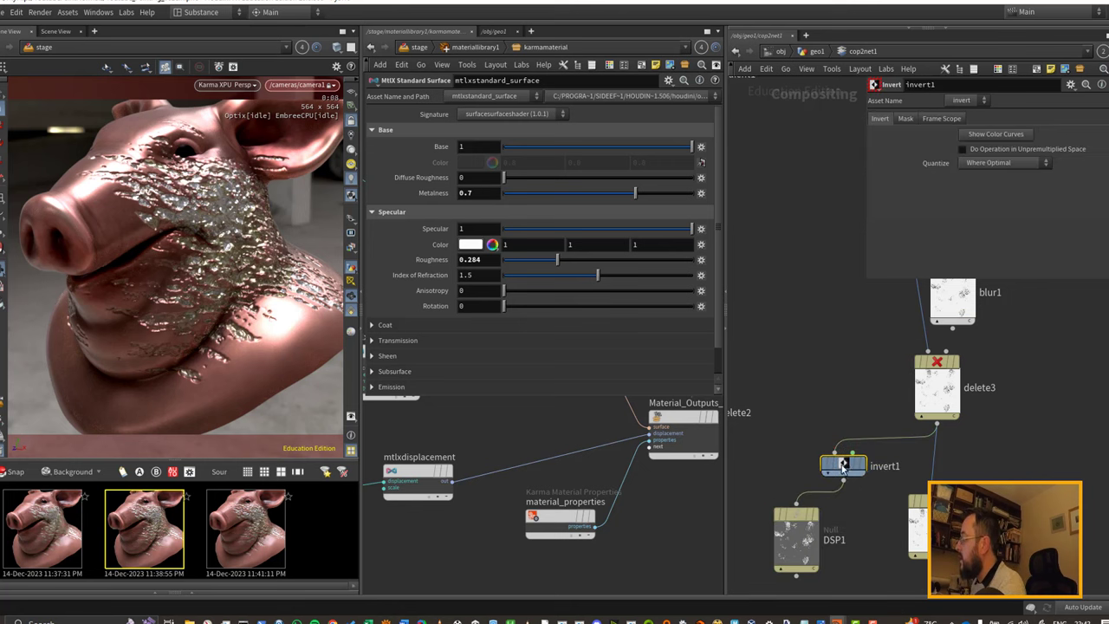
pyautogui.moveTo(842, 464); pyautogui.dragTo(819, 448)
# Step: Rename the null fed by the Invert node as RO
pyautogui.doubleClick(832, 540)
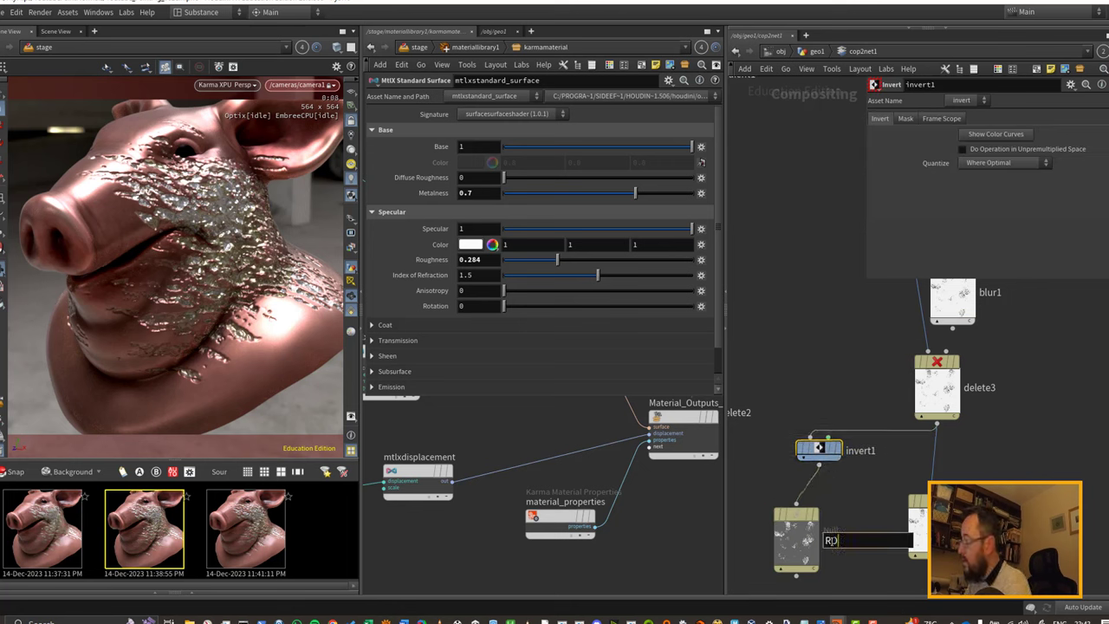
pyautogui.write('RD')
pyautogui.press('Return')
# Step: Duplicate mtlximage2 in the karmamaterial network and place the copy between mtlximage1 and mtlximage2
pyautogui.moveTo(603, 440); pyautogui.dragTo(668, 560, button='middle')
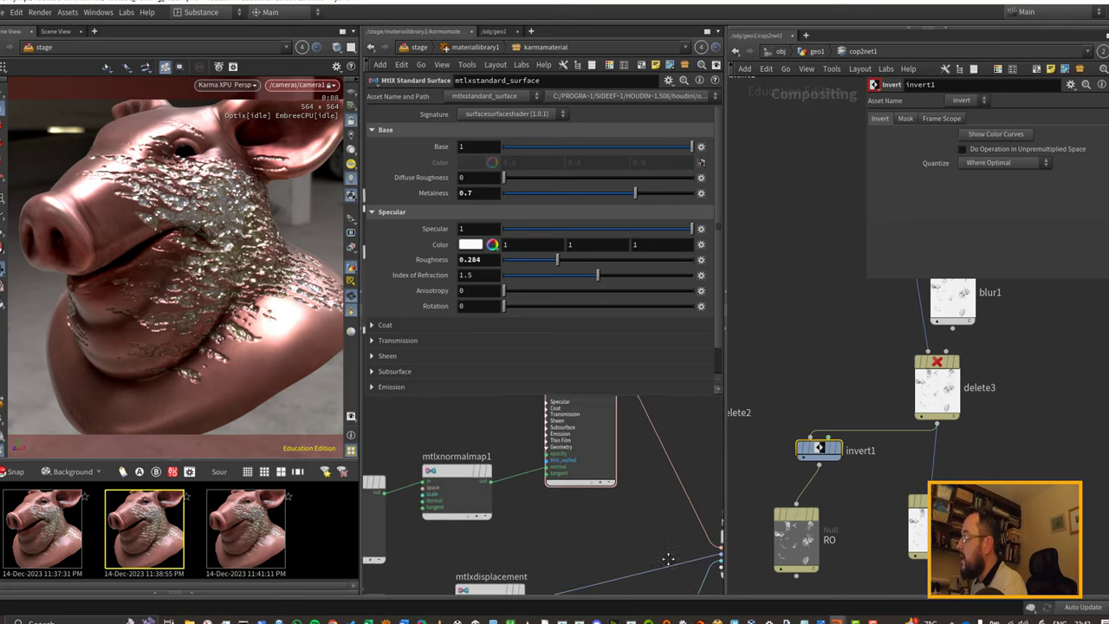
pyautogui.scroll(-3, 558, 518)
pyautogui.moveTo(414, 455); pyautogui.dragTo(508, 450, button='middle')
pyautogui.keyDown('alt'); pyautogui.moveTo(496, 491); pyautogui.dragTo(497, 429); pyautogui.keyUp('alt')
pyautogui.moveTo(558, 437); pyautogui.dragTo(560, 503, button='middle')
pyautogui.scroll(3, 528, 501)
pyautogui.moveTo(516, 496); pyautogui.dragTo(506, 473)
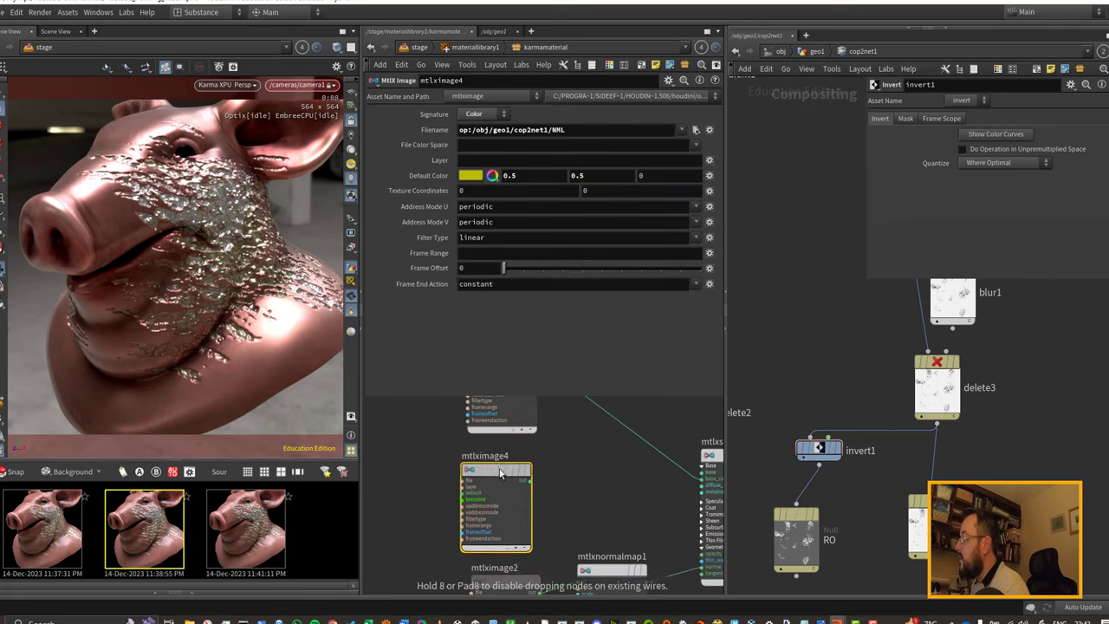
# Step: Set mtlximage4's Filename to op:/obj/geo1/cop2net1/RO and move the node away from the surface shader
pyautogui.click(587, 131)
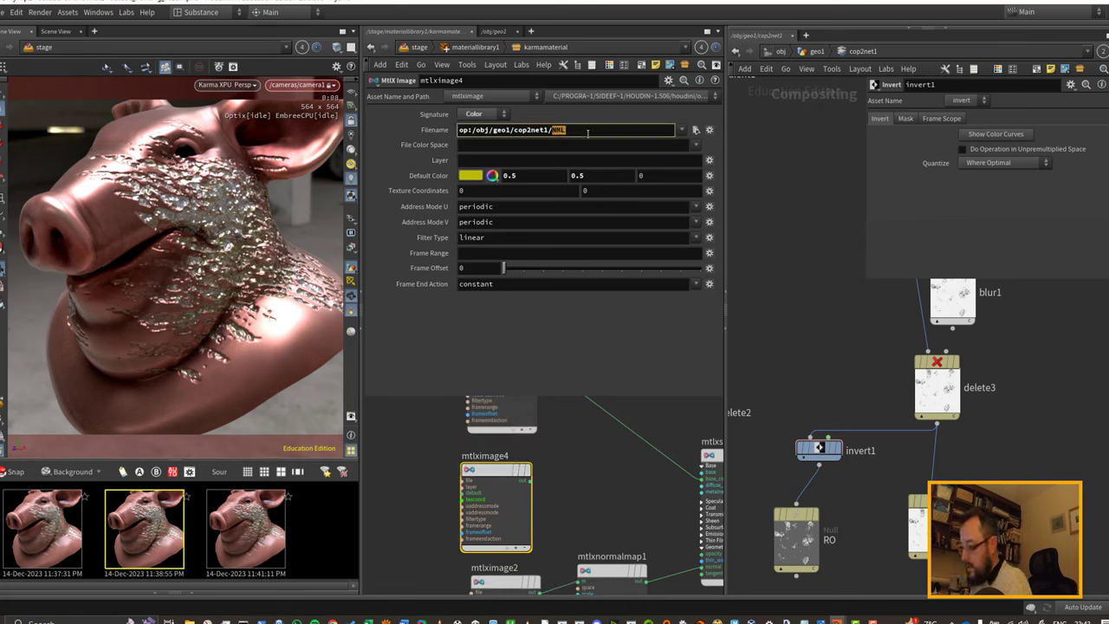
pyautogui.write('RO')
pyautogui.press('Return')
pyautogui.moveTo(495, 507); pyautogui.dragTo(423, 505)
# Step: Add a MtlX Remap node and connect mtlximage4's output to its in input
pyautogui.press('Tab')
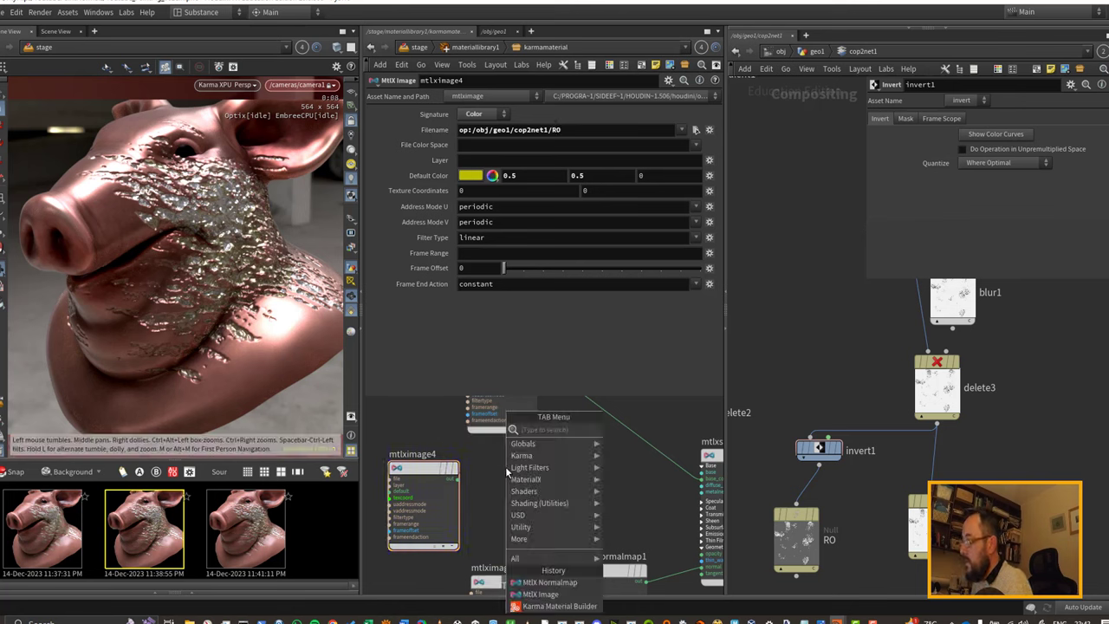
pyautogui.write('remap')
pyautogui.press('Return')
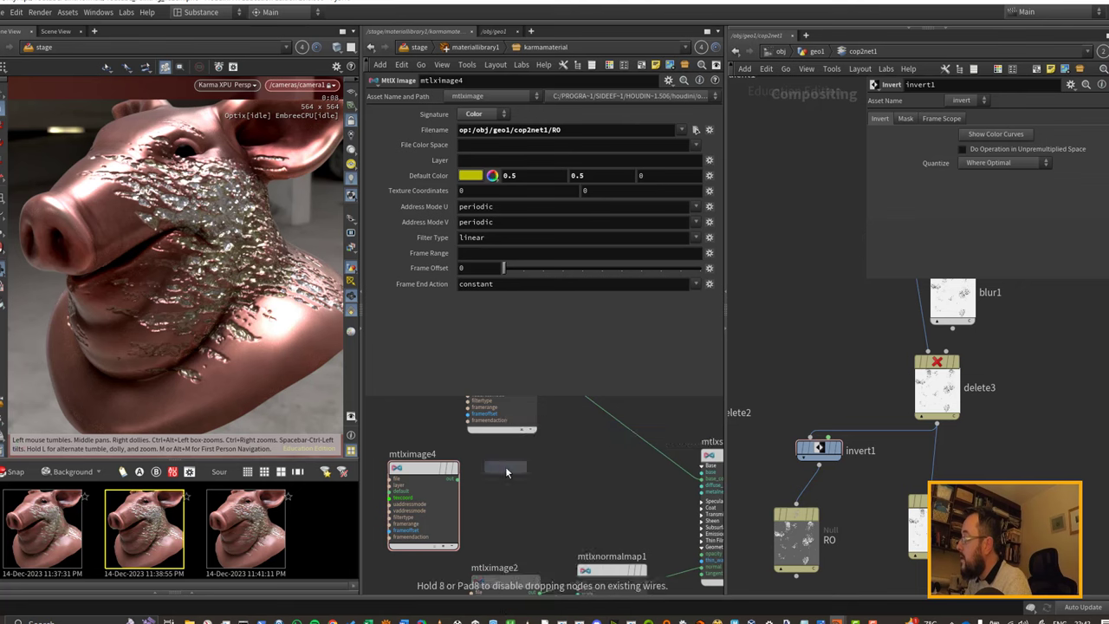
pyautogui.click(505, 472)
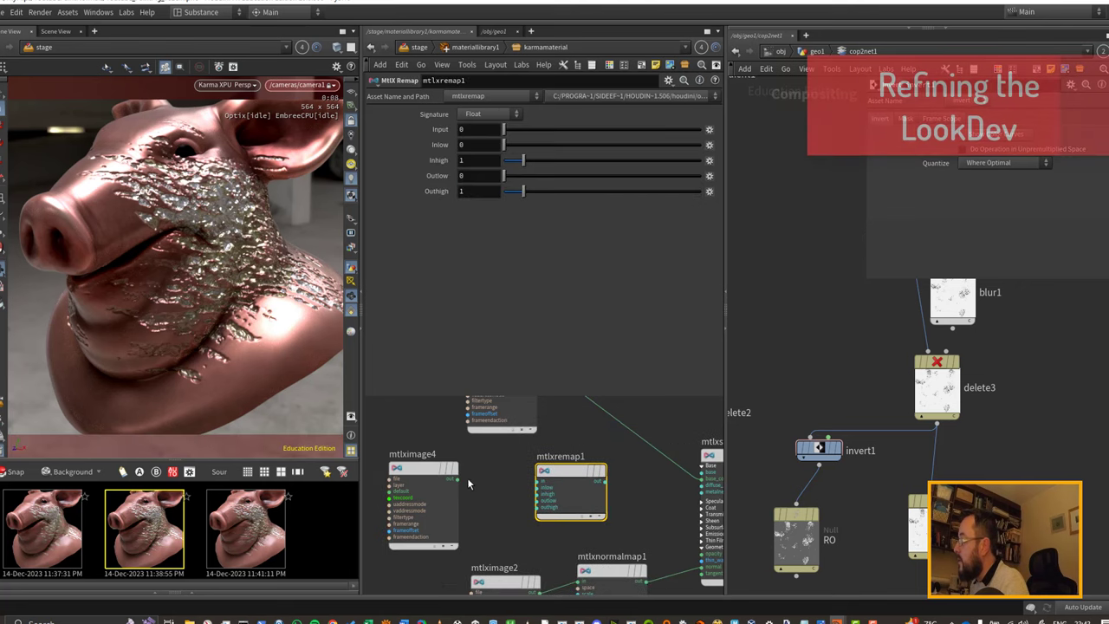
pyautogui.moveTo(458, 479); pyautogui.dragTo(537, 481)
# Step: Widen the network pane, expand the Specular inputs of mtlxstandard_surface and connect mtlxremap1's output to specular_roughness
pyautogui.moveTo(668, 491); pyautogui.dragTo(603, 447, button='middle')
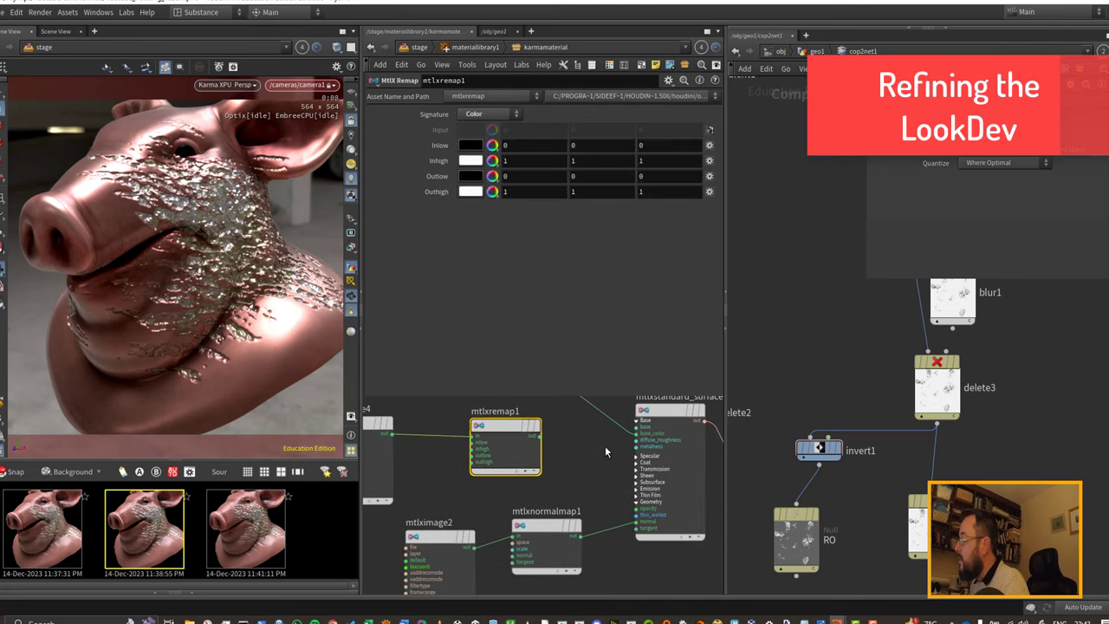
pyautogui.click(727, 334)
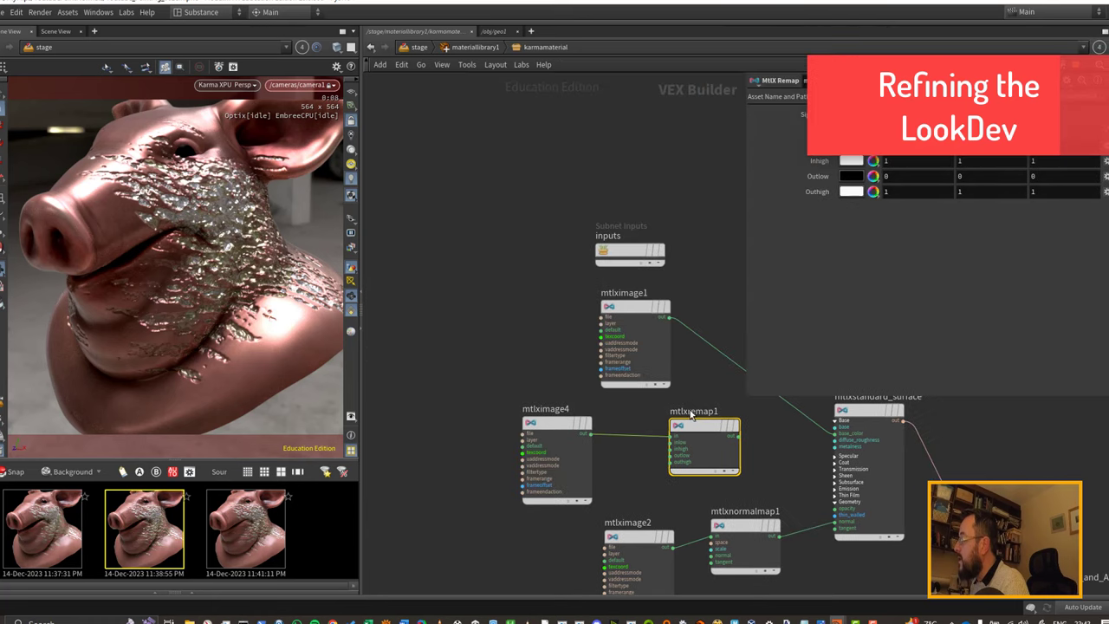
pyautogui.moveTo(665, 391); pyautogui.dragTo(486, 374, button='middle')
pyautogui.scroll(3, 556, 421)
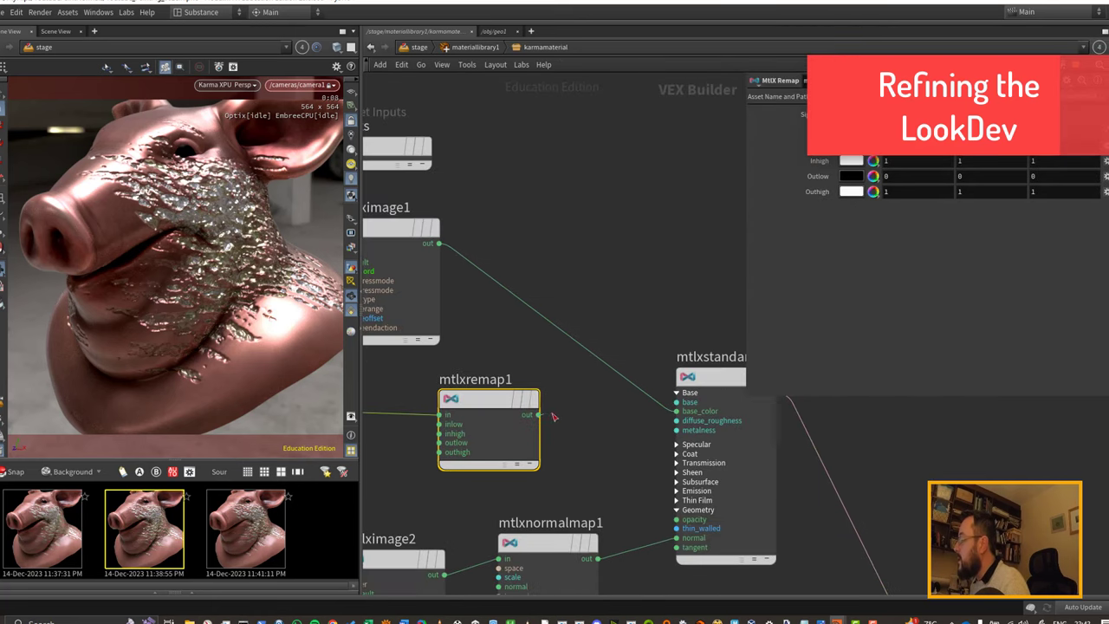
pyautogui.click(538, 416)
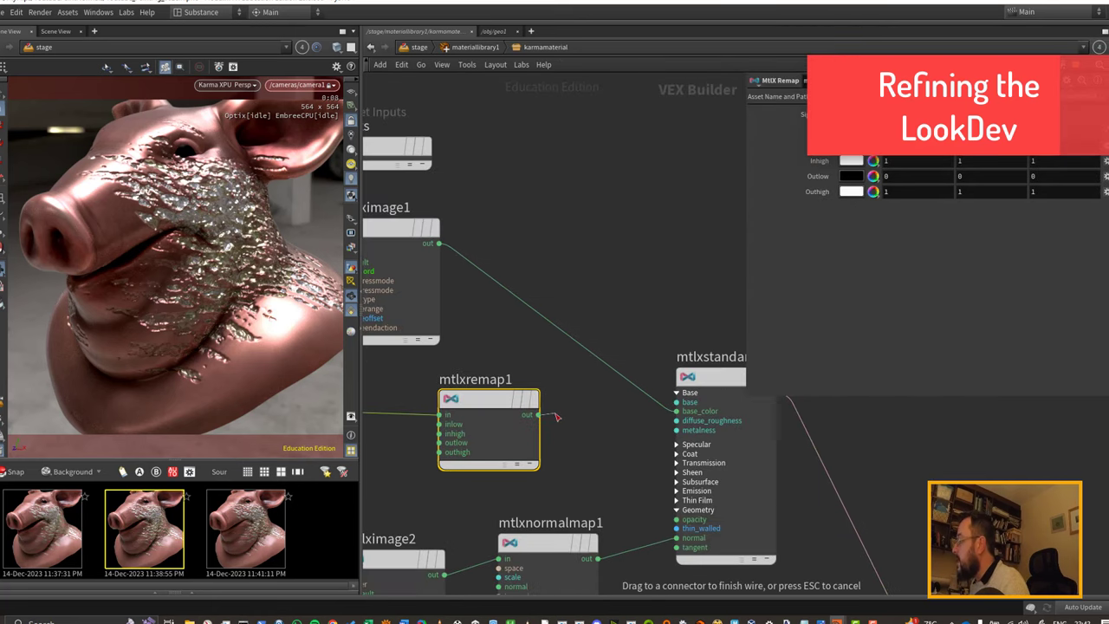
pyautogui.click(677, 445)
pyautogui.click(675, 472)
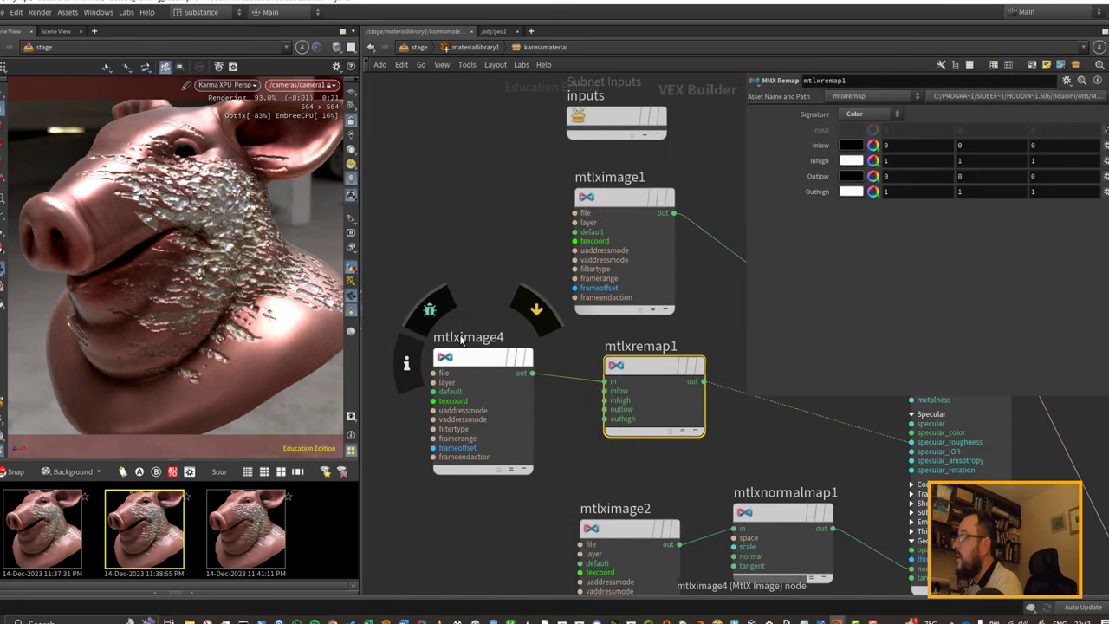
# Step: Duplicate mtlxremap1 and insert the copy between mtlximage3 and mtlxdisplacement
pyautogui.moveTo(665, 392); pyautogui.dragTo(582, 377, button='middle')
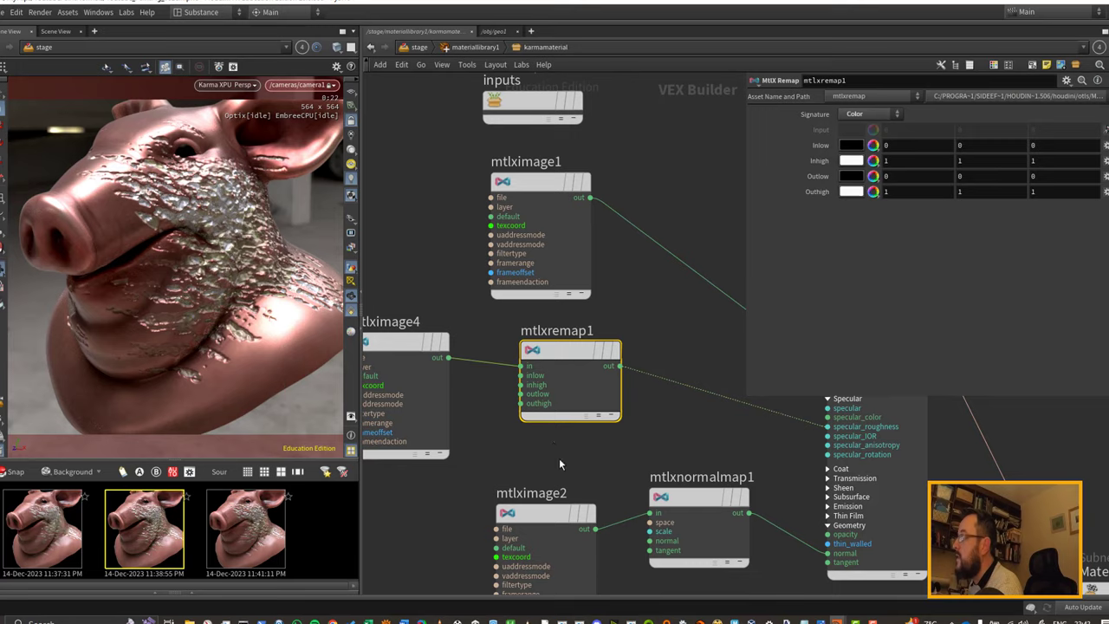
pyautogui.moveTo(559, 460); pyautogui.dragTo(543, 324, button='middle')
pyautogui.scroll(-3, 543, 324)
pyautogui.moveTo(535, 459); pyautogui.dragTo(446, 446)
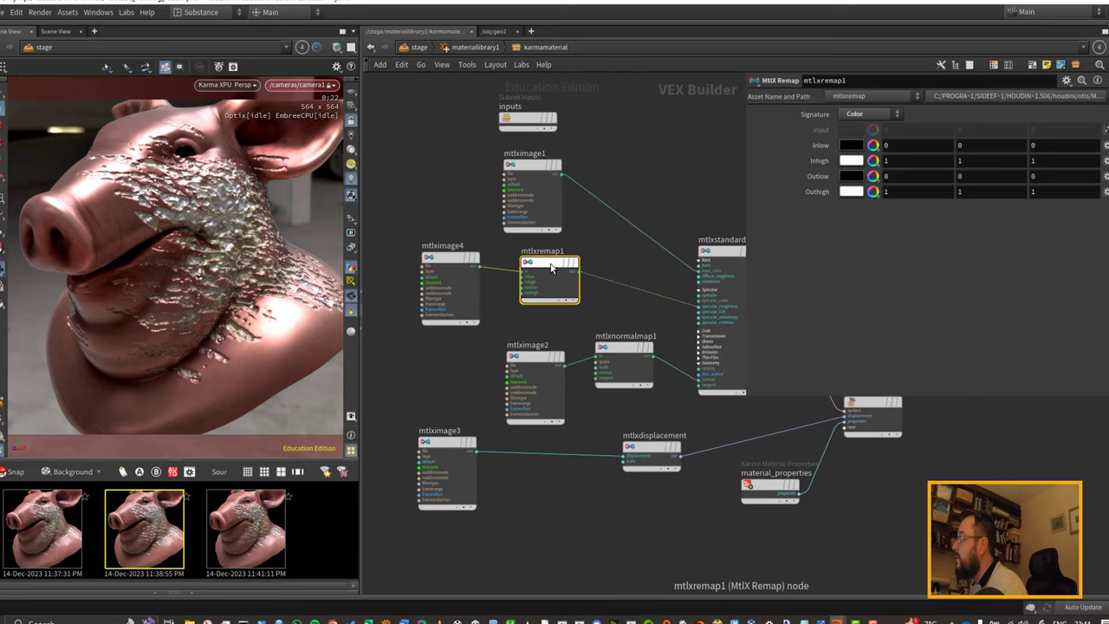
pyautogui.keyDown('alt'); pyautogui.moveTo(550, 269); pyautogui.dragTo(548, 451); pyautogui.keyUp('alt')
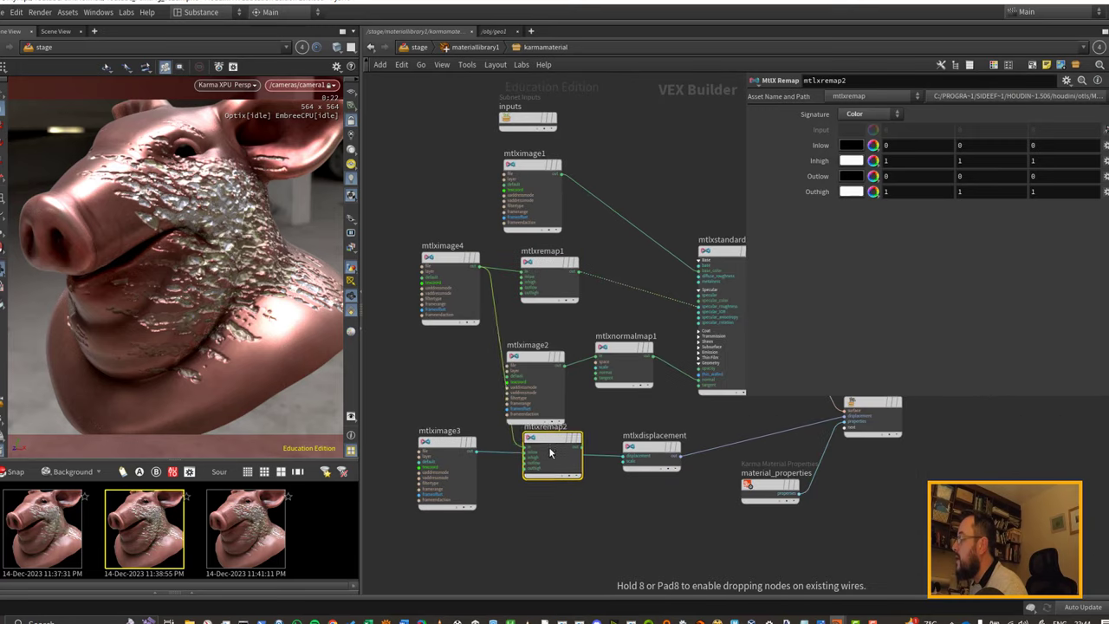
pyautogui.scroll(3, 494, 462)
pyautogui.moveTo(463, 446); pyautogui.dragTo(549, 453)
pyautogui.moveTo(549, 453); pyautogui.dragTo(544, 451)
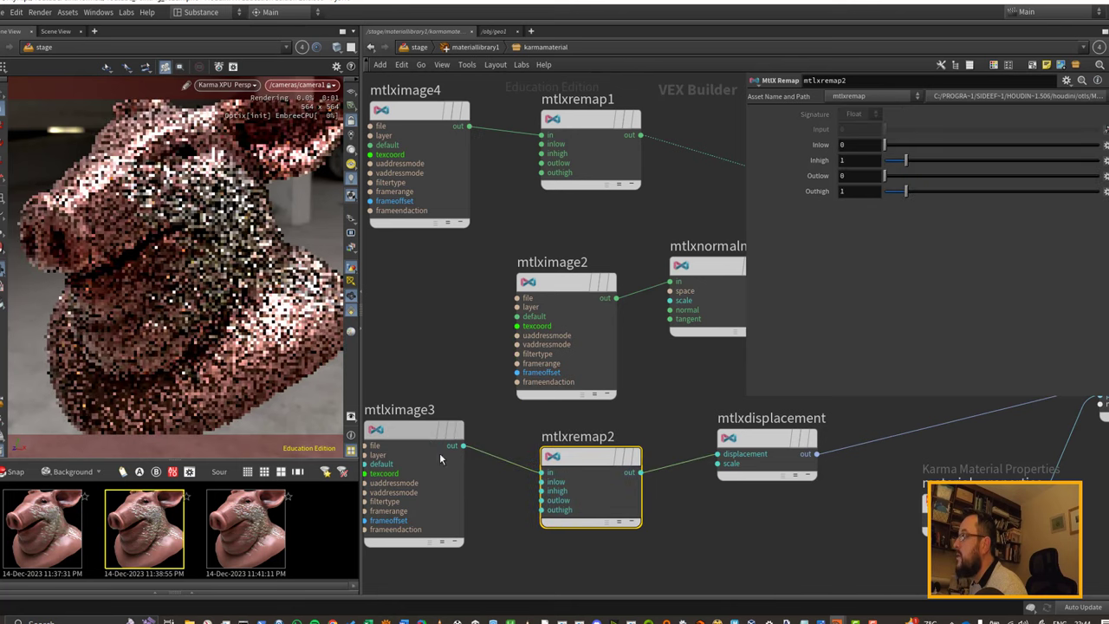
# Step: Reposition mtlximage3 and mtlximage2 to tidy the material network layout
pyautogui.moveTo(440, 459); pyautogui.dragTo(460, 498)
pyautogui.moveTo(550, 291); pyautogui.dragTo(537, 275)
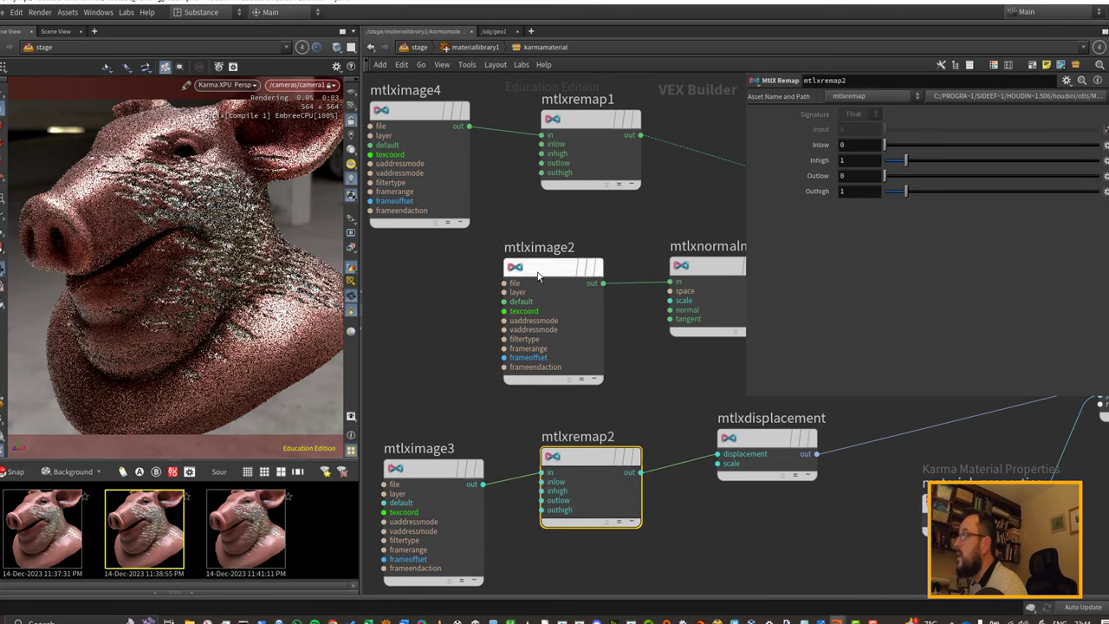
pyautogui.scroll(-5, 485, 313)
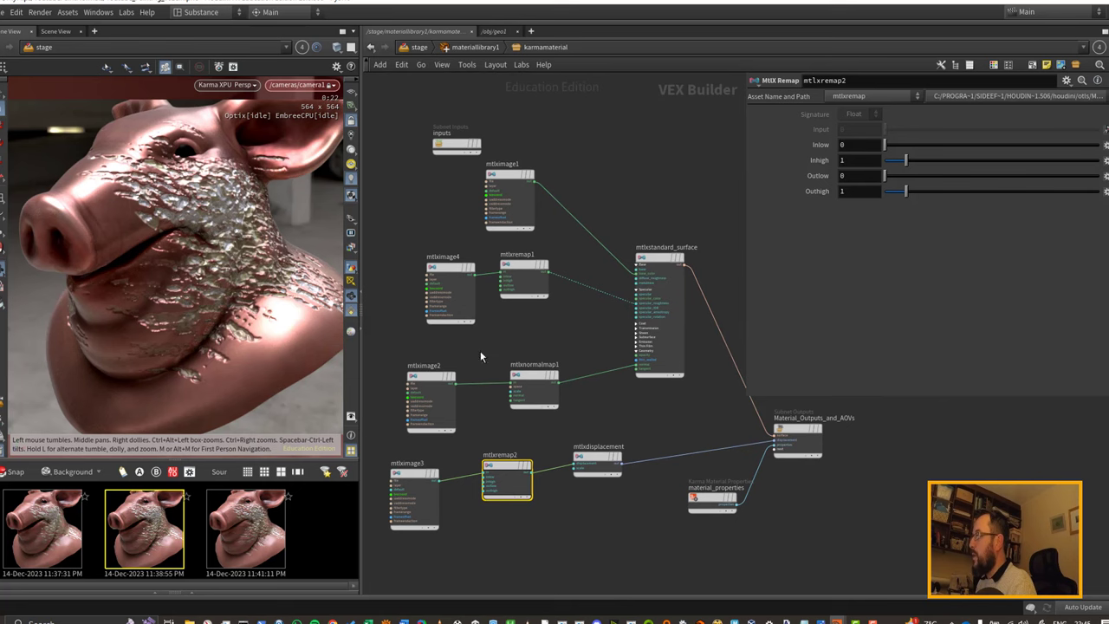
# Step: Duplicate mtlxremap1 with its mtlximage4 input and connect the copy's output to the emission input of mtlxstandard_surface
pyautogui.moveTo(512, 272); pyautogui.dragTo(524, 324)
pyautogui.scroll(6, 485, 329)
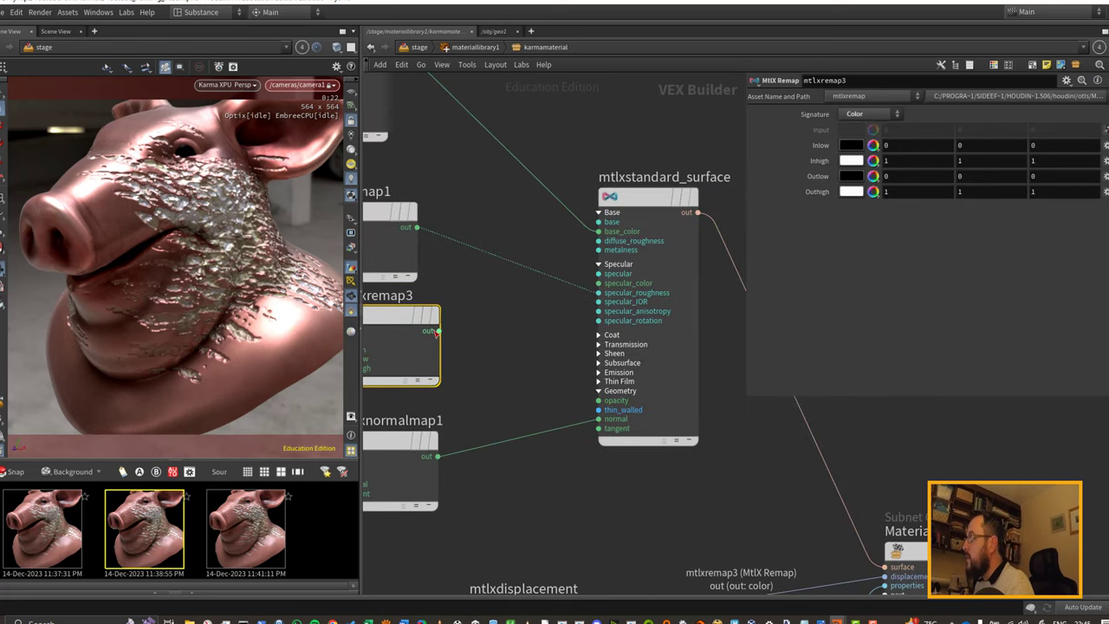
pyautogui.moveTo(440, 331); pyautogui.dragTo(578, 375)
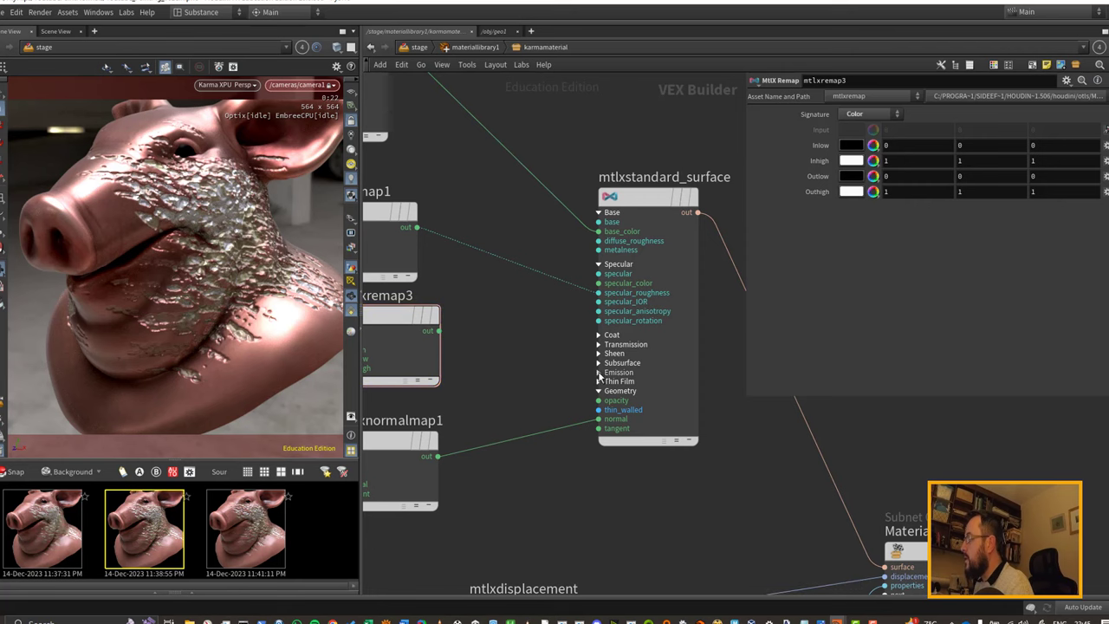
pyautogui.click(598, 373)
pyautogui.moveTo(440, 332); pyautogui.dragTo(598, 381)
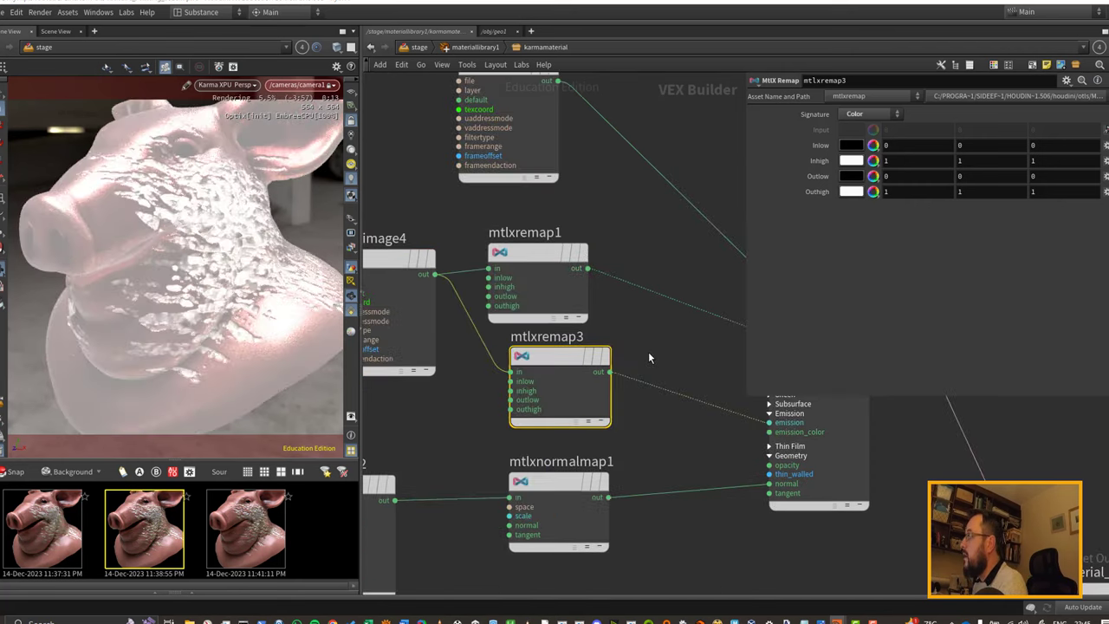
# Step: Set the signature of mtlximage4 to Float
pyautogui.moveTo(648, 354); pyautogui.dragTo(614, 368, button='middle')
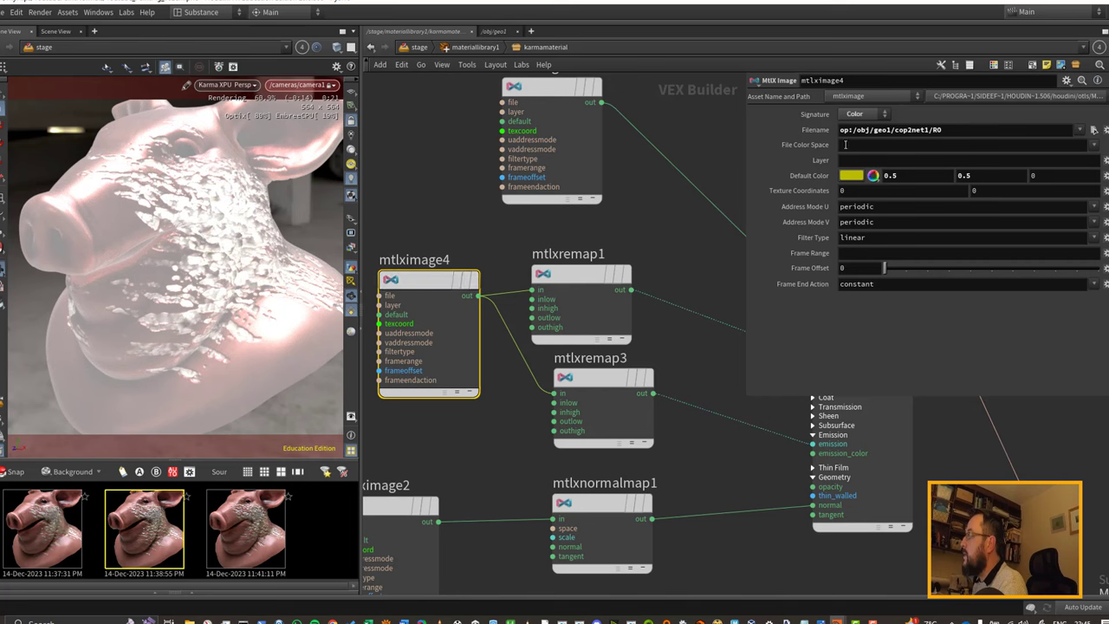
pyautogui.click(869, 115)
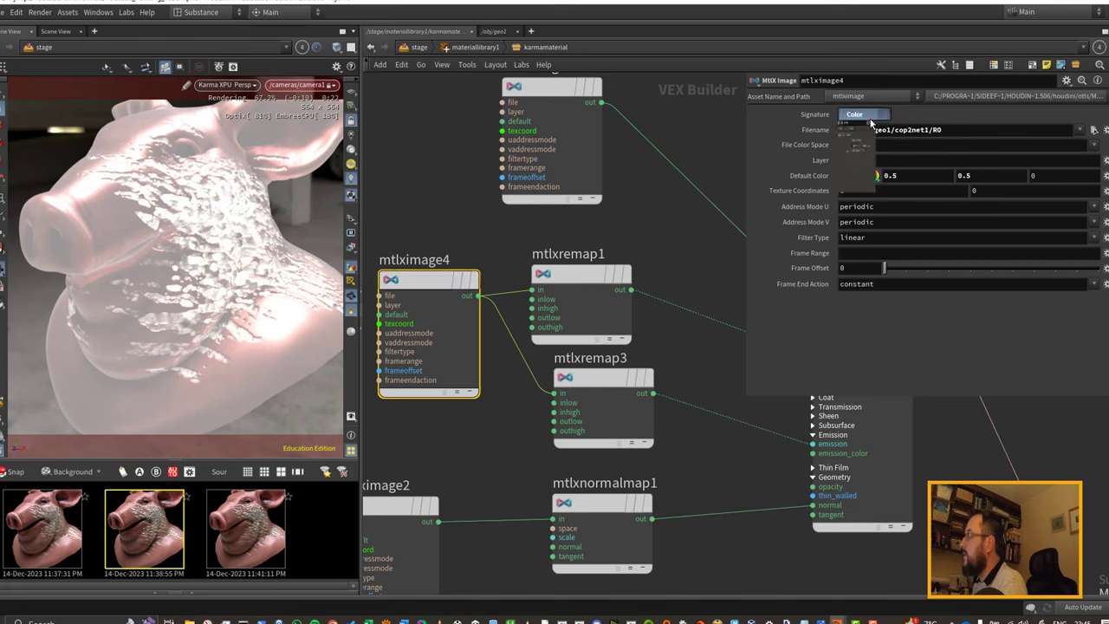
pyautogui.click(869, 127)
# Step: Set Outlow to -0.5 and Outhigh to 0.5 on mtlxremap3 to reduce the emission
pyautogui.click(604, 374)
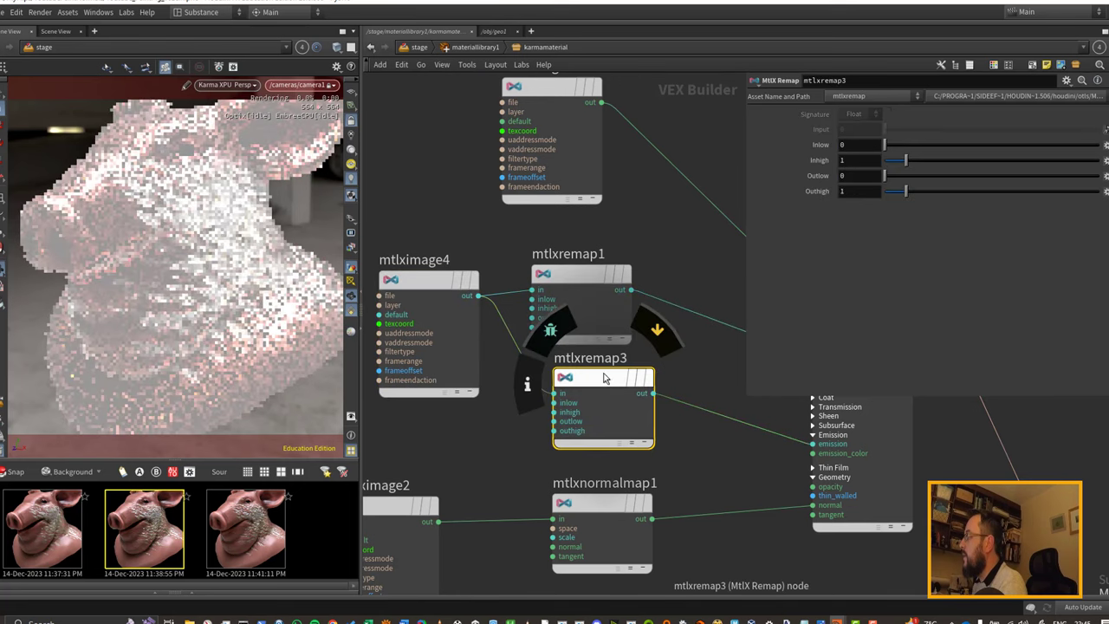
pyautogui.press('p')
pyautogui.press('p')
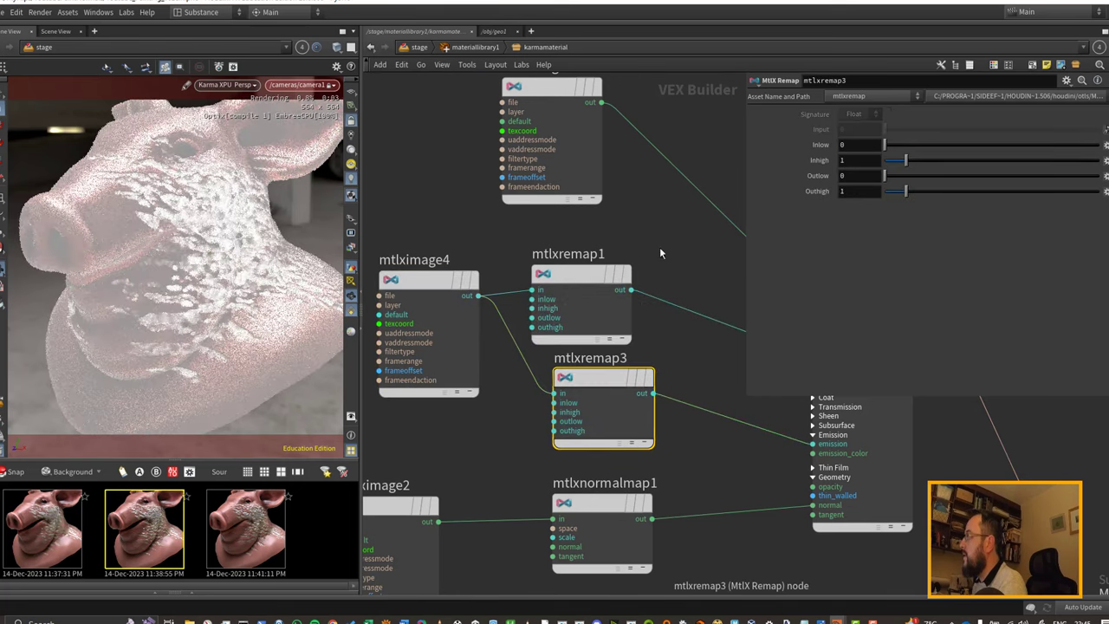
pyautogui.moveTo(853, 176); pyautogui.dragTo(822, 176, button='middle')
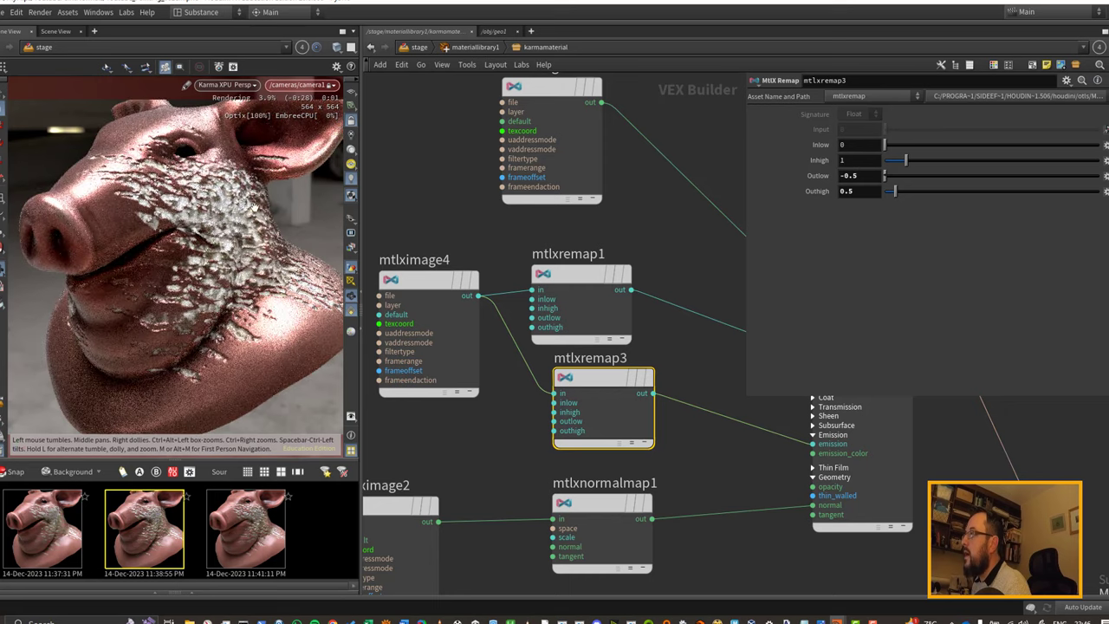
pyautogui.moveTo(254, 208); pyautogui.dragTo(261, 251)
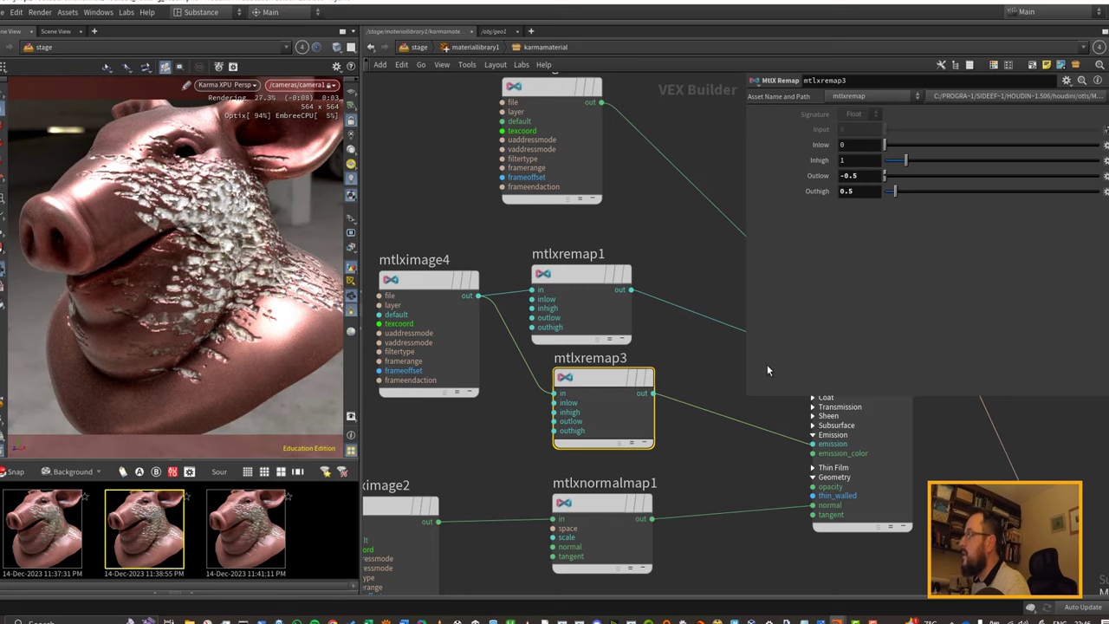
# Step: Set the emission color of mtlxstandard_surface to pure red (1, 0, 0)
pyautogui.moveTo(646, 379); pyautogui.dragTo(504, 373, button='middle')
pyautogui.click(717, 258)
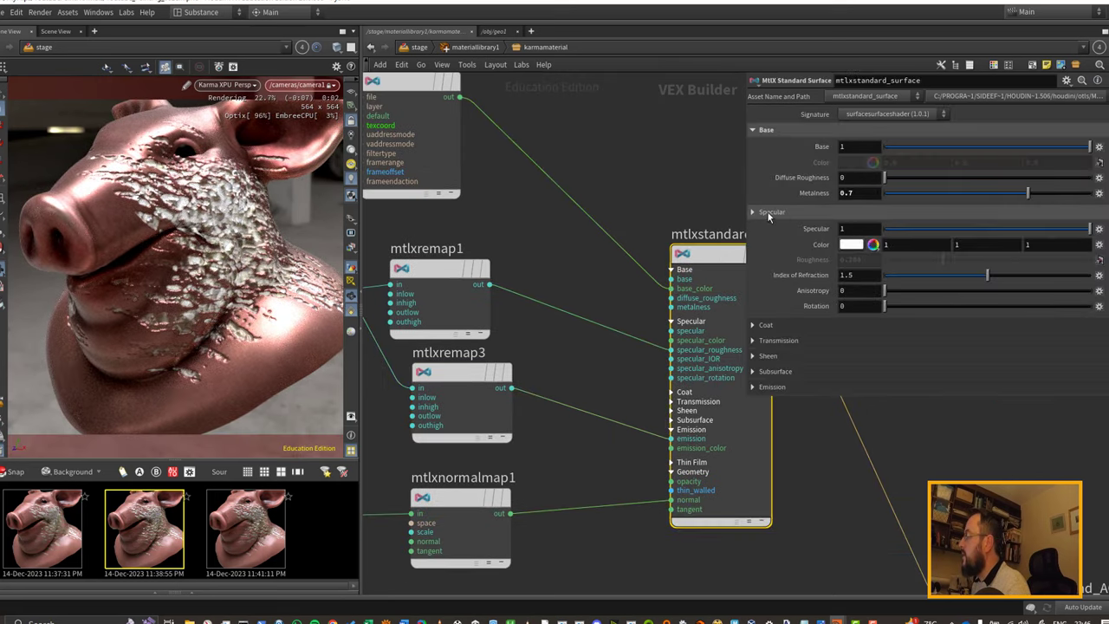
pyautogui.click(768, 212)
pyautogui.click(772, 289)
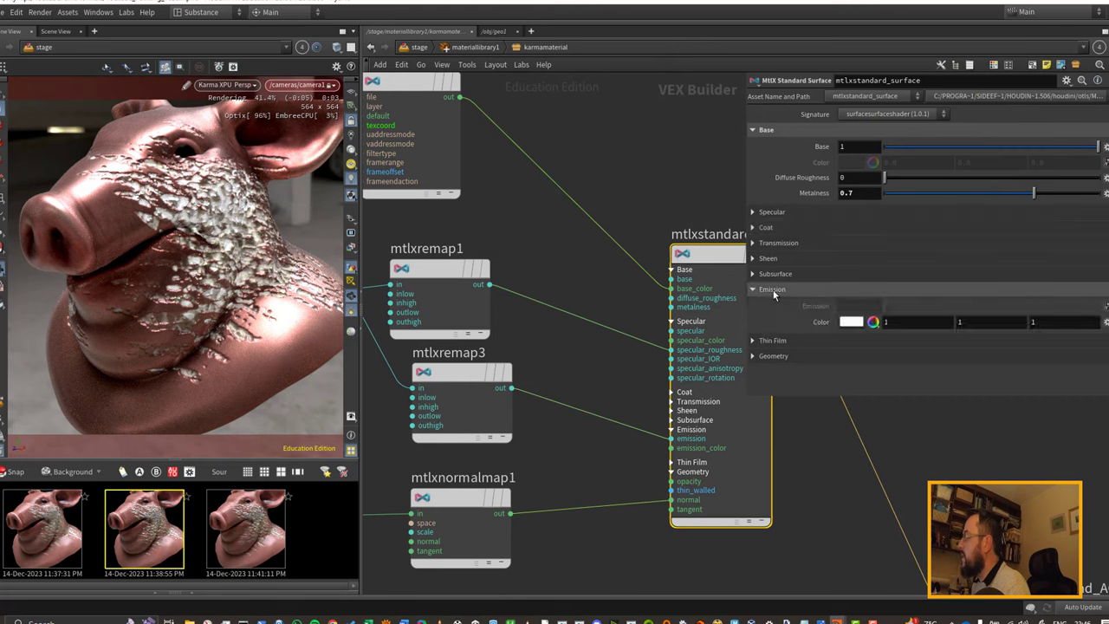
pyautogui.click(850, 321)
pyautogui.click(806, 110)
pyautogui.click(805, 93)
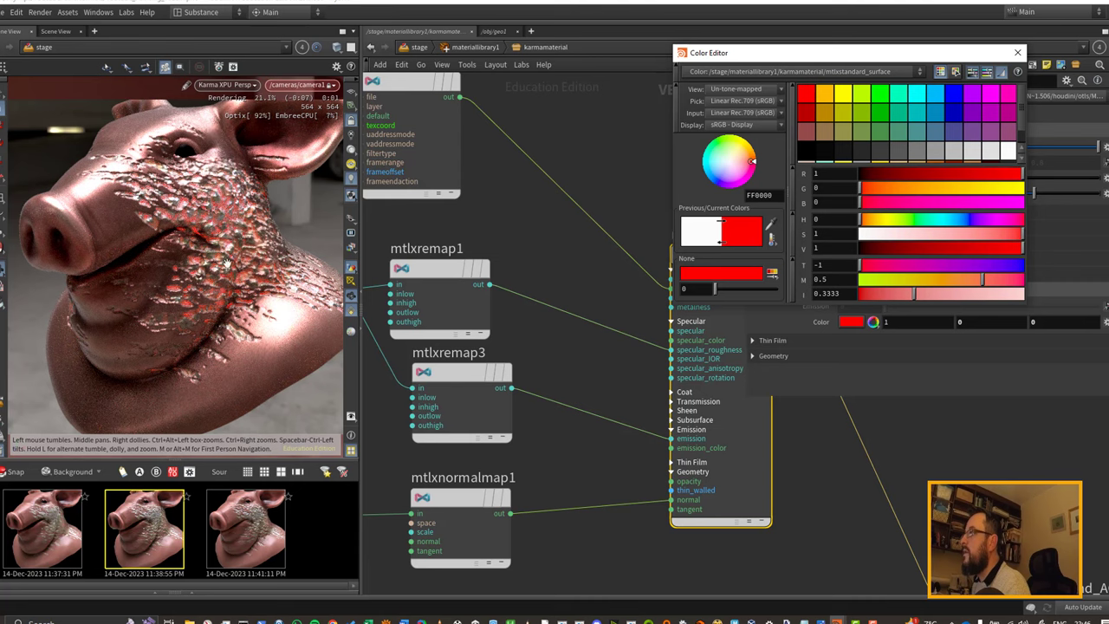
pyautogui.click(1019, 54)
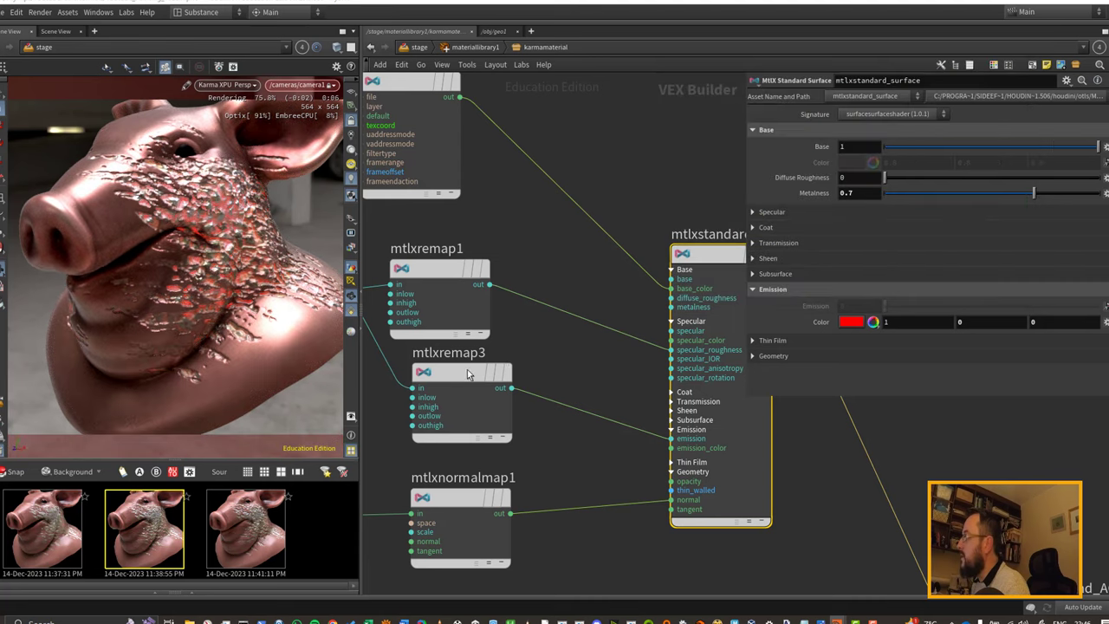
# Step: Set Metalness to 0.591 and Sheen to 0.9 on mtlxstandard_surface
pyautogui.click(467, 371)
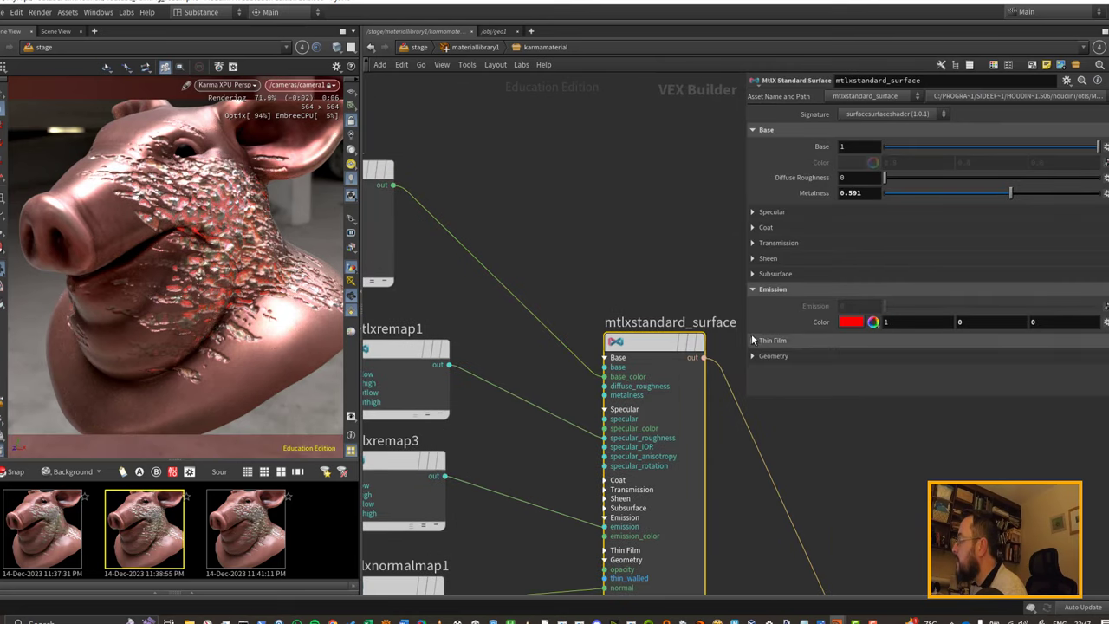
pyautogui.click(752, 288)
pyautogui.click(753, 258)
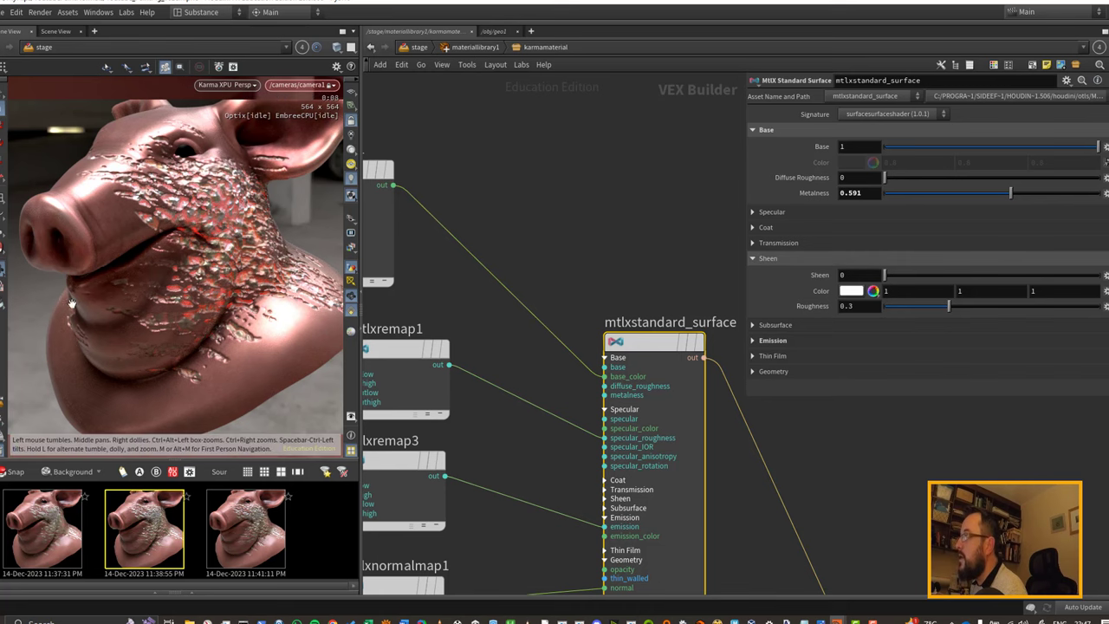
pyautogui.moveTo(1045, 279); pyautogui.dragTo(1076, 275)
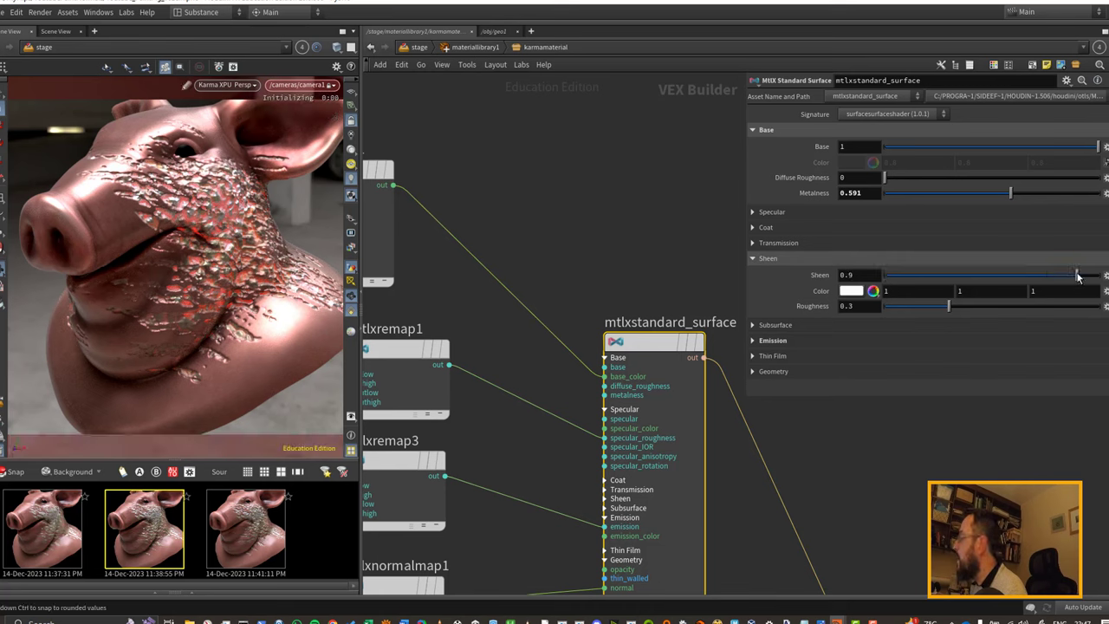
# Step: Set the sheen color of mtlxstandard_surface to dark cyan (0, 0.5, 0.5)
pyautogui.click(849, 291)
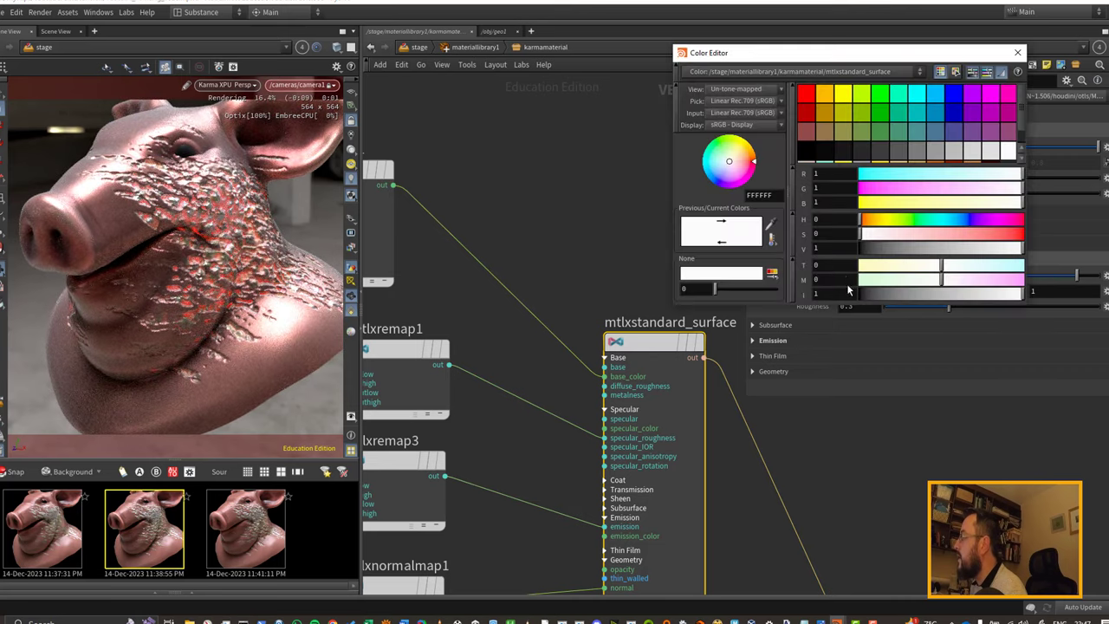
pyautogui.click(922, 130)
pyautogui.click(917, 111)
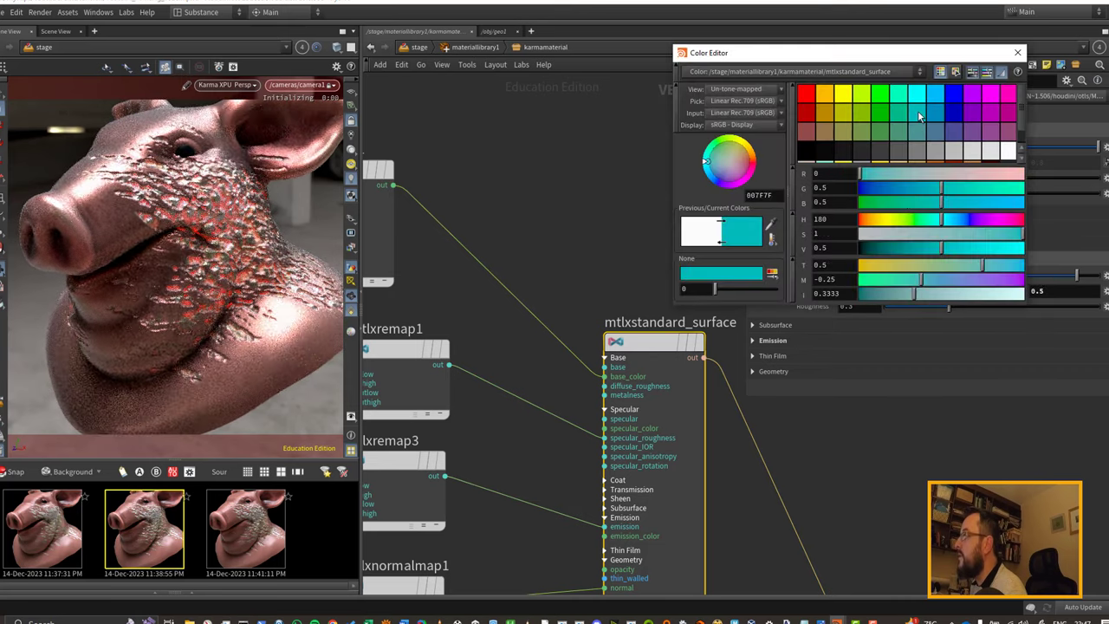
pyautogui.click(1017, 53)
pyautogui.click(523, 222)
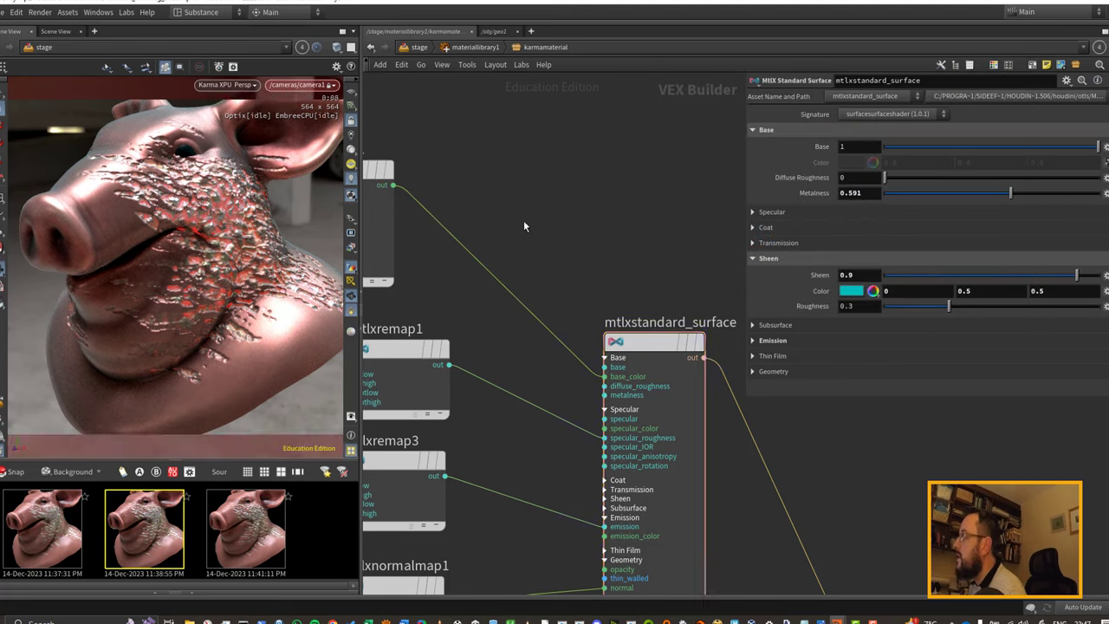
# Step: Return to the stage network and set the intensity of domelight1 to 0.5
pyautogui.click(423, 47)
pyautogui.click(552, 487)
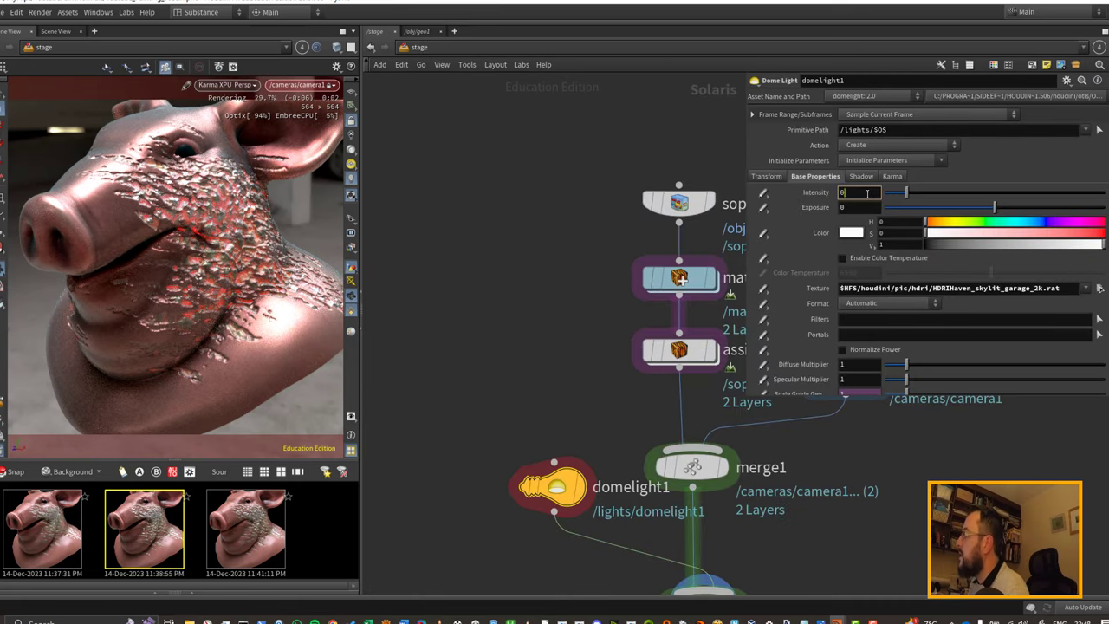
pyautogui.click(867, 194)
pyautogui.write('0.5')
pyautogui.press('Return')
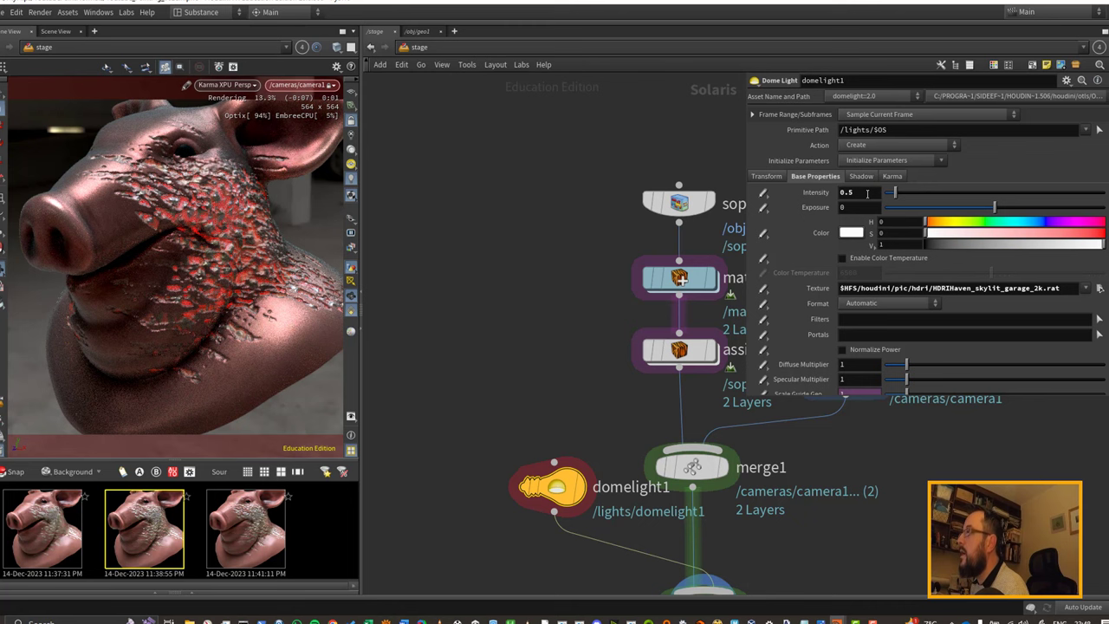
# Step: Duplicate camera1 with its connection to merge1 and name the copy roaming
pyautogui.moveTo(535, 354); pyautogui.dragTo(390, 327, button='middle')
pyautogui.moveTo(186, 253)
pyautogui.keyDown('alt'); pyautogui.mouseDown()
pyautogui.moveTo(159, 250)
pyautogui.moveTo(198, 252)
pyautogui.mouseUp(); pyautogui.keyUp('alt')
pyautogui.moveTo(409, 350); pyautogui.dragTo(388, 345, button='middle')
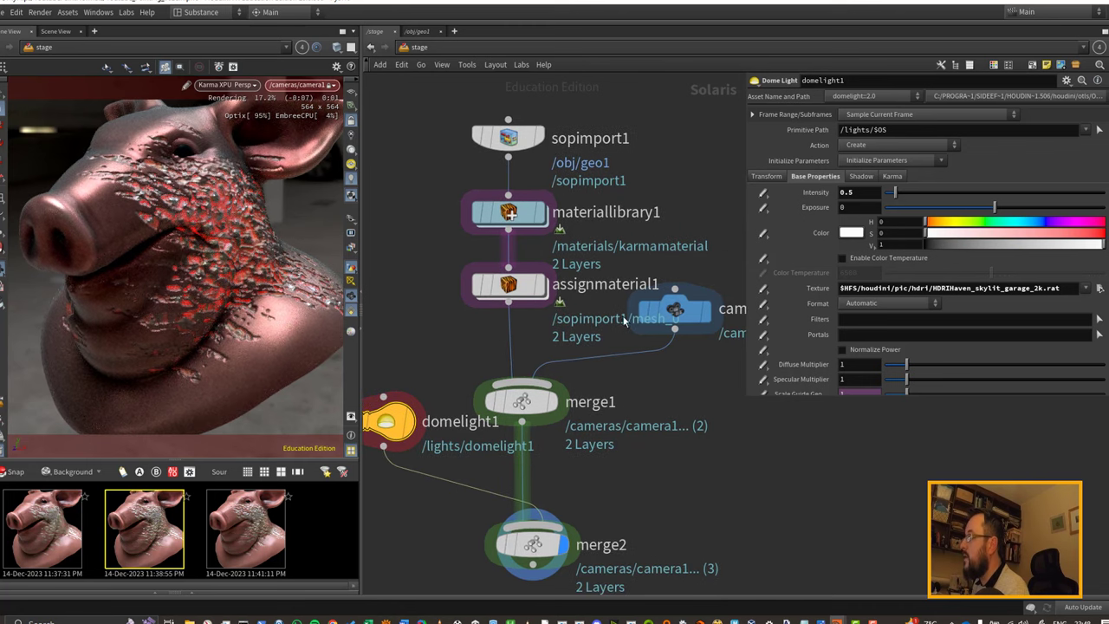
pyautogui.keyDown('alt'); pyautogui.moveTo(653, 280); pyautogui.dragTo(705, 346); pyautogui.keyUp('alt')
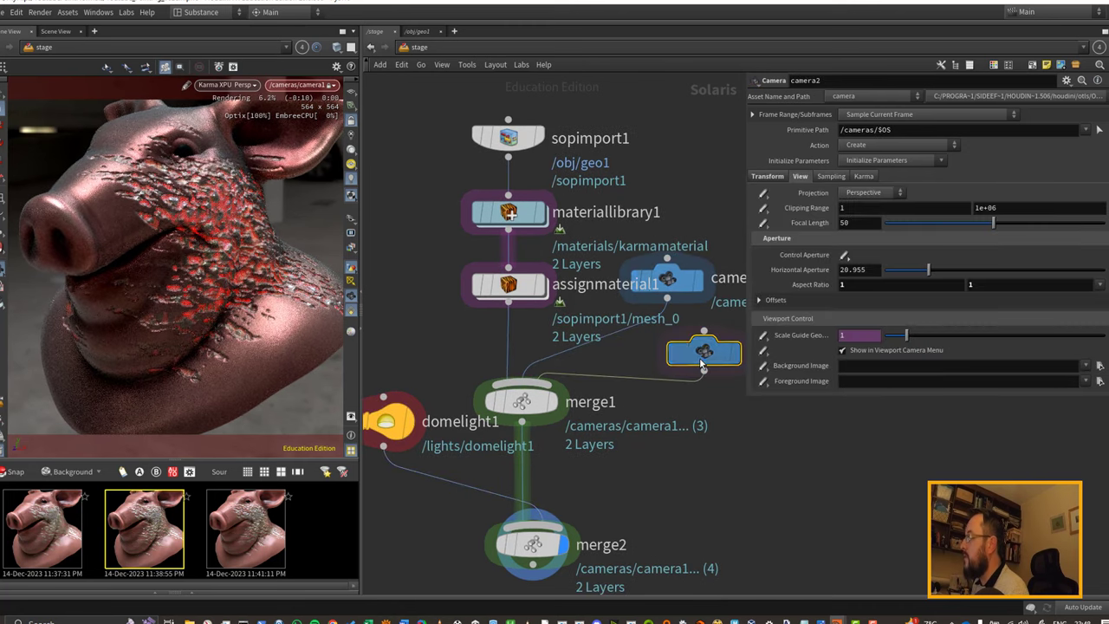
pyautogui.moveTo(643, 314); pyautogui.dragTo(510, 323, button='middle')
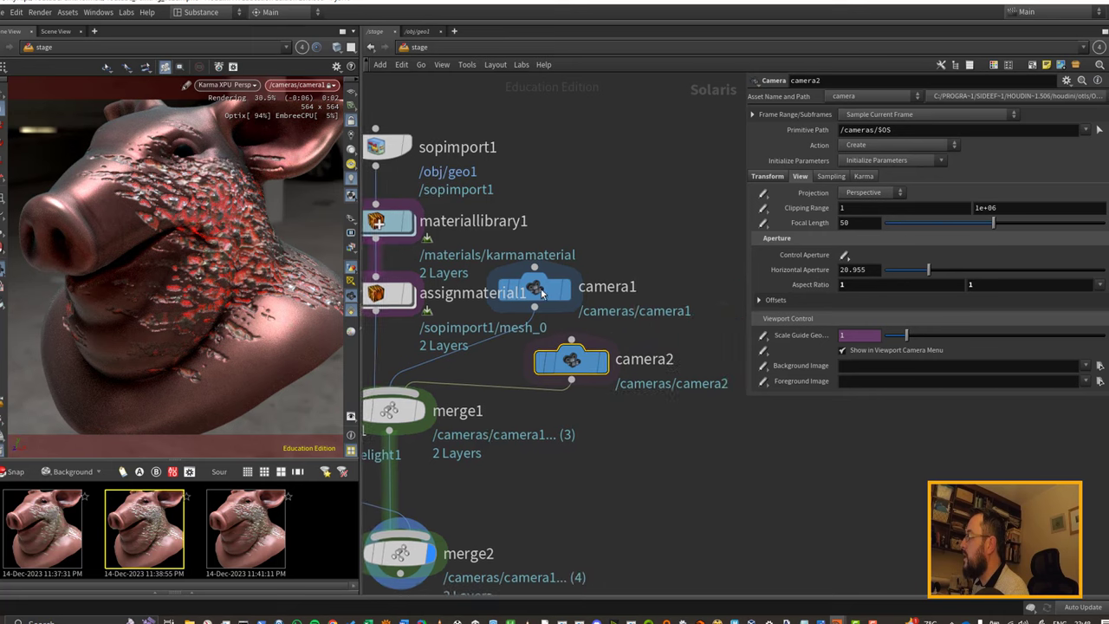
pyautogui.doubleClick(643, 360)
pyautogui.write('roaming')
pyautogui.press('Return')
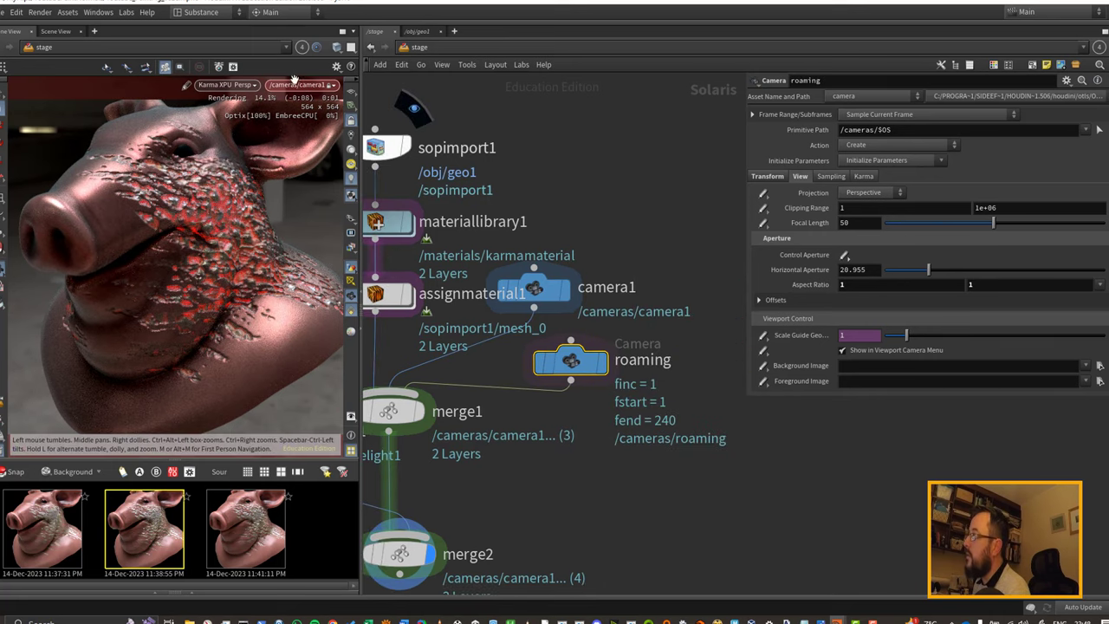
# Step: Look through the roaming camera at a close-up of the pig's cheek and capture a render snapshot
pyautogui.click(303, 85)
pyautogui.click(301, 110)
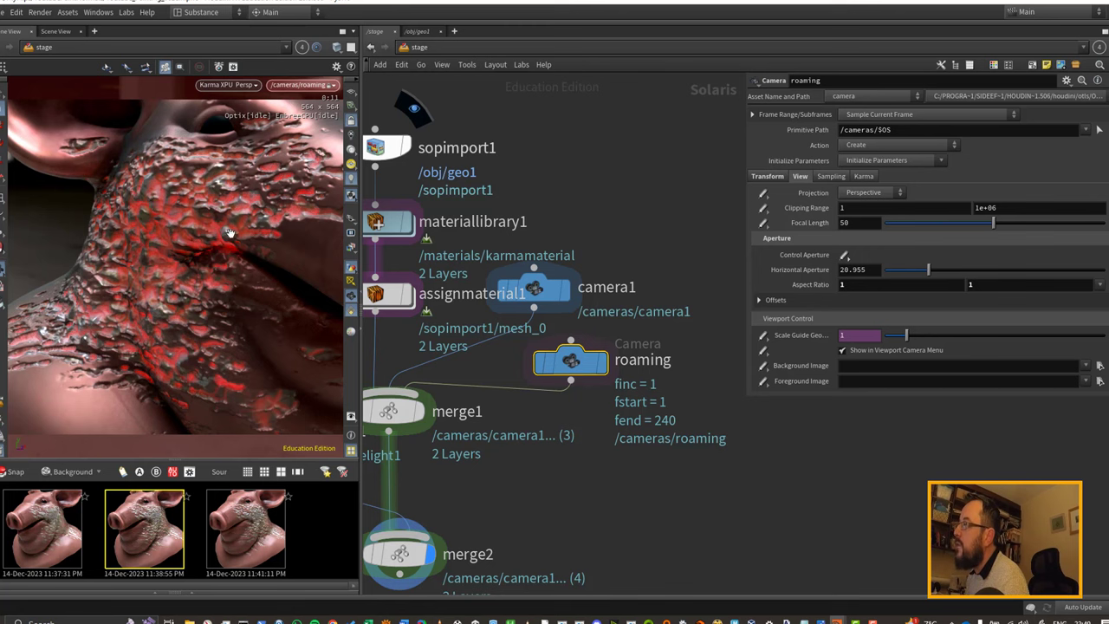
pyautogui.click(599, 217)
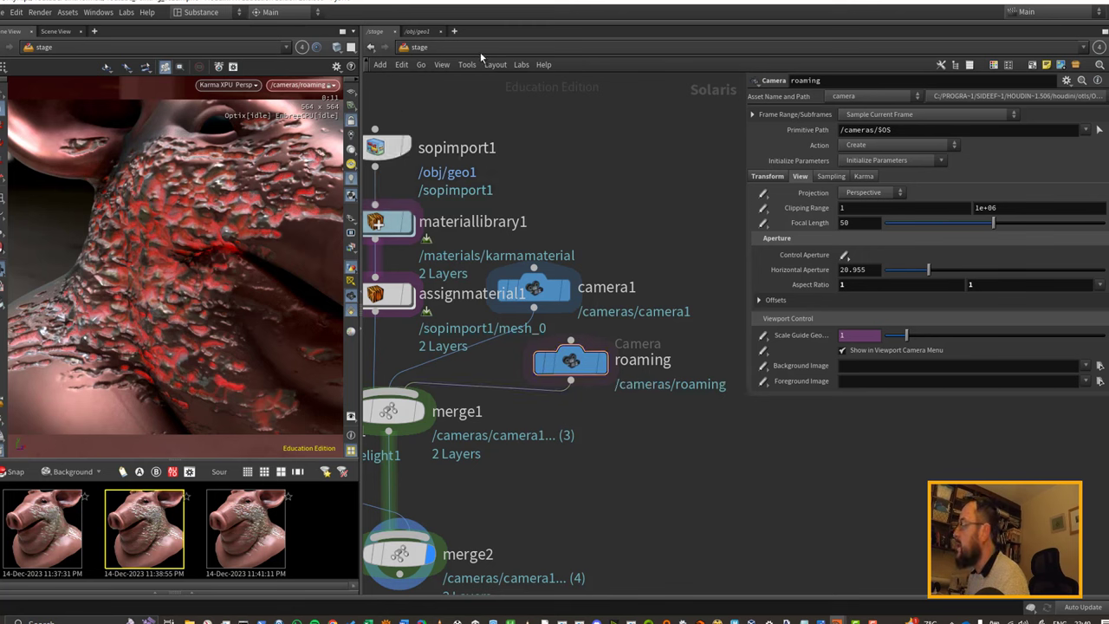
pyautogui.click(351, 236)
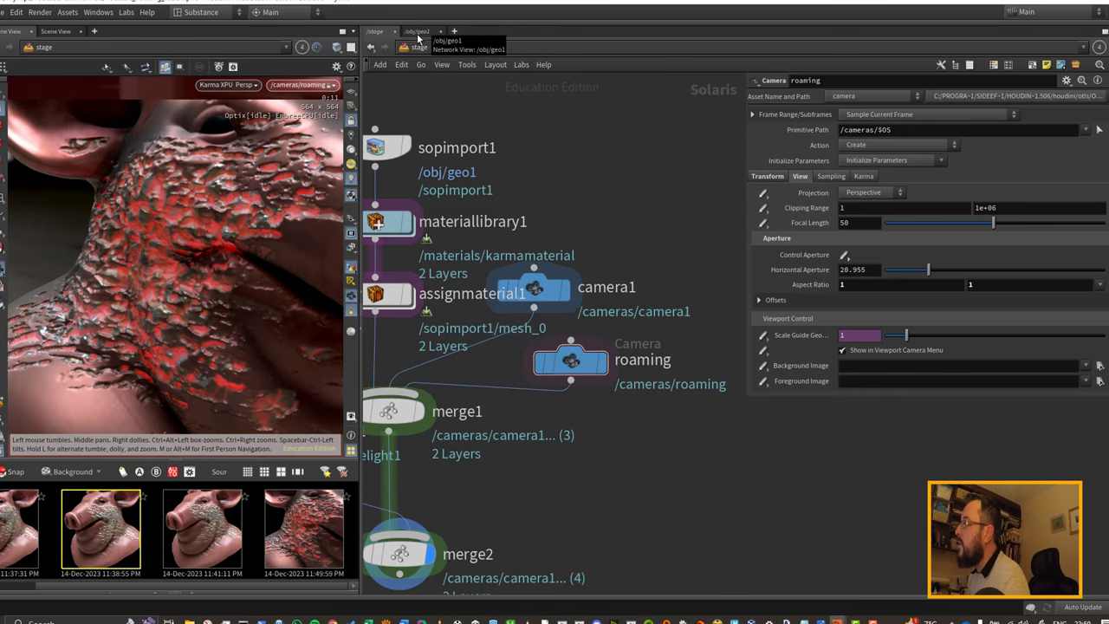
# Step: Switch to the /obj/geo1 network with its own scene view and save the scene file
pyautogui.click(418, 33)
pyautogui.click(53, 33)
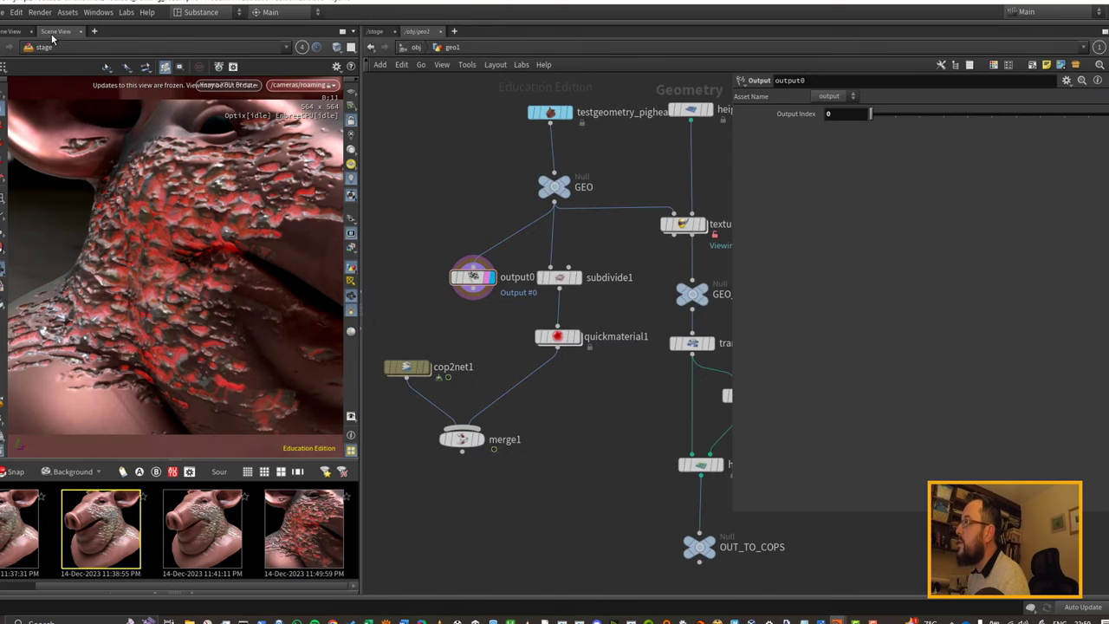
pyautogui.moveTo(484, 220); pyautogui.dragTo(434, 231, button='middle')
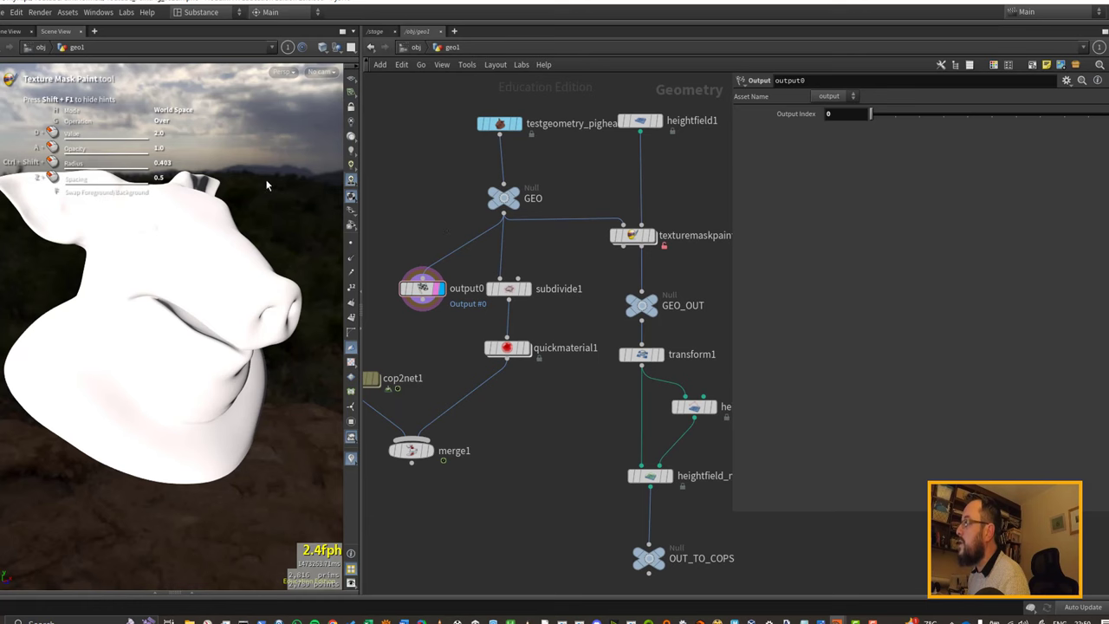
pyautogui.click(4, 12)
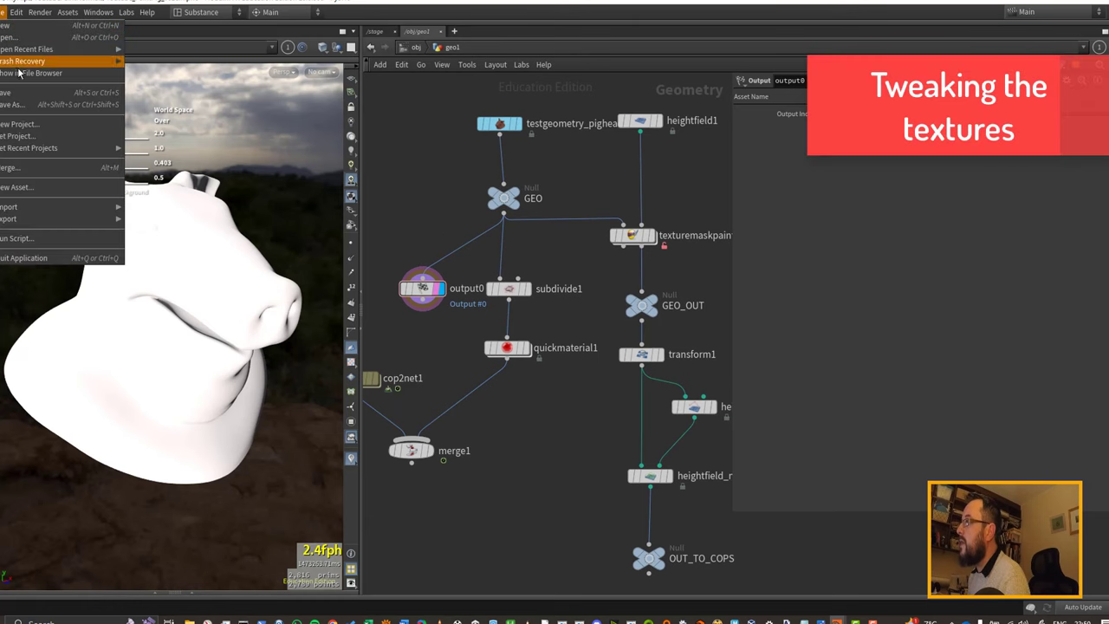
pyautogui.click(52, 97)
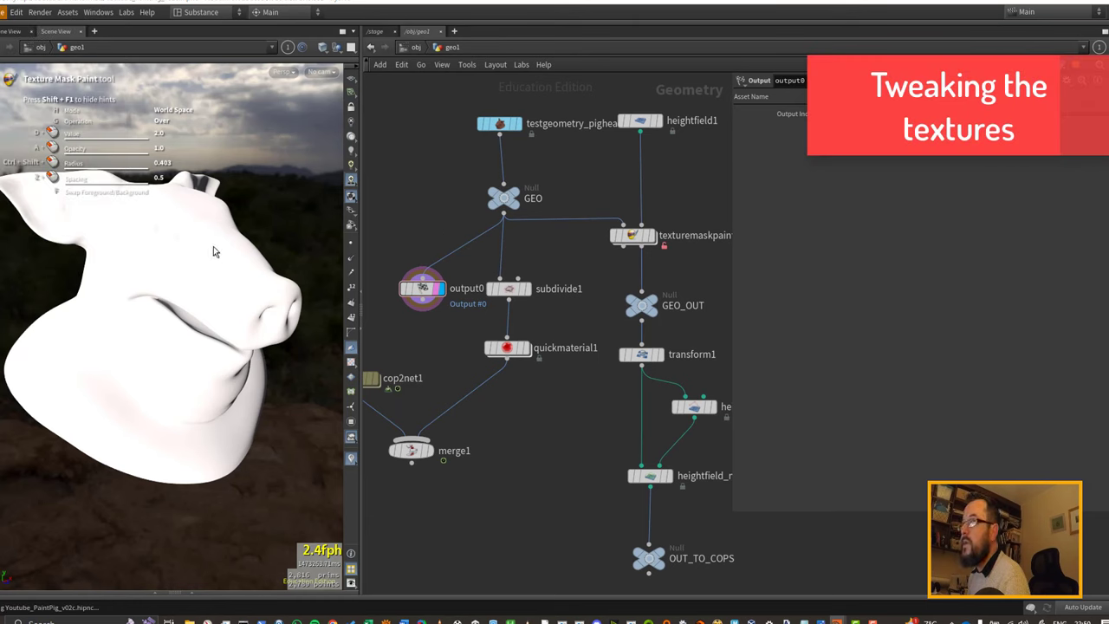
# Step: Display texturemaskpaint1 with Show Geometry enabled to inspect the painted mask on the pig head
pyautogui.moveTo(707, 251); pyautogui.dragTo(584, 274, button='middle')
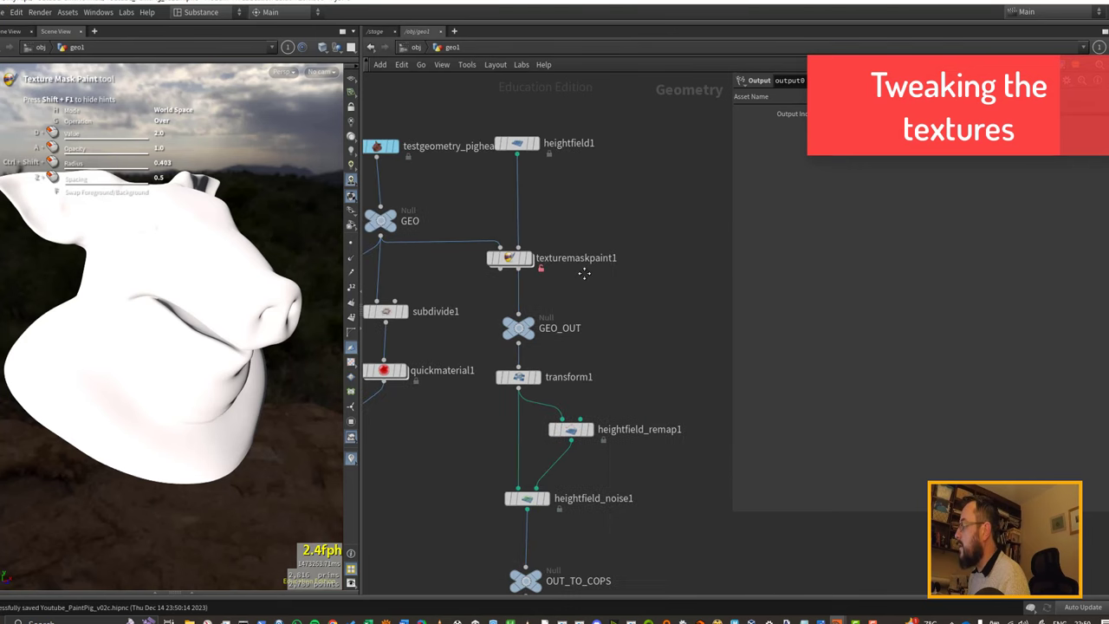
pyautogui.click(529, 258)
pyautogui.click(518, 261)
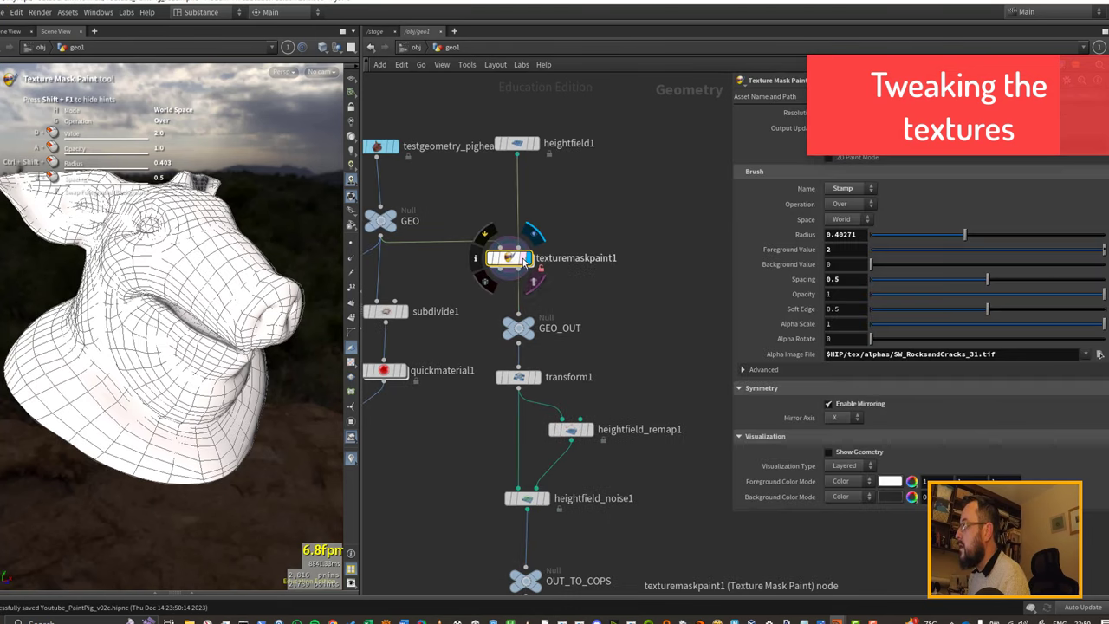
pyautogui.keyDown('alt'); pyautogui.moveTo(263, 295); pyautogui.dragTo(231, 308); pyautogui.keyUp('alt')
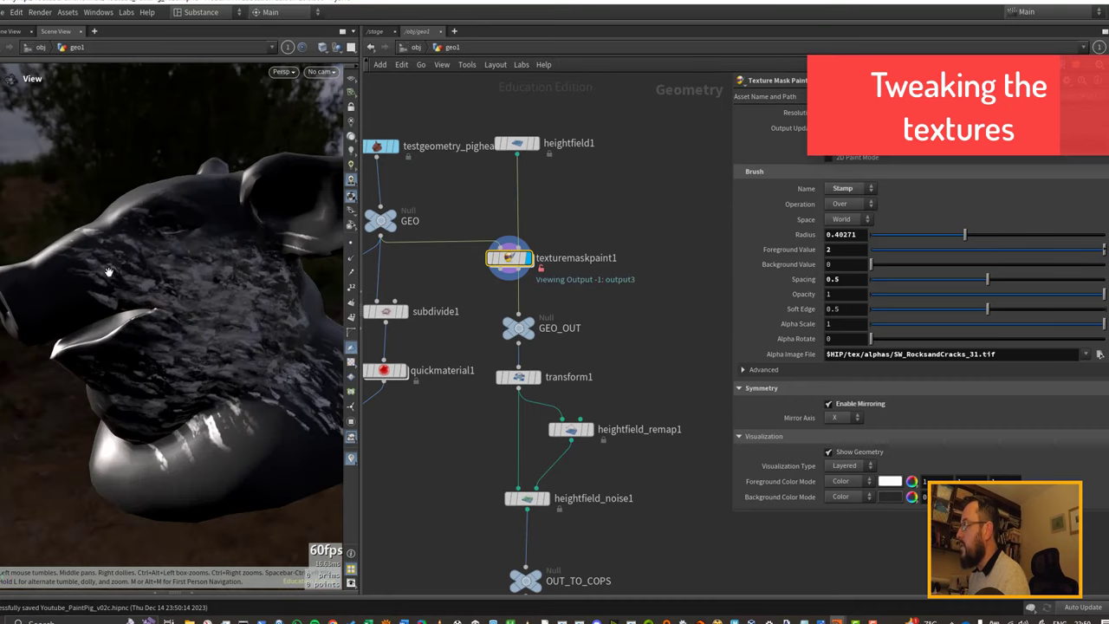
# Step: Display heightfield_noise1 and set its Element Size to 80
pyautogui.moveTo(486, 436); pyautogui.dragTo(455, 285, button='middle')
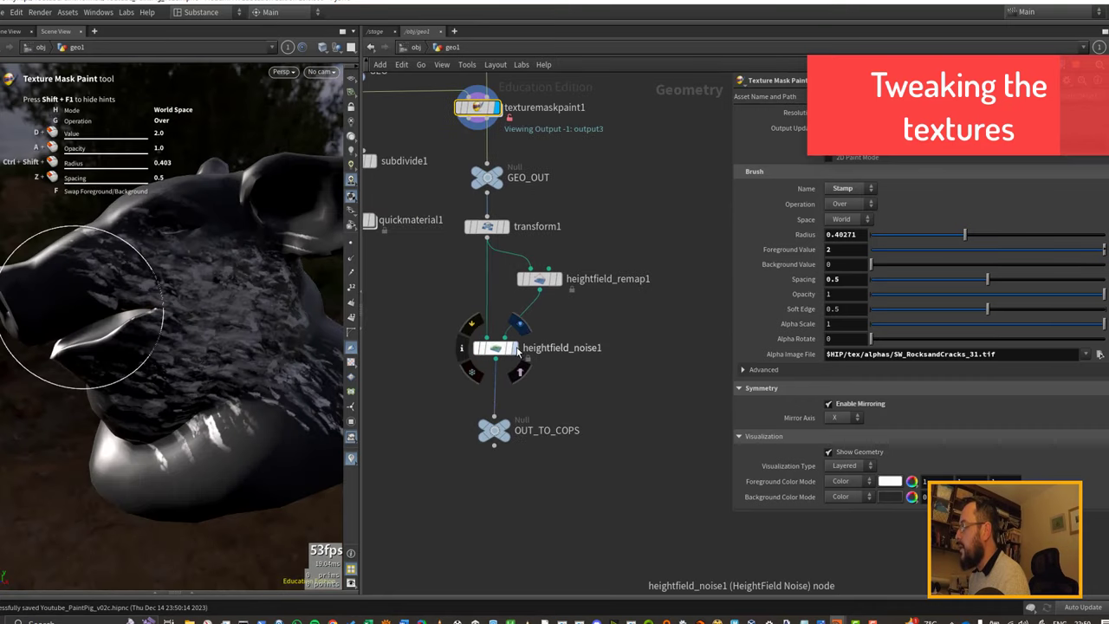
pyautogui.click(514, 348)
pyautogui.click(499, 355)
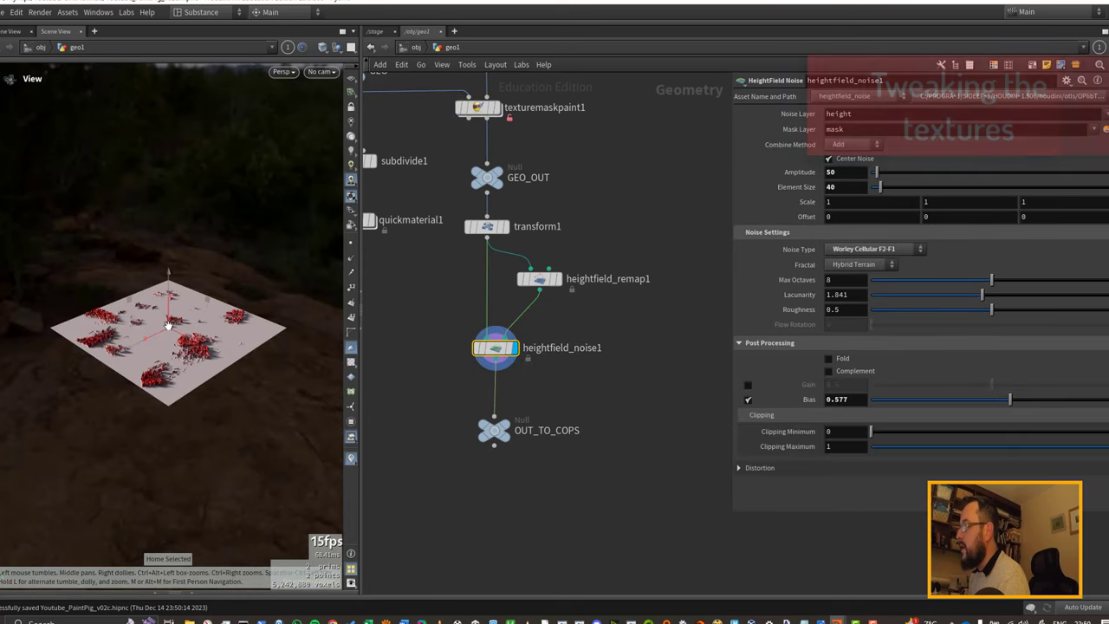
pyautogui.moveTo(562, 366); pyautogui.dragTo(619, 414, button='middle')
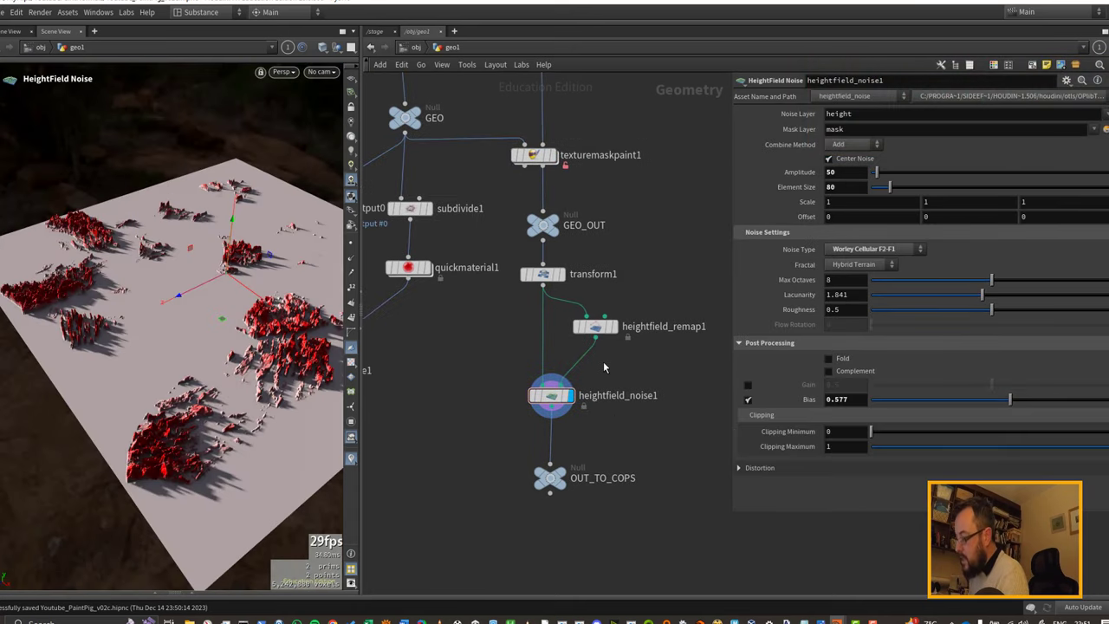
# Step: Disconnect heightfield_remap1 from the mask input of heightfield_noise1 and inspect the cellular noise across the whole heightfield
pyautogui.press('y')
pyautogui.moveTo(603, 361); pyautogui.dragTo(571, 350)
pyautogui.keyDown('alt'); pyautogui.moveTo(225, 370); pyautogui.dragTo(265, 407, button='middle'); pyautogui.keyUp('alt')
pyautogui.keyDown('alt'); pyautogui.moveTo(265, 407); pyautogui.dragTo(236, 447, button='right'); pyautogui.keyUp('alt')
pyautogui.keyDown('alt'); pyautogui.moveTo(236, 447); pyautogui.dragTo(241, 453, button='middle'); pyautogui.keyUp('alt')
pyautogui.keyDown('alt'); pyautogui.moveTo(241, 453); pyautogui.dragTo(241, 445); pyautogui.keyUp('alt')
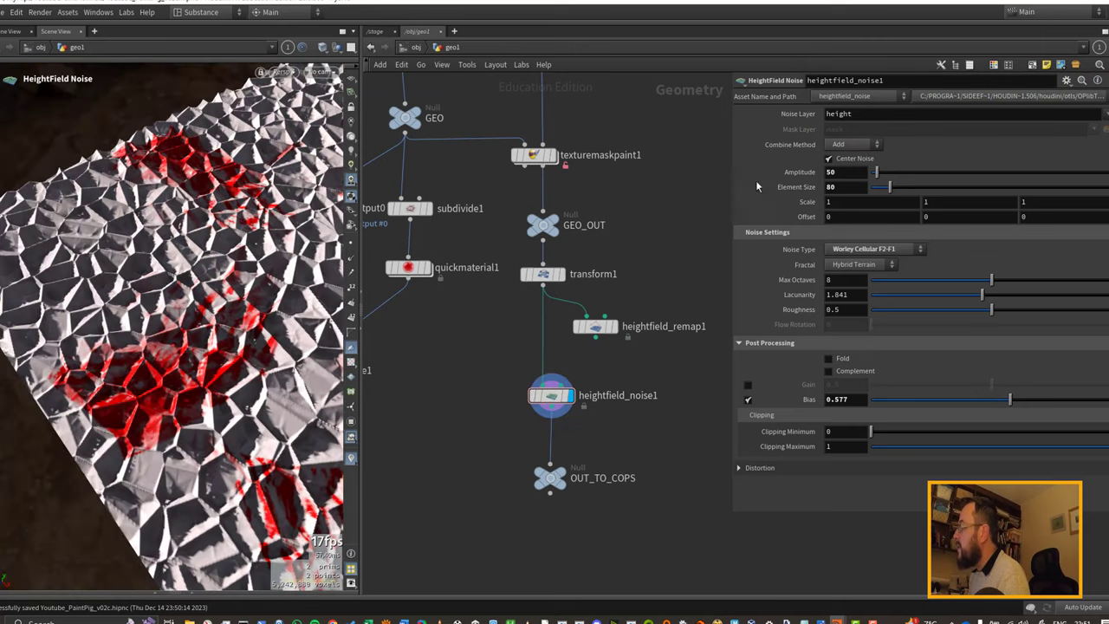
pyautogui.keyDown('alt'); pyautogui.moveTo(256, 414); pyautogui.dragTo(230, 383); pyautogui.keyUp('alt')
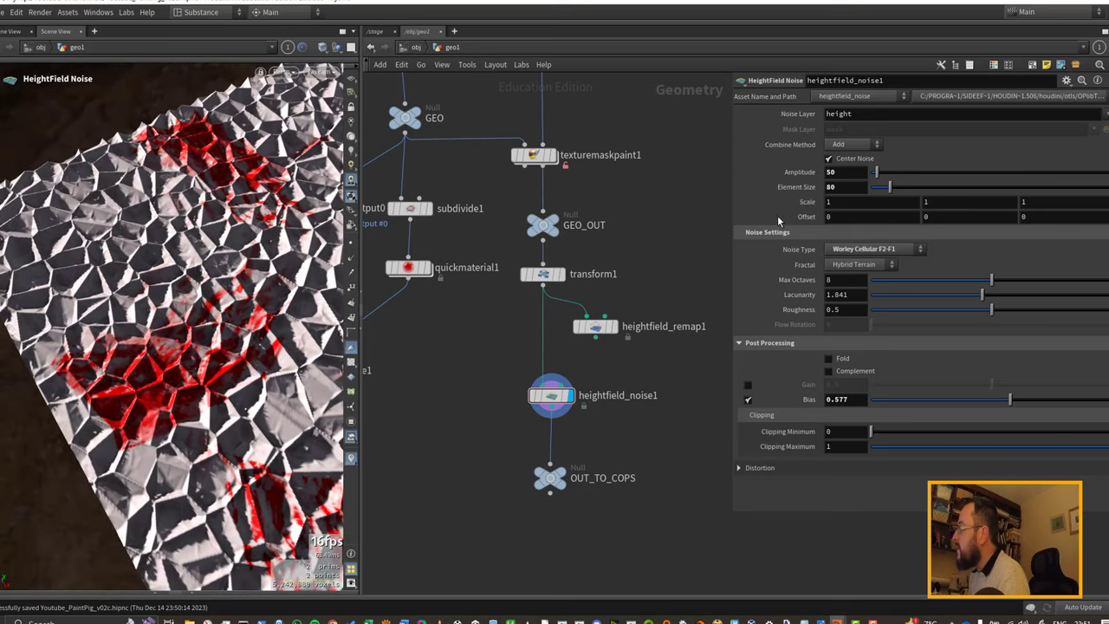
# Step: Set heightfield_noise1's Element Size to 20 and its Bias to 0.724
pyautogui.moveTo(847, 187); pyautogui.dragTo(814, 147, button='middle')
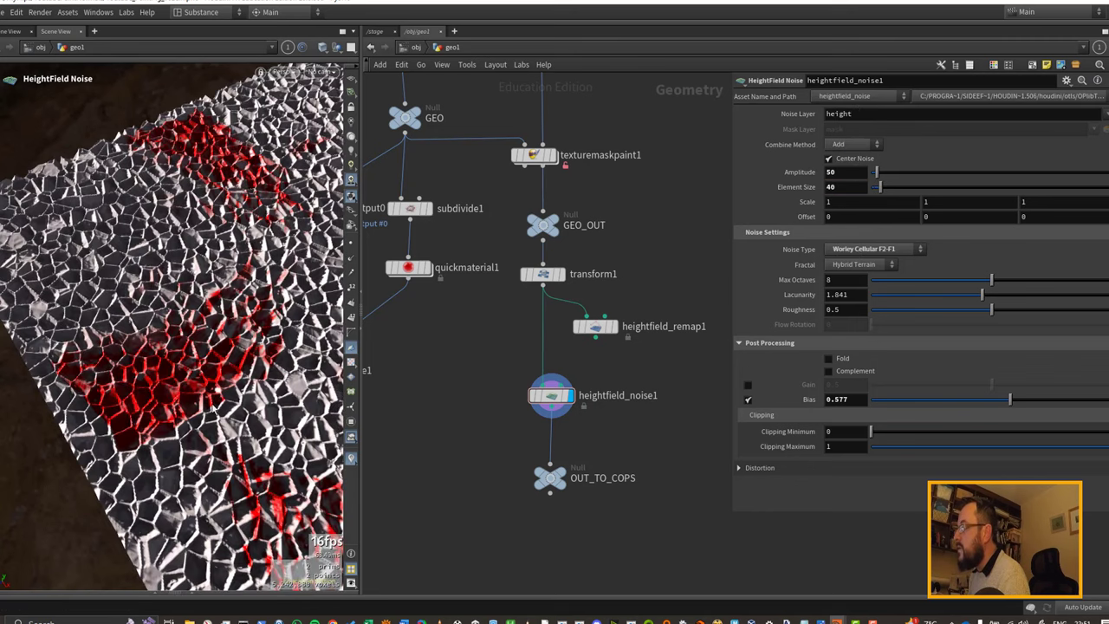
pyautogui.keyDown('alt'); pyautogui.moveTo(215, 398); pyautogui.dragTo(166, 399); pyautogui.keyUp('alt')
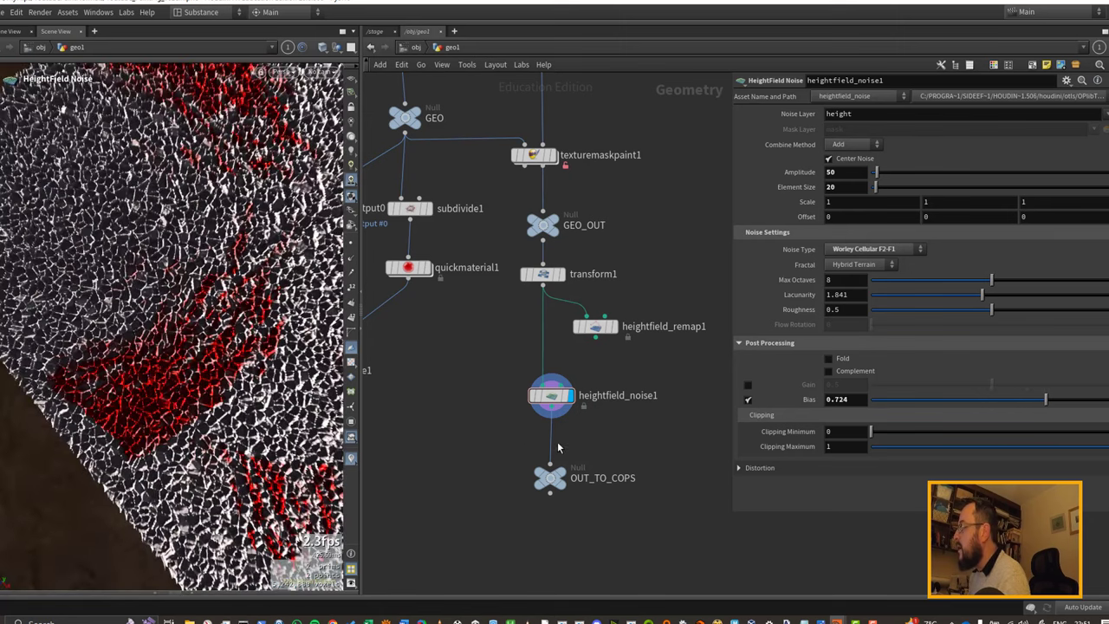
# Step: Display quickmaterial1 and frame a close-up of the pig head's eye and cheek
pyautogui.moveTo(508, 425); pyautogui.dragTo(550, 494, button='middle')
pyautogui.click(468, 337)
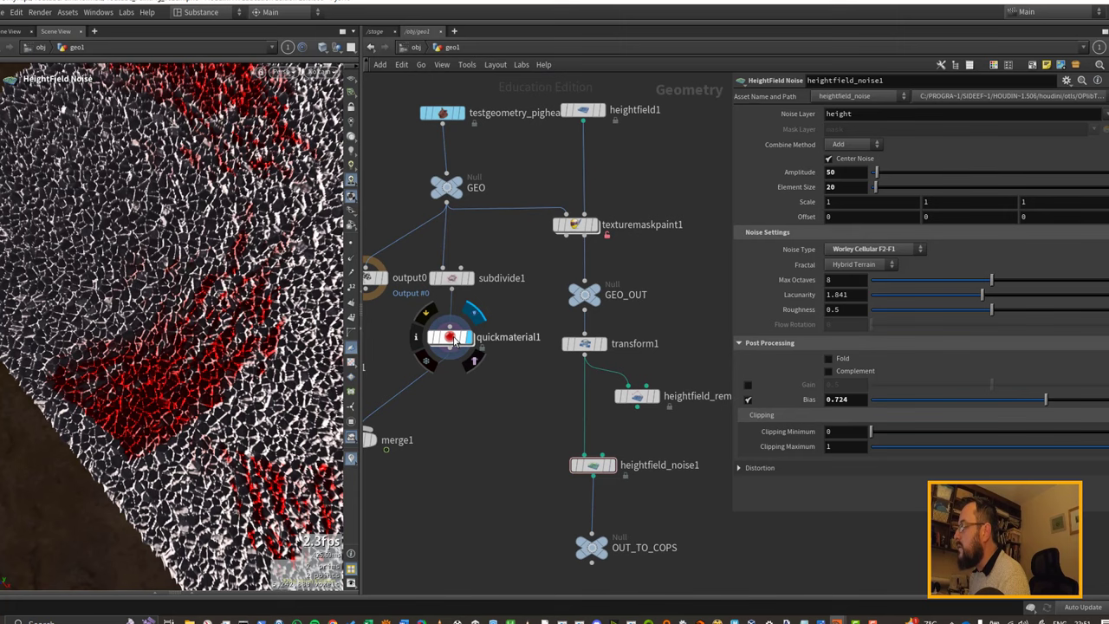
pyautogui.click(457, 346)
pyautogui.hotkey('space', 'f')
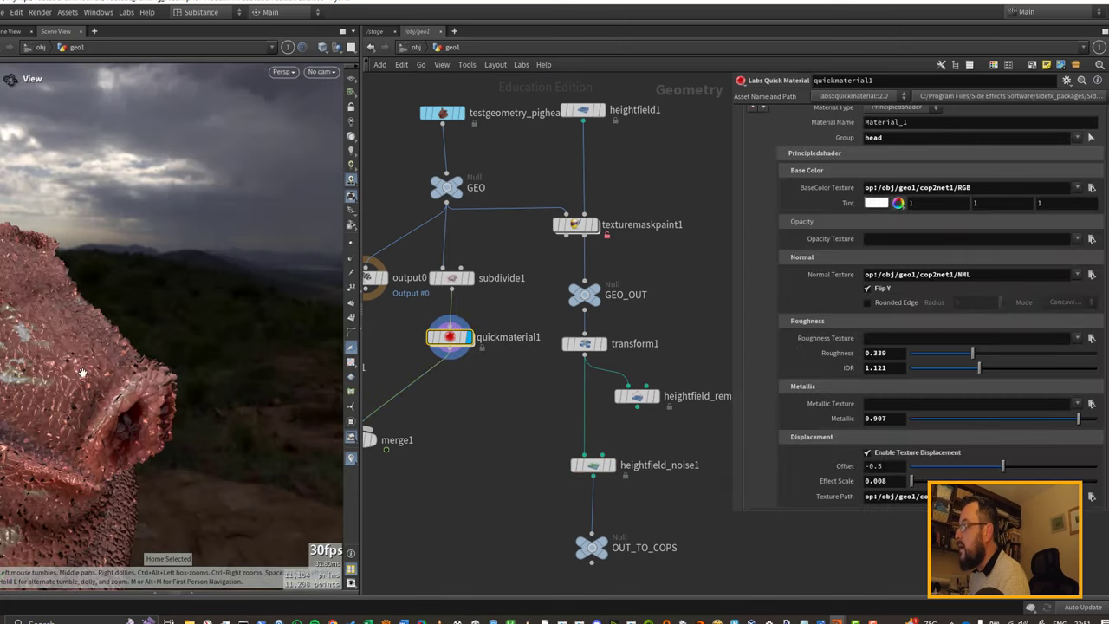
pyautogui.keyDown('alt'); pyautogui.moveTo(95, 377); pyautogui.dragTo(164, 386, button='middle'); pyautogui.keyUp('alt')
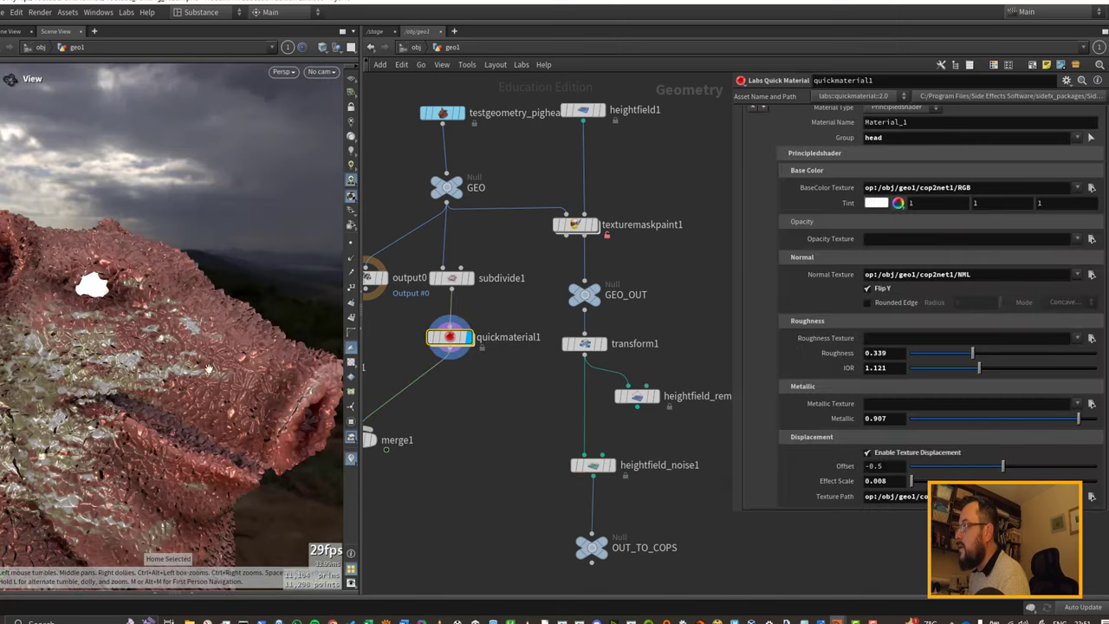
pyautogui.keyDown('alt'); pyautogui.moveTo(164, 386); pyautogui.dragTo(78, 390, button='right'); pyautogui.keyUp('alt')
pyautogui.keyDown('alt'); pyautogui.moveTo(77, 390); pyautogui.dragTo(210, 371, button='middle'); pyautogui.keyUp('alt')
pyautogui.keyDown('alt'); pyautogui.moveTo(210, 371); pyautogui.dragTo(247, 357); pyautogui.keyUp('alt')
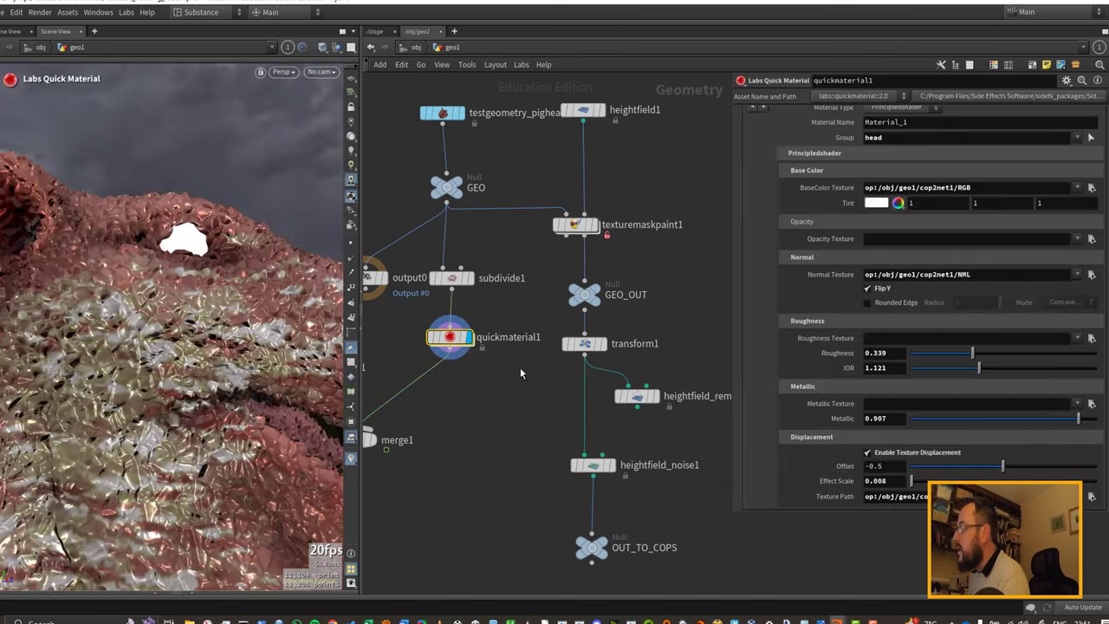
# Step: Reconnect heightfield_remap1 to the mask input of heightfield_noise1 and inspect the updated cheek surface
pyautogui.moveTo(636, 408); pyautogui.dragTo(603, 456)
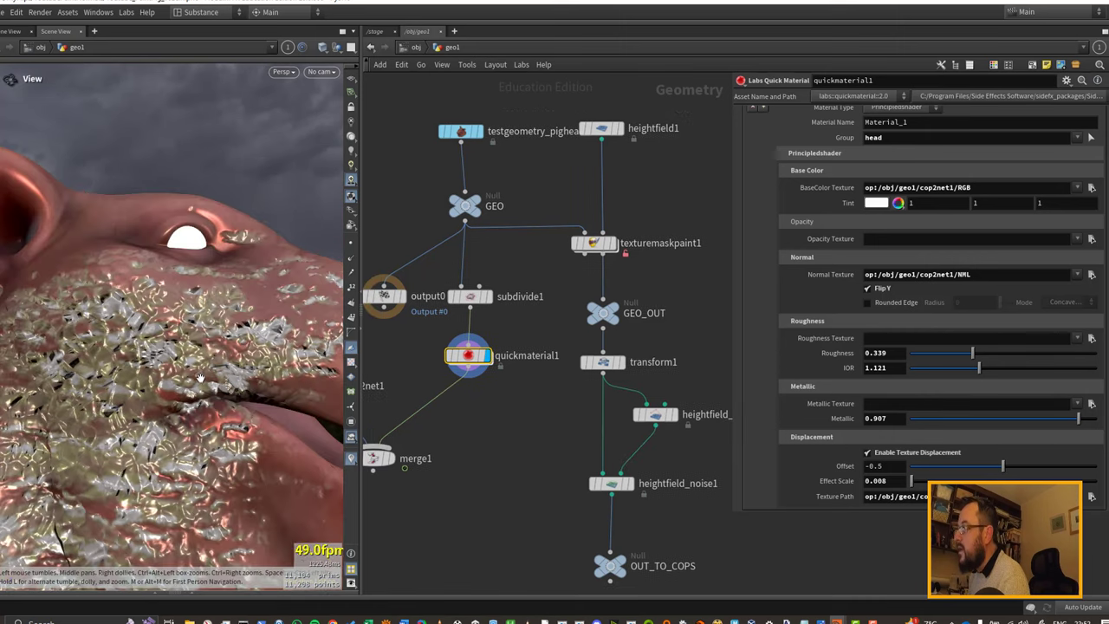
pyautogui.keyDown('alt'); pyautogui.moveTo(201, 378); pyautogui.dragTo(403, 380); pyautogui.keyUp('alt')
pyautogui.press('Return')
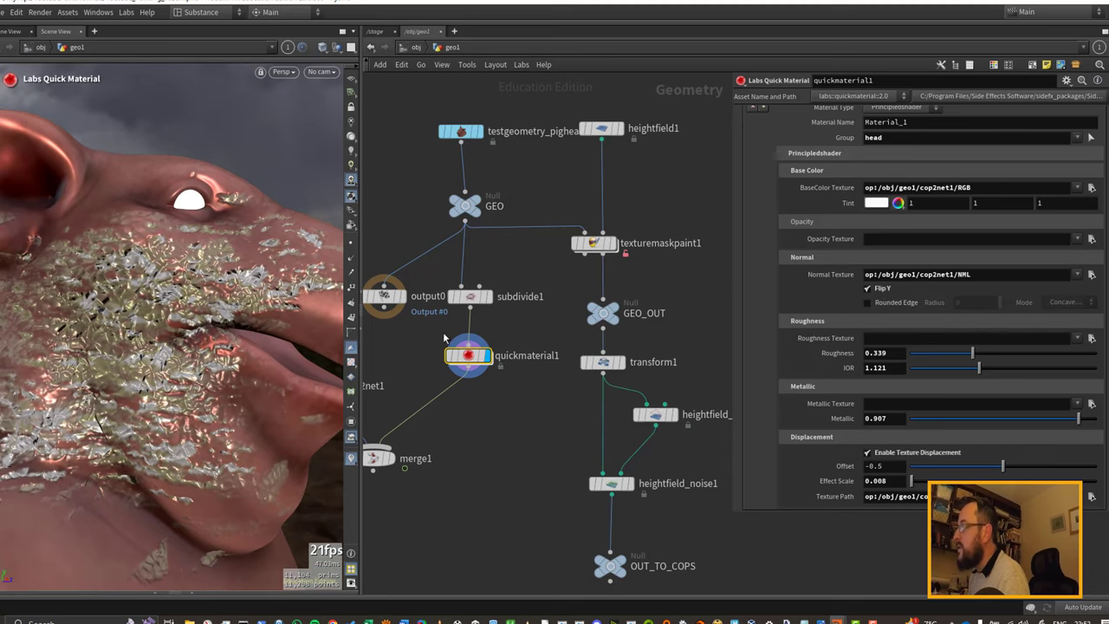
# Step: Bring the cop2net1 network and its composite view into the layout and display color2 and equalize2's outputs
pyautogui.moveTo(1106, 398); pyautogui.dragTo(726, 416)
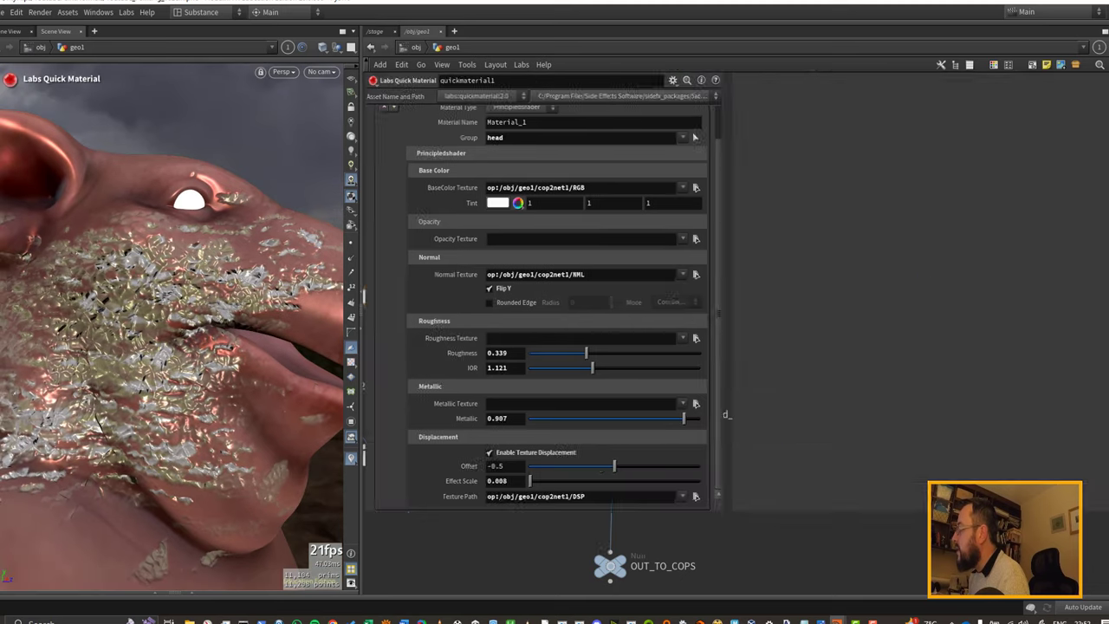
pyautogui.click(198, 591)
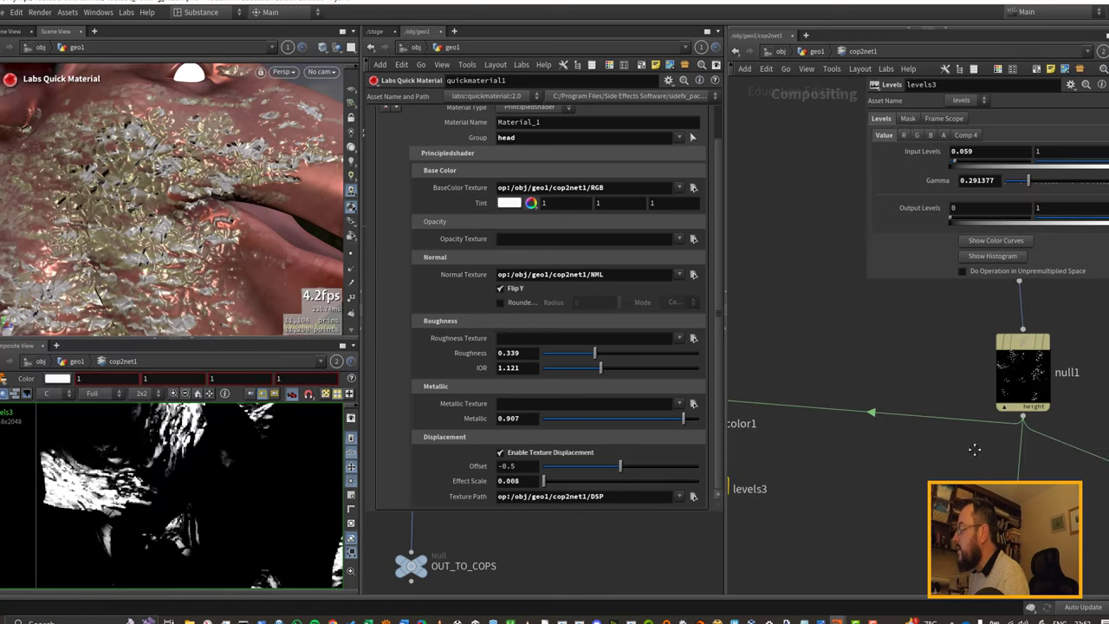
pyautogui.moveTo(972, 447); pyautogui.dragTo(949, 374, button='middle')
pyautogui.click(979, 466)
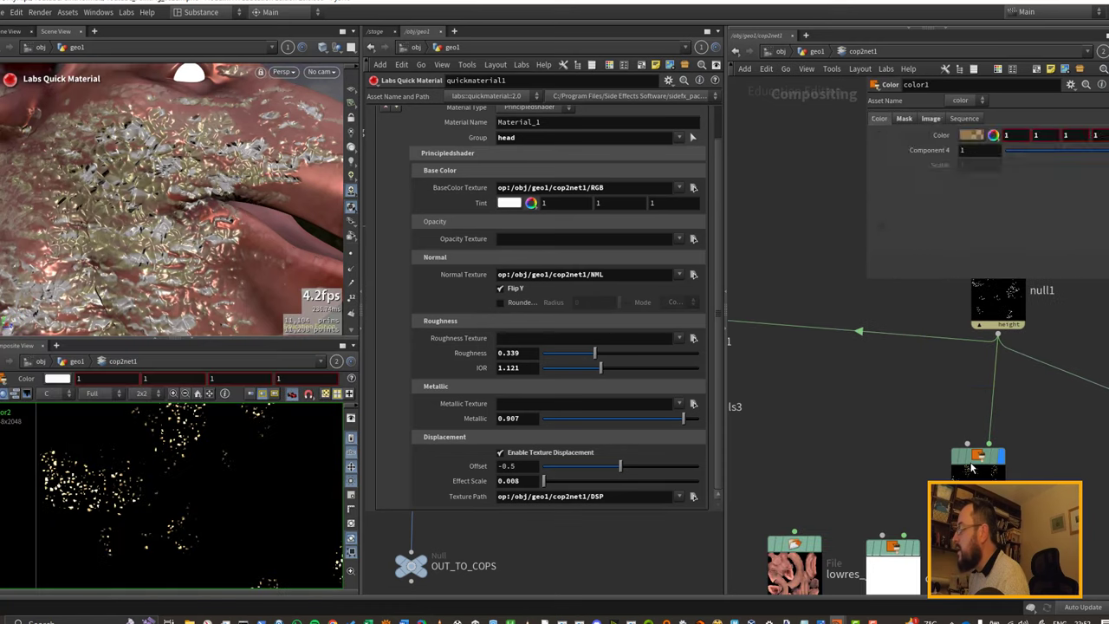
pyautogui.moveTo(1083, 470); pyautogui.dragTo(975, 359, button='middle')
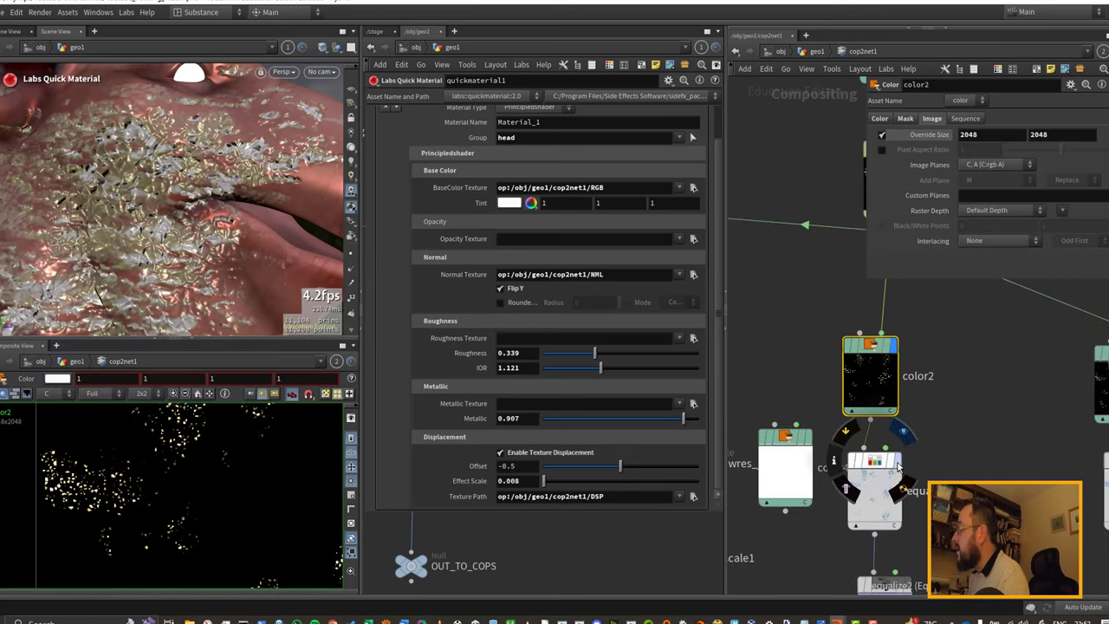
pyautogui.click(892, 460)
pyautogui.scroll(1, 78, 504)
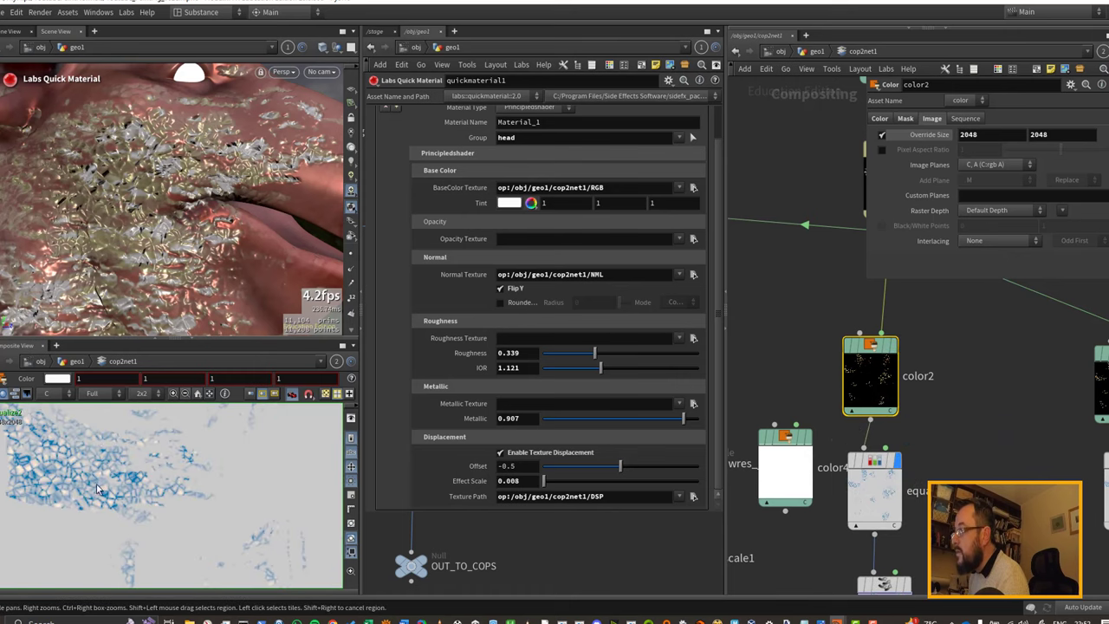
# Step: Display the outputs of mono1 and color1 in cop2net1 to compare their masks
pyautogui.moveTo(1102, 479); pyautogui.dragTo(884, 447, button='middle')
pyautogui.moveTo(981, 564); pyautogui.dragTo(965, 411, button='middle')
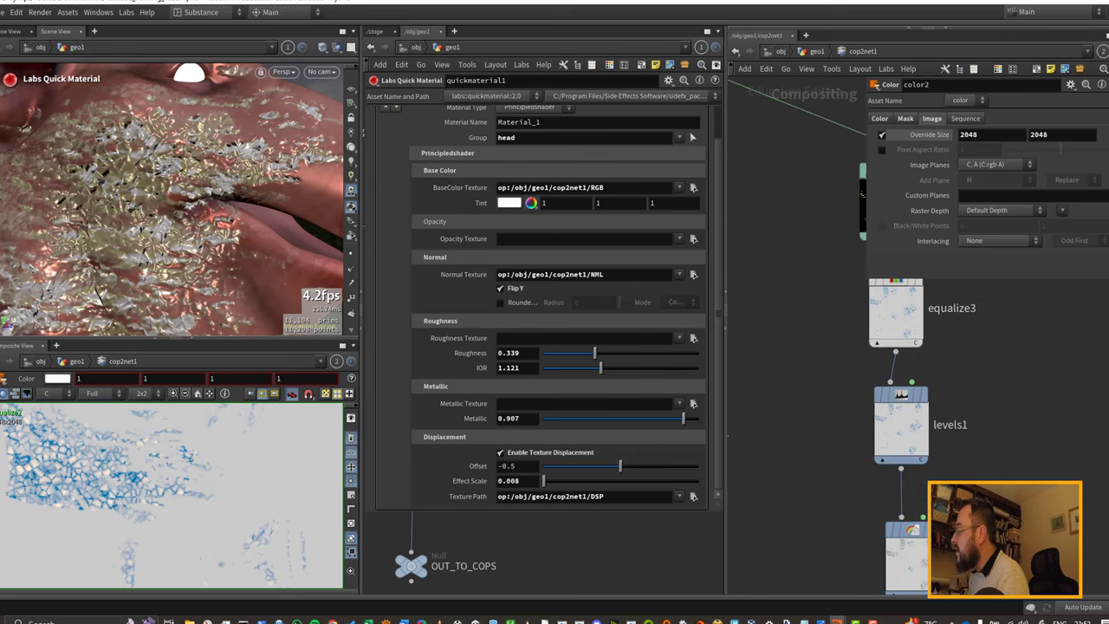
pyautogui.moveTo(945, 545); pyautogui.dragTo(932, 331, button='middle')
pyautogui.click(920, 314)
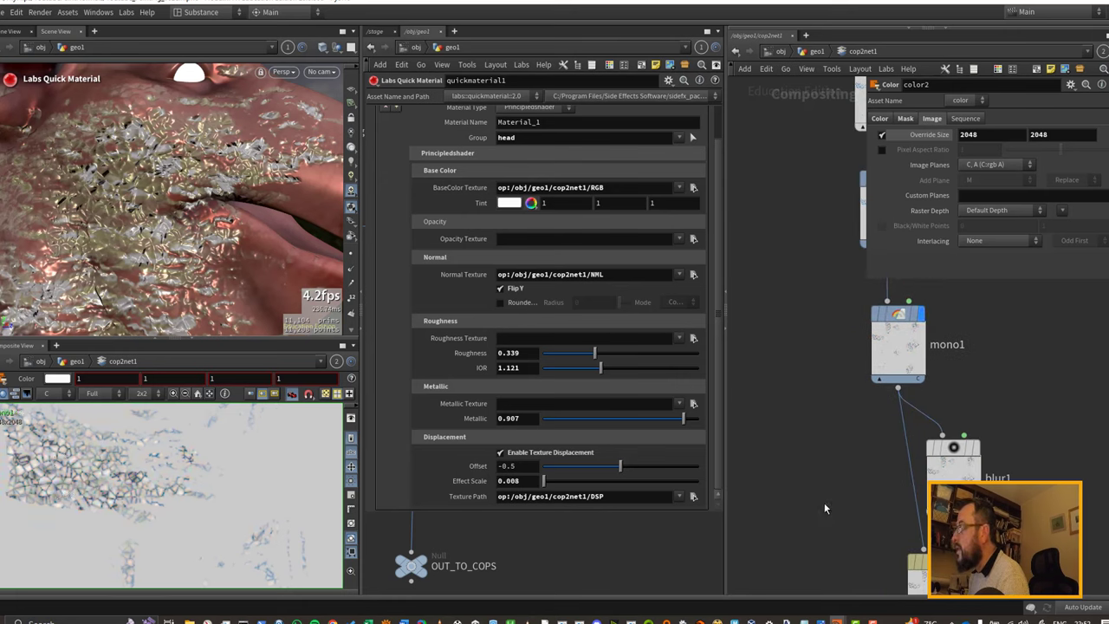
pyautogui.moveTo(861, 408); pyautogui.dragTo(918, 556, button='middle')
pyautogui.scroll(-3, 920, 469)
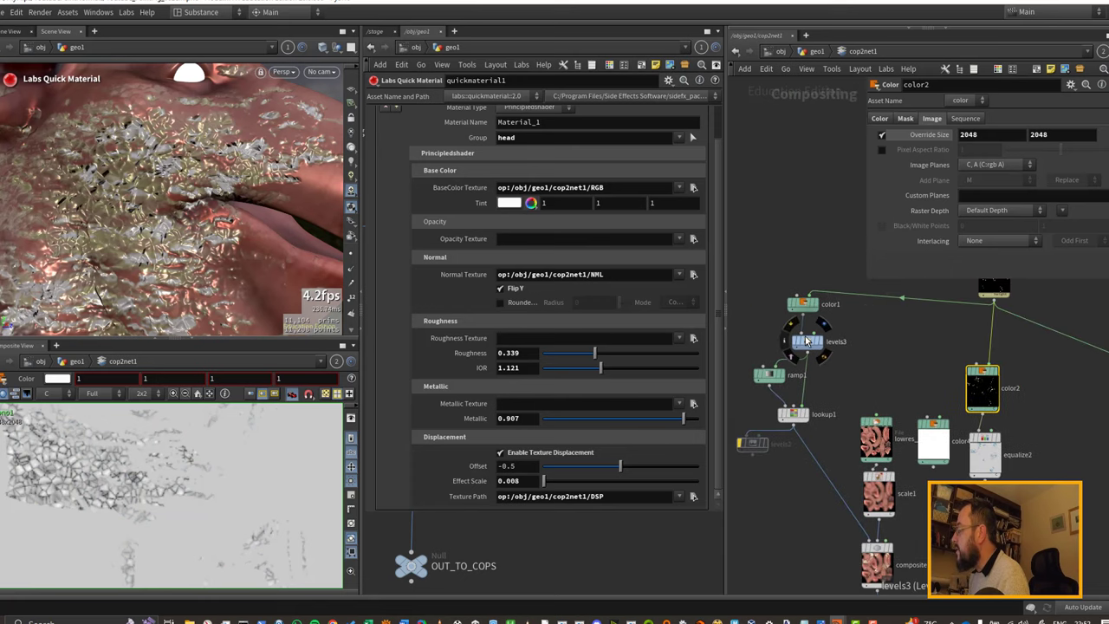
pyautogui.scroll(2, 792, 312)
pyautogui.click(790, 310)
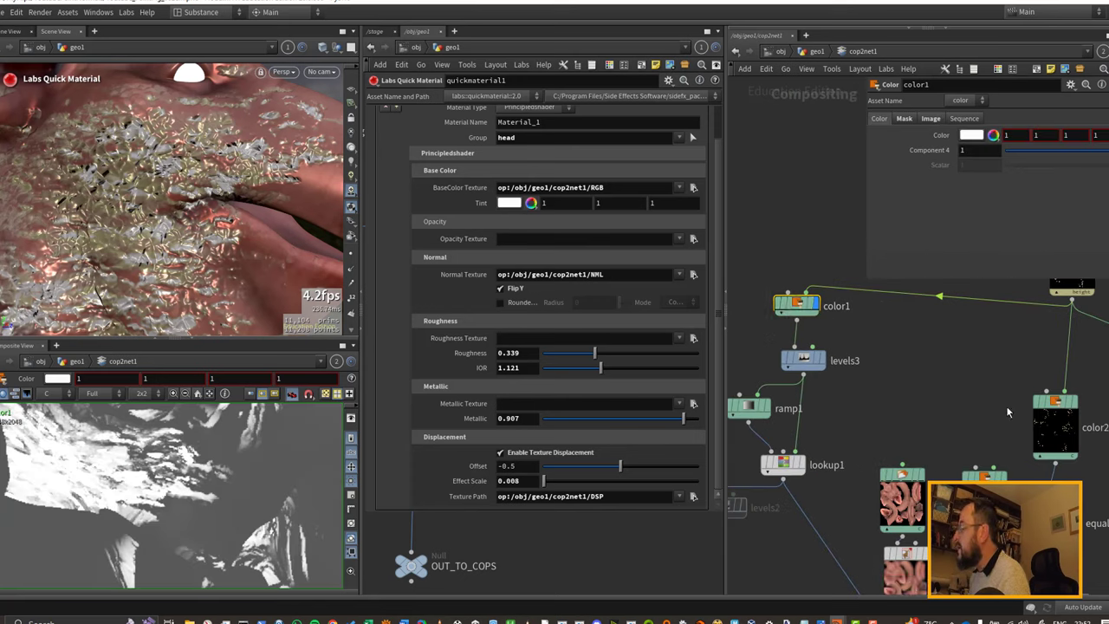
# Step: Place color4 below lookup1, connect null1 to its mask input, and display its output
pyautogui.moveTo(1006, 408); pyautogui.dragTo(912, 389, button='middle')
pyautogui.moveTo(875, 477); pyautogui.dragTo(890, 471)
pyautogui.moveTo(869, 526); pyautogui.dragTo(910, 403, button='middle')
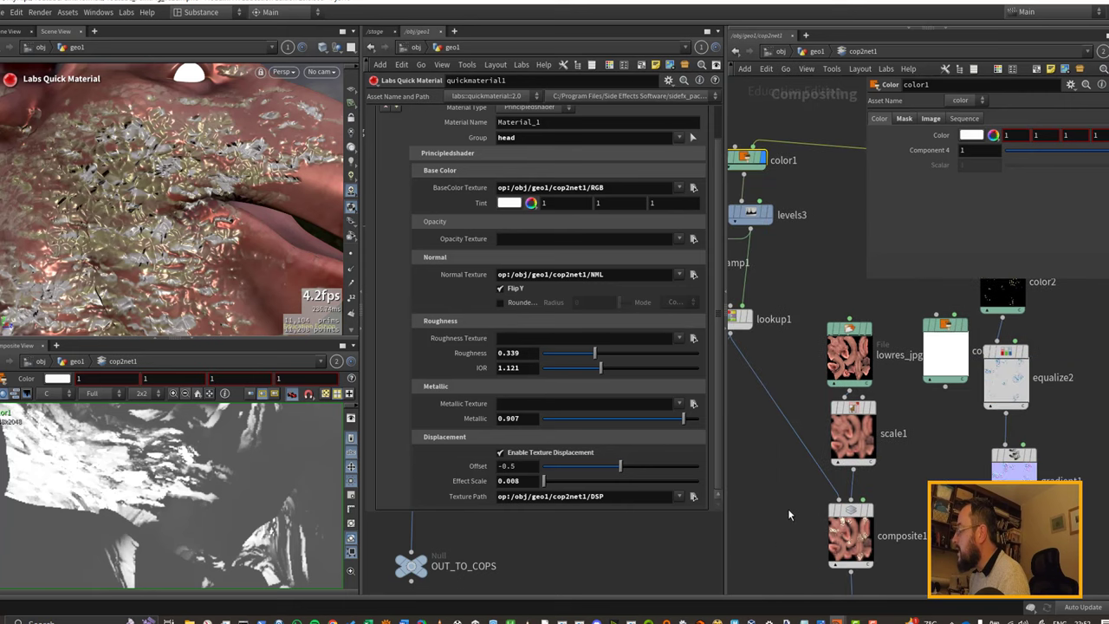
pyautogui.moveTo(787, 509); pyautogui.dragTo(885, 589, button='middle')
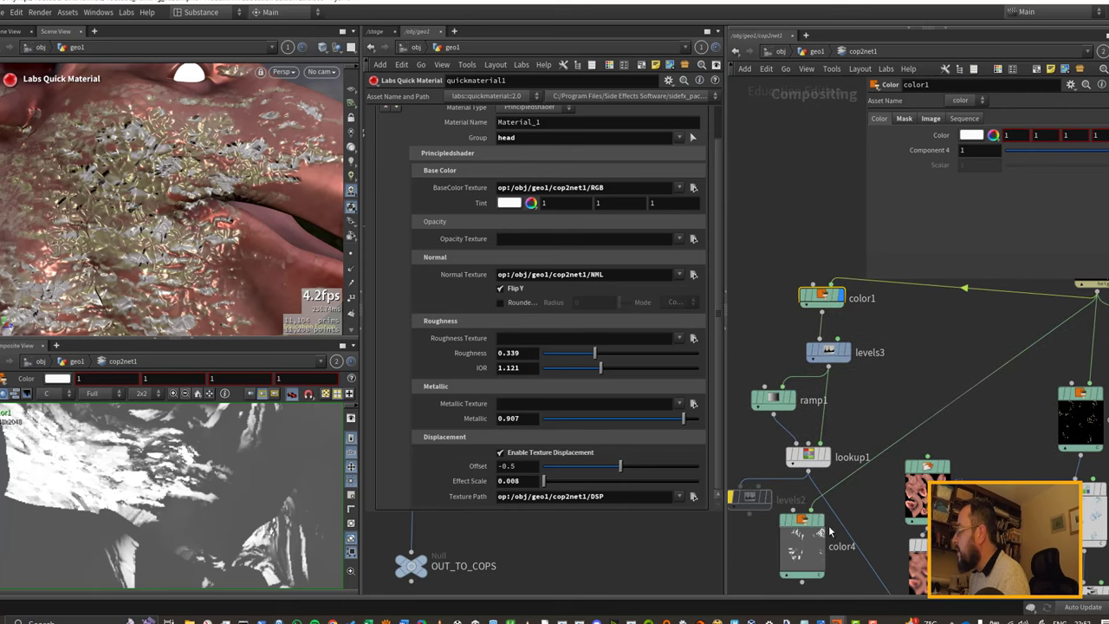
pyautogui.click(826, 534)
pyautogui.click(802, 525)
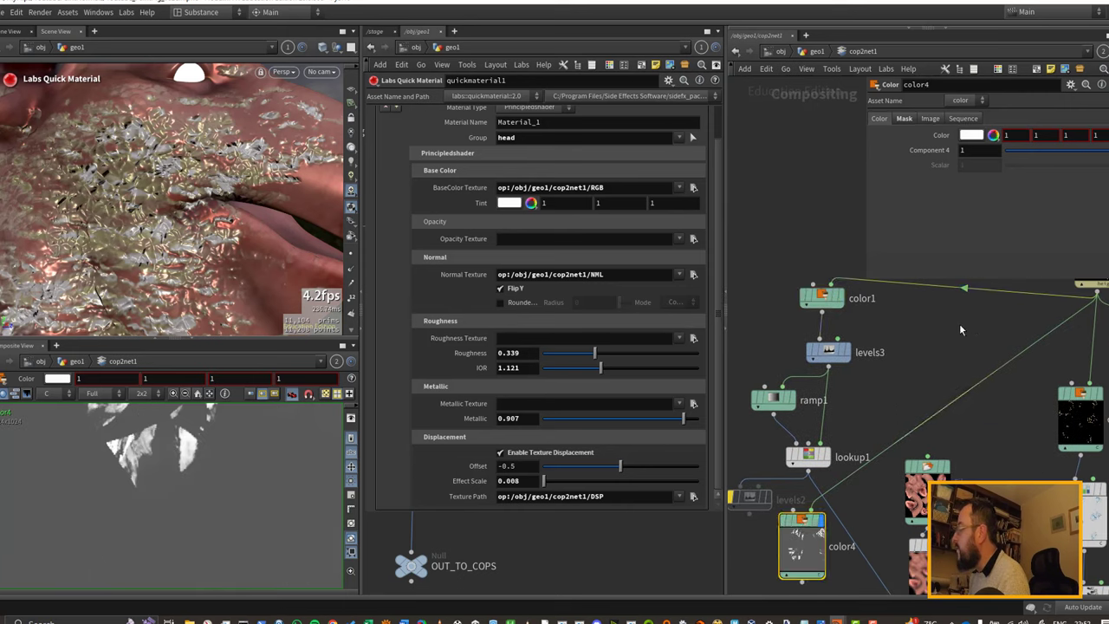
# Step: Try wiring null1 into color4's main input, then remove that wire
pyautogui.click(844, 297)
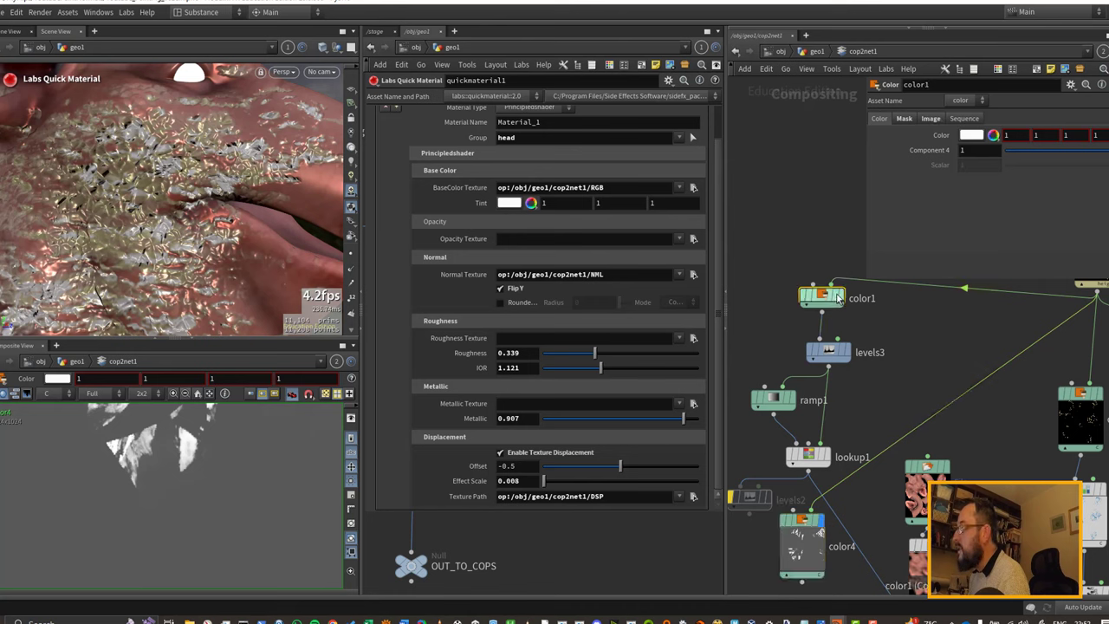
pyautogui.click(799, 522)
pyautogui.moveTo(792, 509); pyautogui.dragTo(1097, 293)
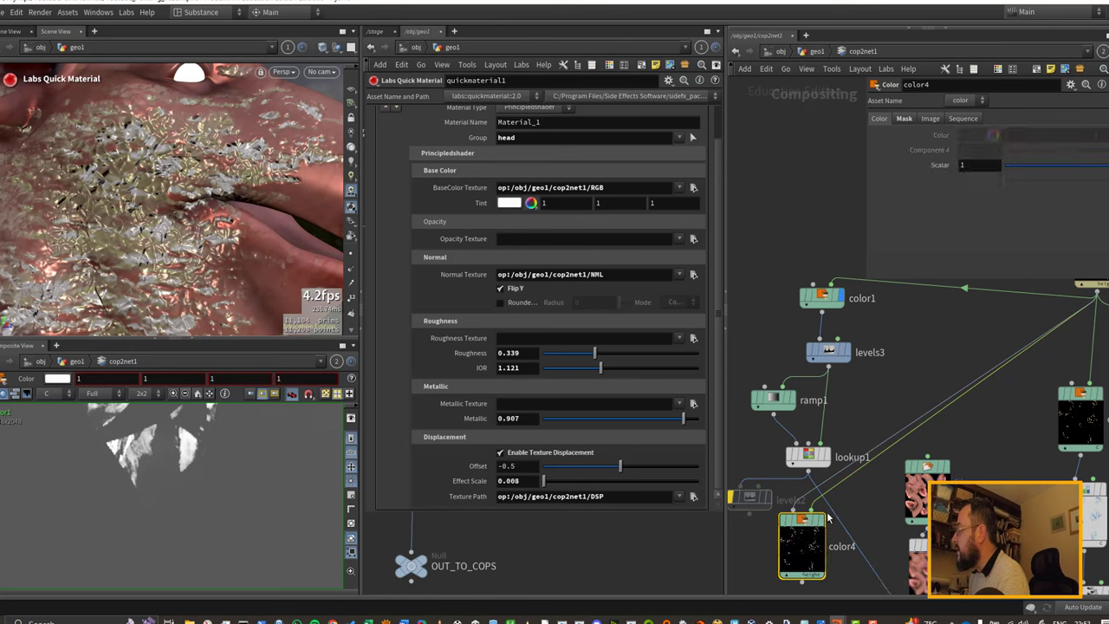
pyautogui.press('y')
pyautogui.moveTo(877, 442); pyautogui.dragTo(872, 452)
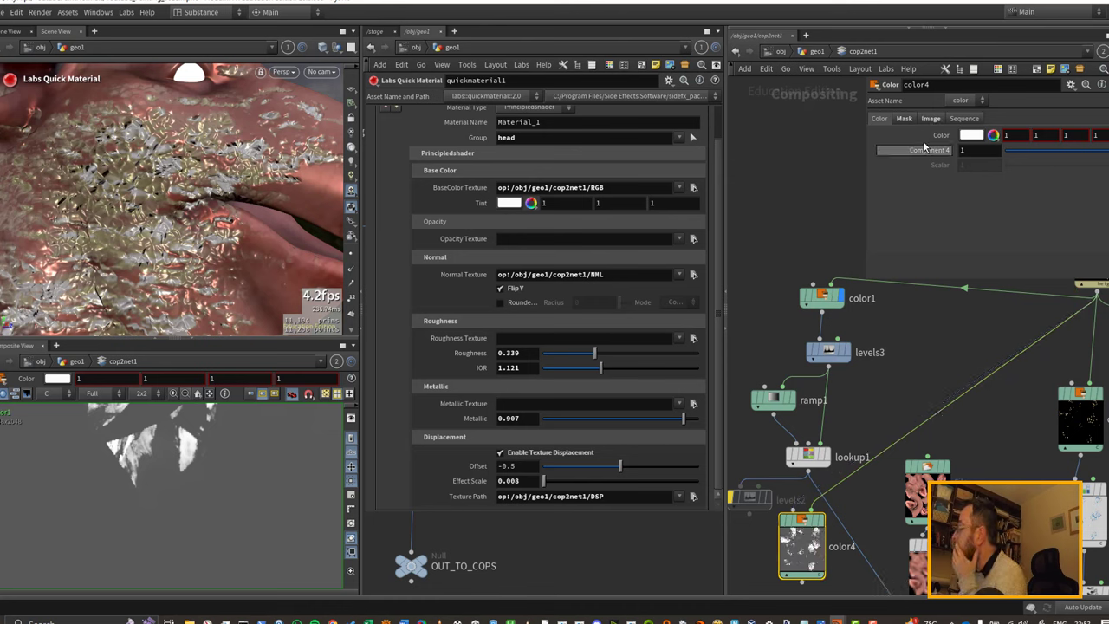
# Step: Set color4's Mask Plane to height
pyautogui.click(910, 121)
pyautogui.click(971, 152)
pyautogui.click(975, 166)
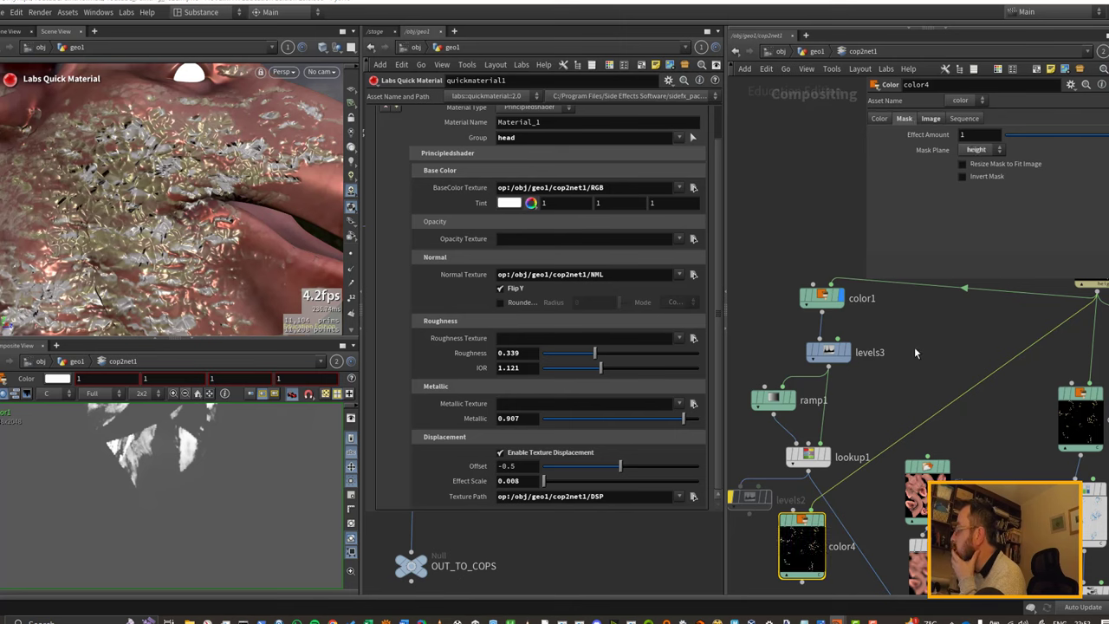
# Step: Add an Equalize node below color4, display its output, and collapse its preview thumbnail
pyautogui.moveTo(814, 565); pyautogui.dragTo(827, 446, button='middle')
pyautogui.press('Tab')
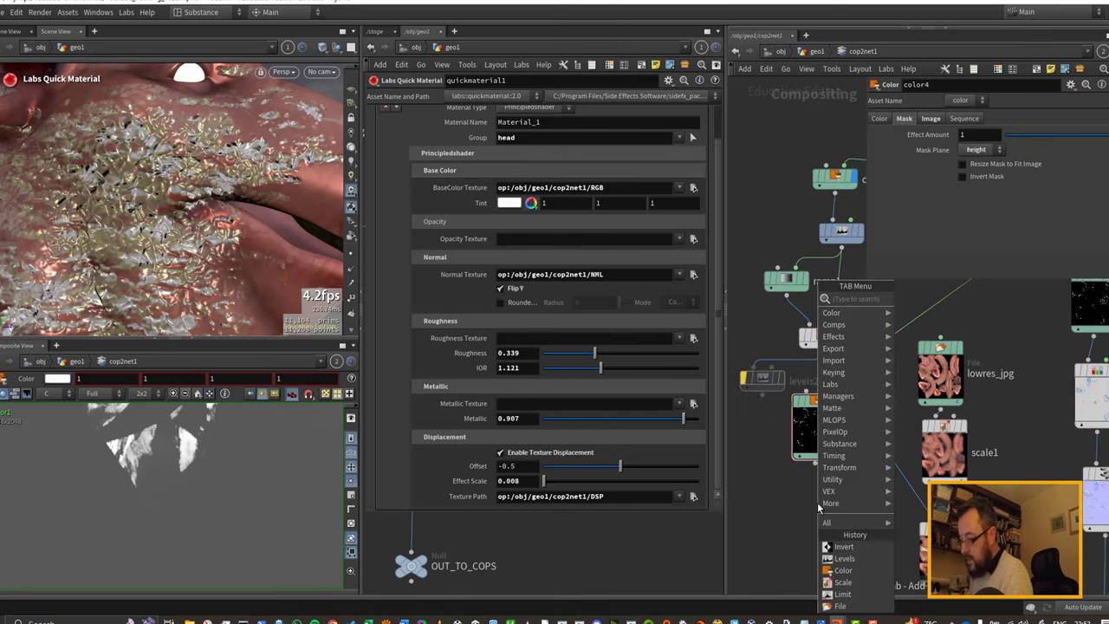
pyautogui.write('equ')
pyautogui.press('Return')
pyautogui.click(816, 501)
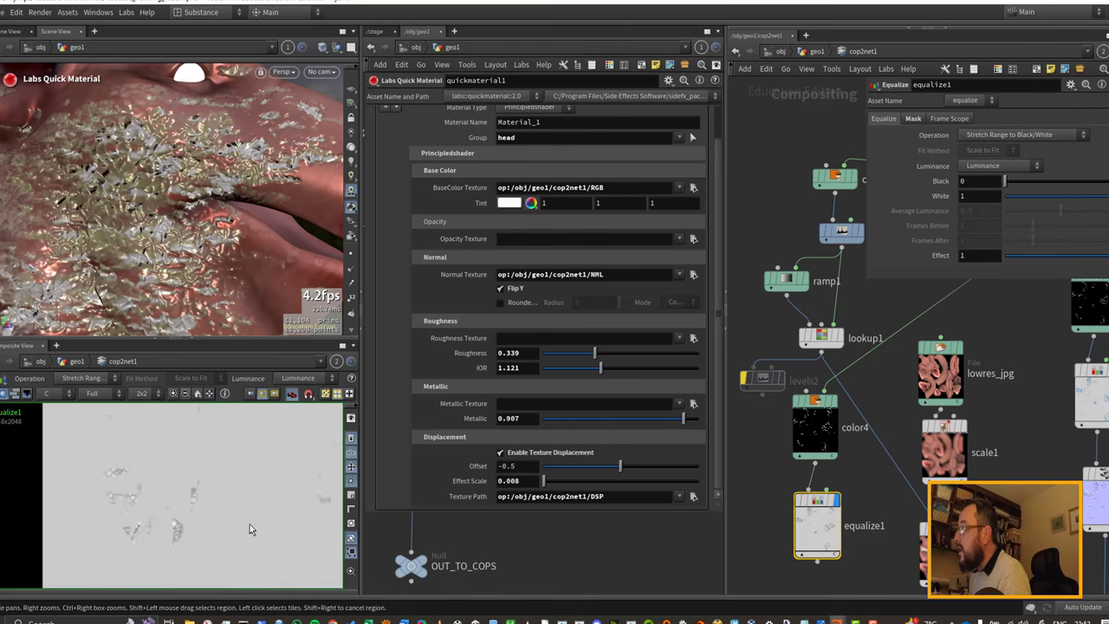
pyautogui.scroll(2, 781, 543)
pyautogui.moveTo(994, 520); pyautogui.dragTo(959, 412, button='middle')
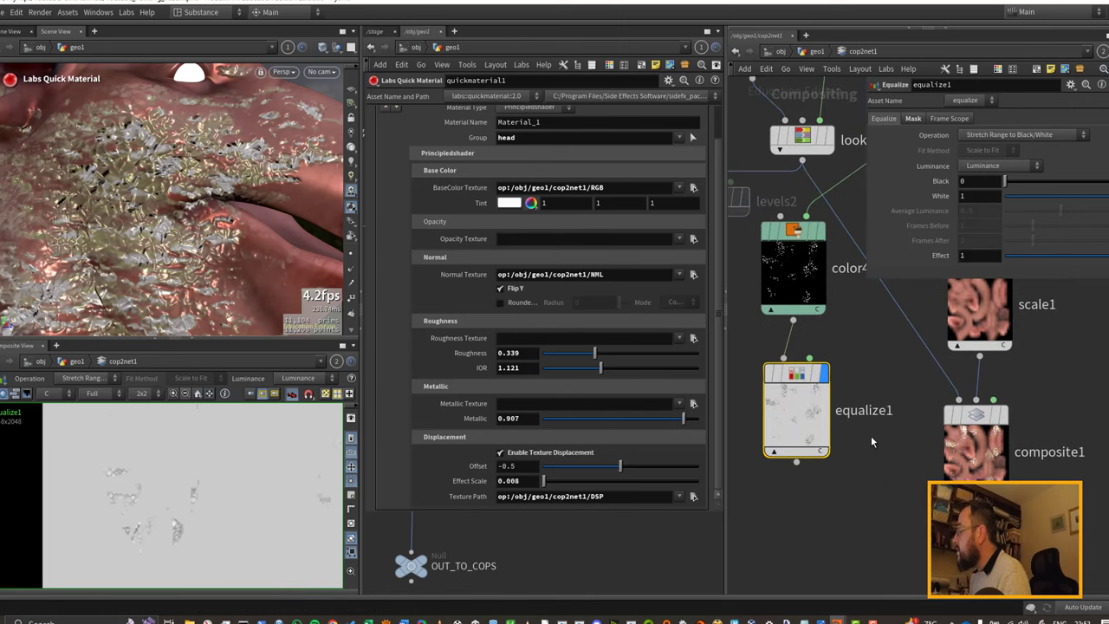
pyautogui.click(774, 450)
pyautogui.moveTo(892, 403); pyautogui.dragTo(875, 455, button='middle')
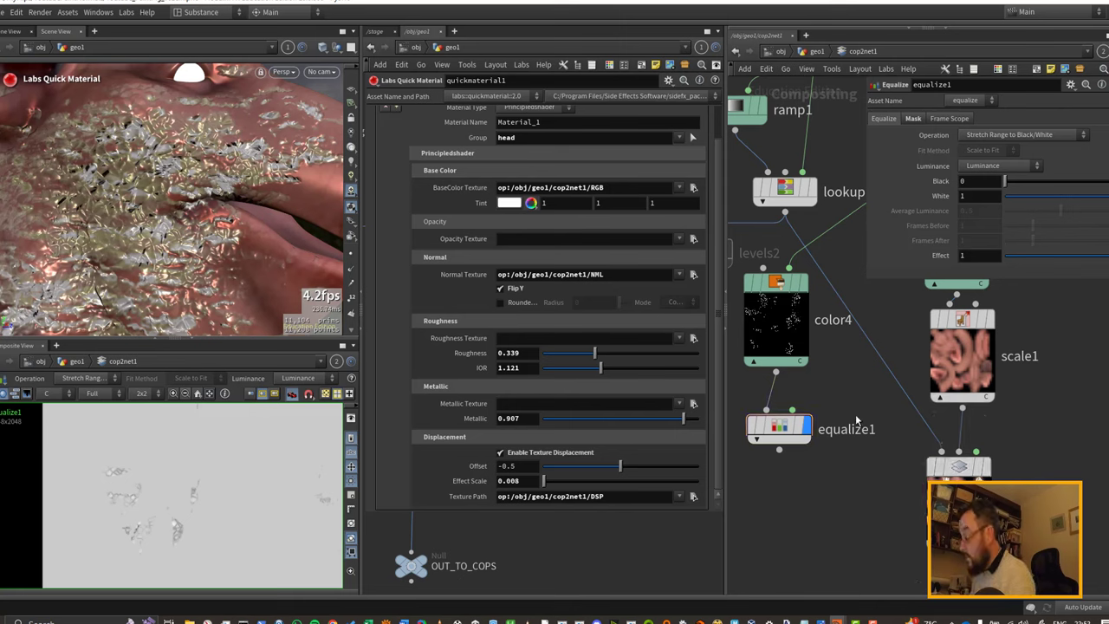
# Step: Add a Composite node taking equalize1 and lookup1 as inputs, display it, and set its Operation to Multiply
pyautogui.press('Tab')
pyautogui.write('comp')
pyautogui.press('Return')
pyautogui.press('Return')
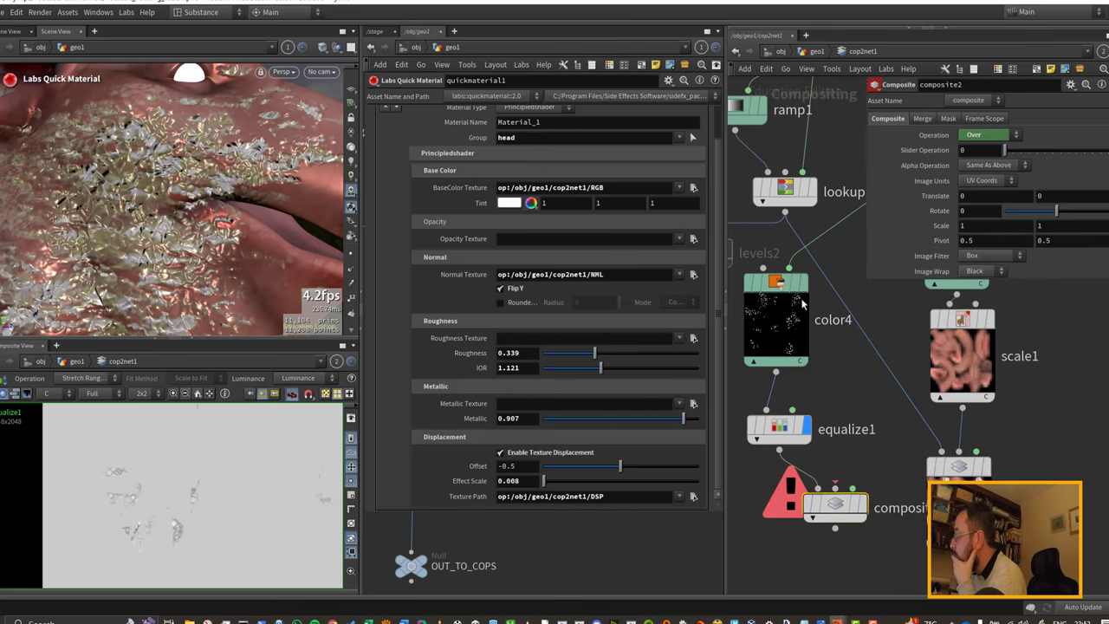
pyautogui.moveTo(785, 212); pyautogui.dragTo(840, 488)
pyautogui.click(862, 504)
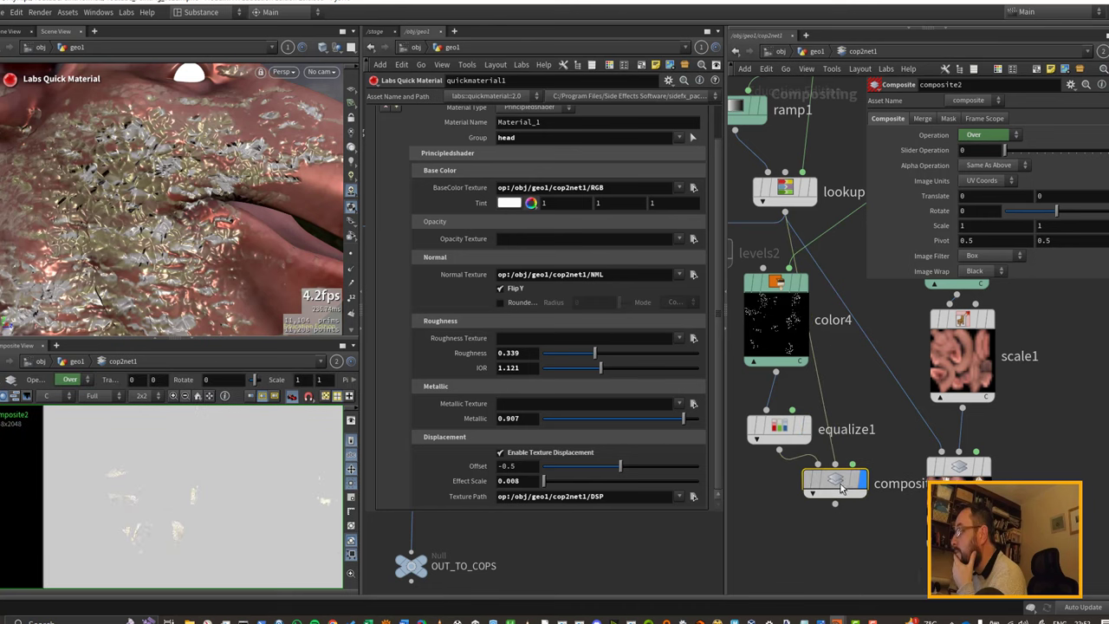
pyautogui.moveTo(1005, 151); pyautogui.dragTo(1076, 153)
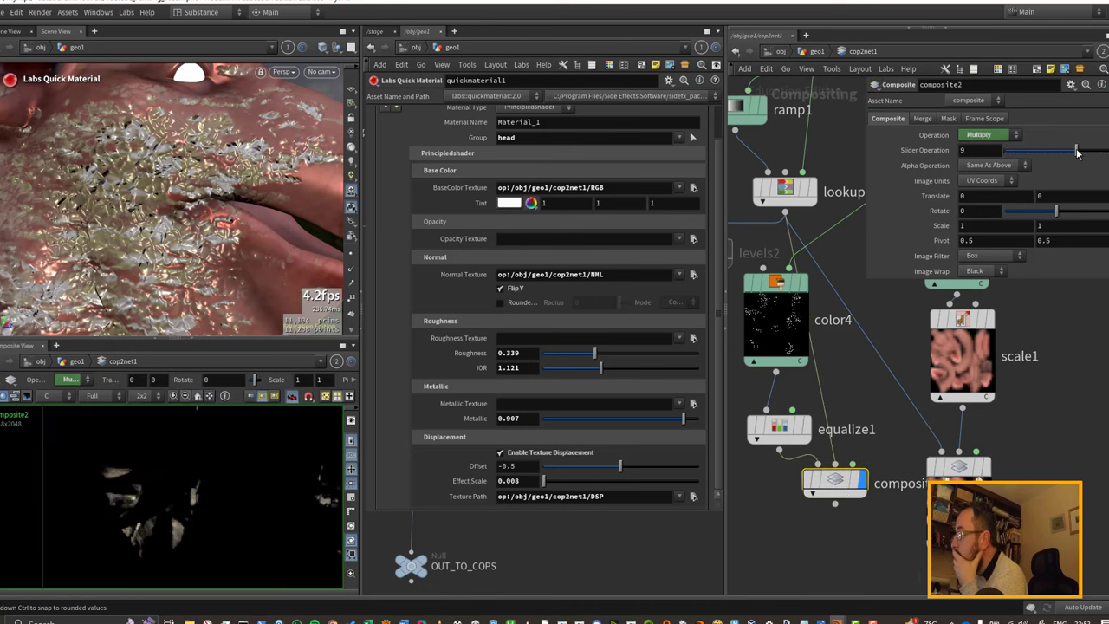
# Step: Connect composite2 to composite1's first input, display composite1, and inspect the result on the pig's cheek
pyautogui.moveTo(835, 503); pyautogui.dragTo(963, 451)
pyautogui.click(986, 468)
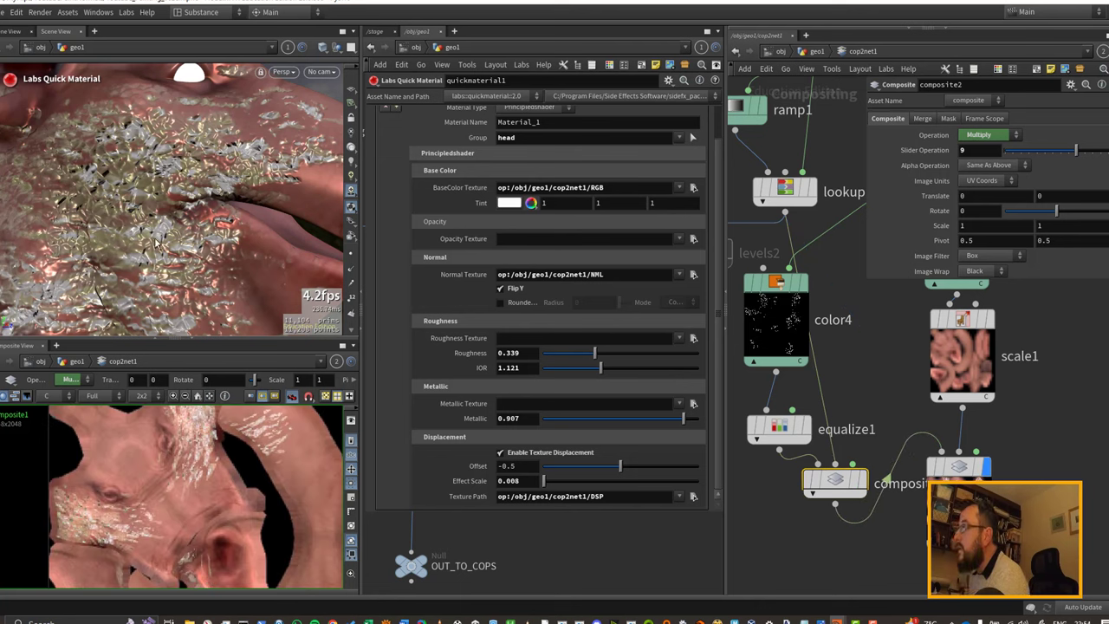
pyautogui.scroll(3, 157, 200)
pyautogui.keyDown('alt'); pyautogui.moveTo(158, 200); pyautogui.dragTo(184, 197); pyautogui.keyUp('alt')
pyautogui.scroll(-5, 155, 198)
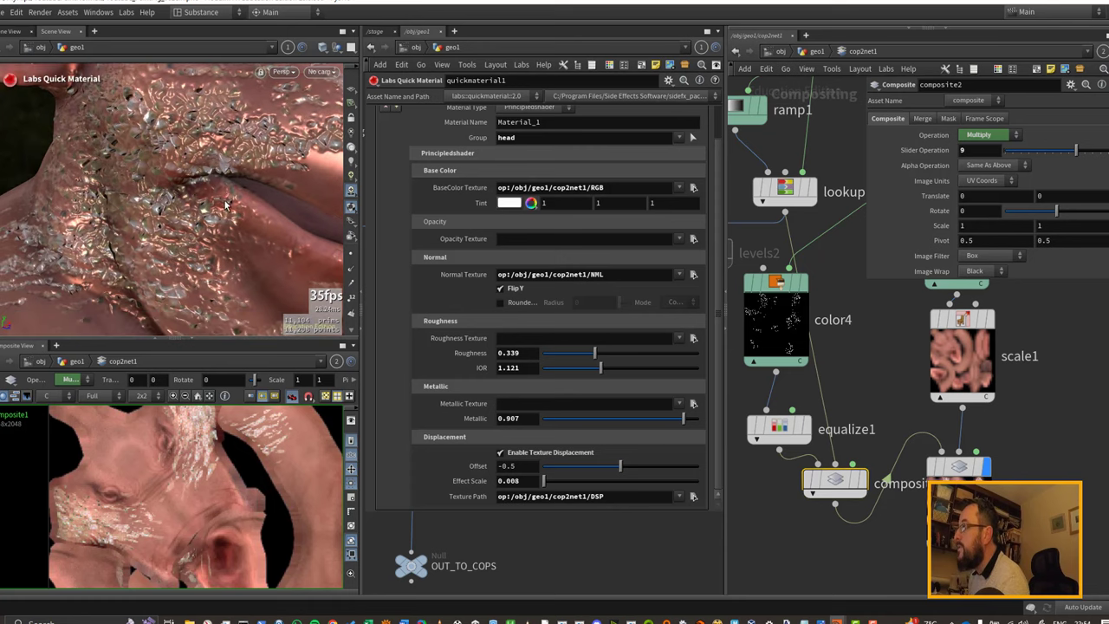
# Step: Set heightfield_noise1's Element Size to 30 and hide its parameters again
pyautogui.press('p')
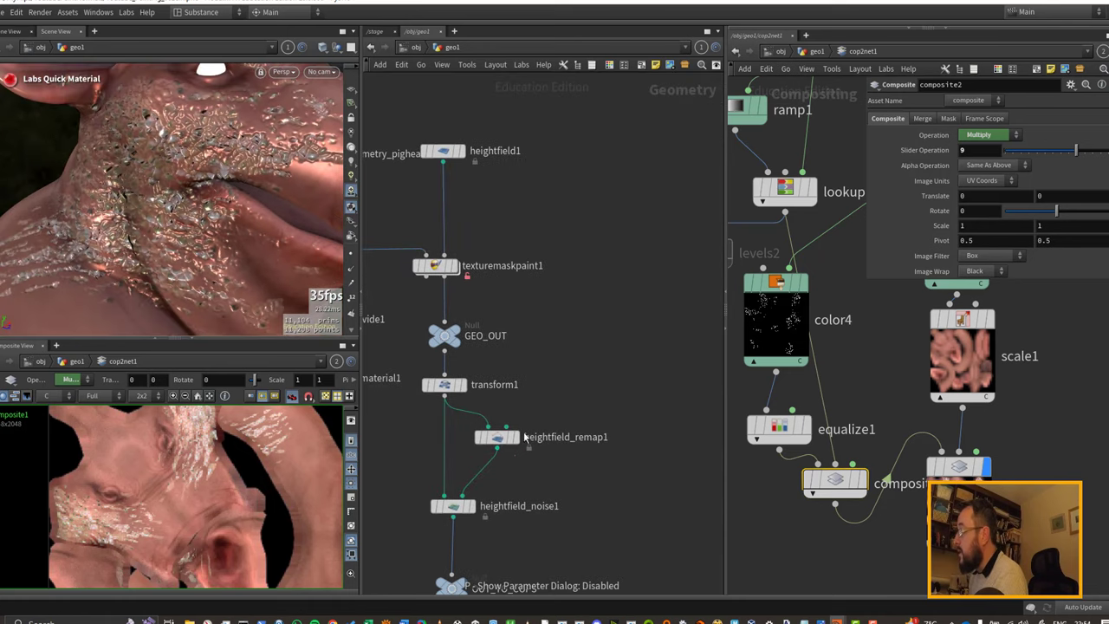
pyautogui.click(459, 509)
pyautogui.press('p')
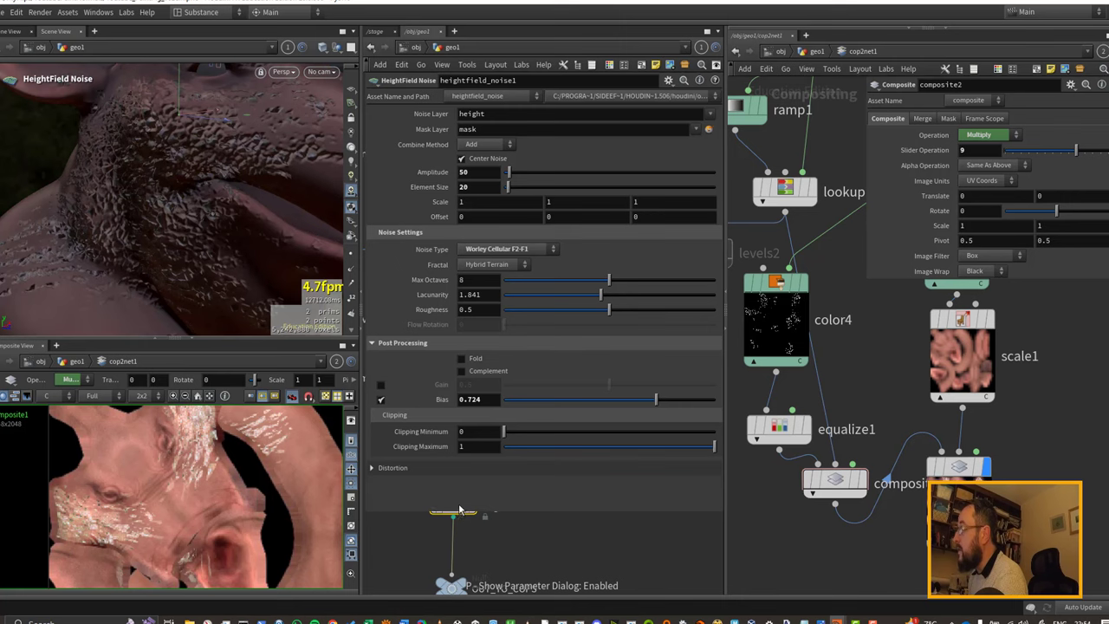
pyautogui.click(474, 189)
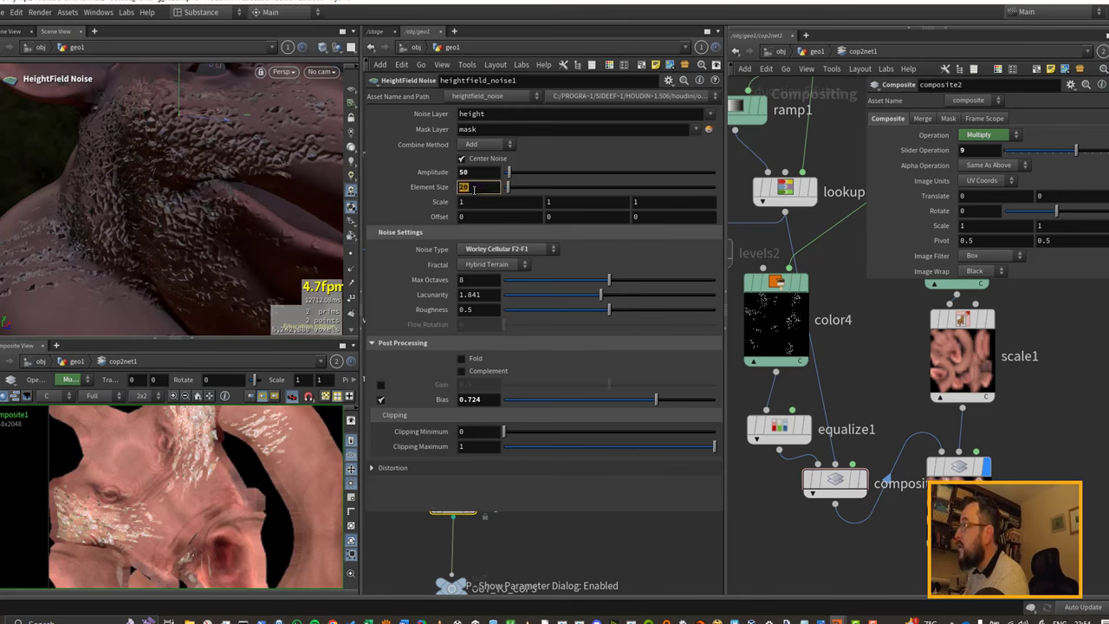
pyautogui.press('Return')
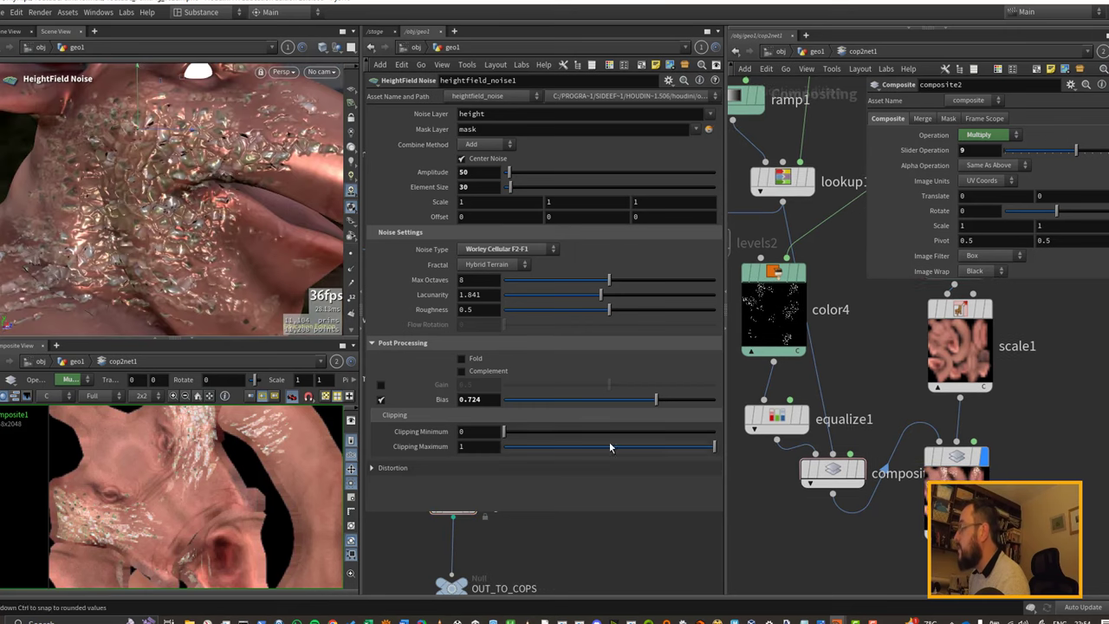
pyautogui.press('p')
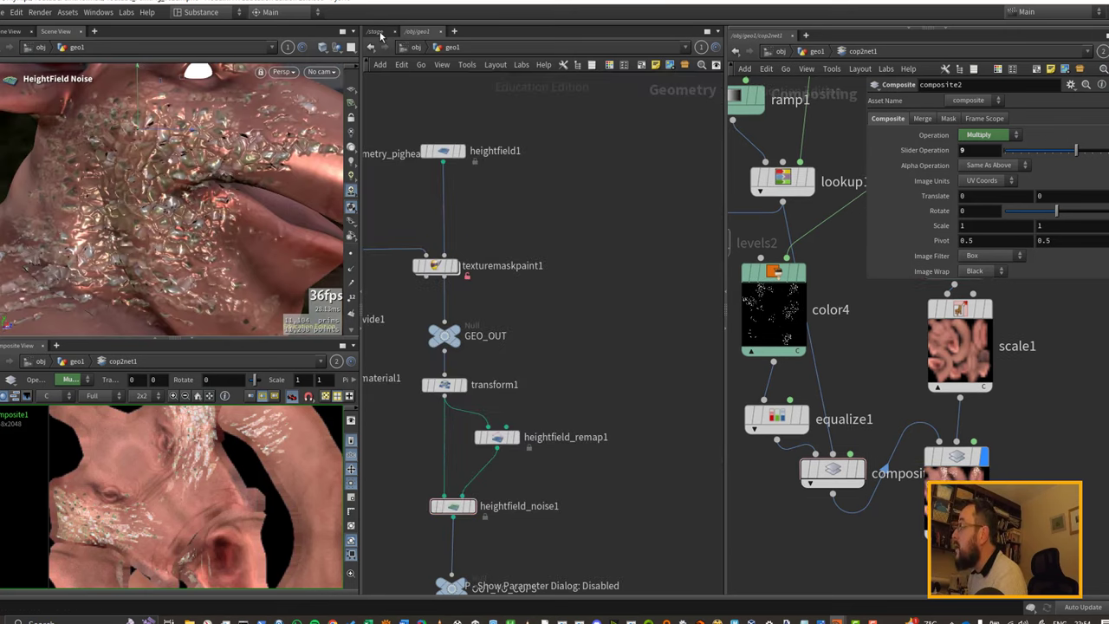
# Step: Go to the Solaris stage network, display sopimport1, and show the stage scene view at full pane height
pyautogui.click(379, 34)
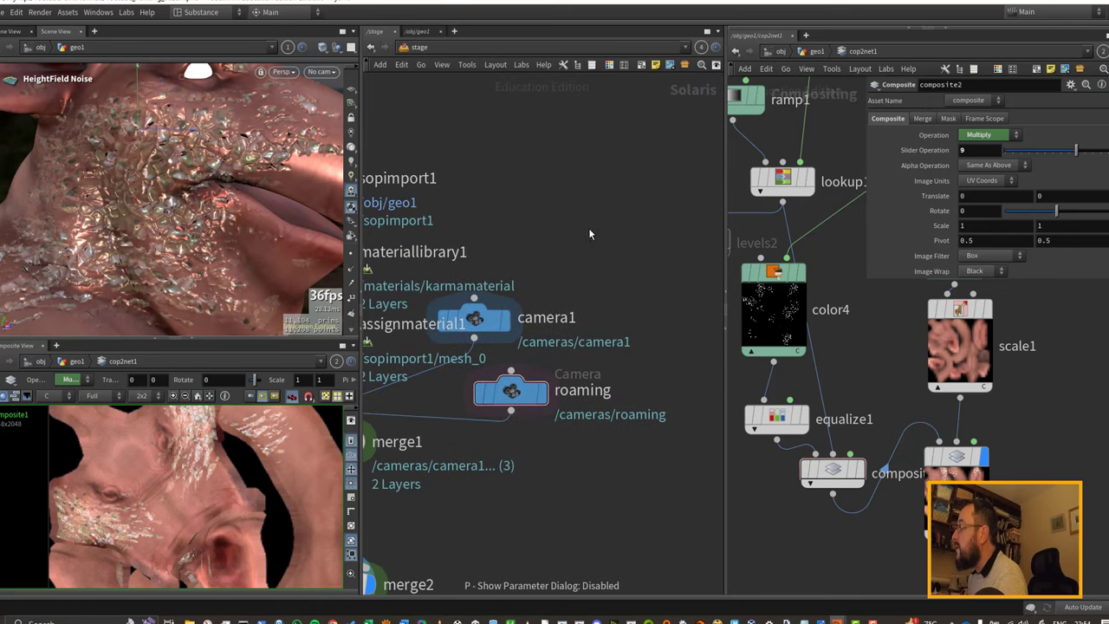
pyautogui.moveTo(445, 215); pyautogui.dragTo(692, 254, button='middle')
pyautogui.click(592, 214)
pyautogui.click(562, 225)
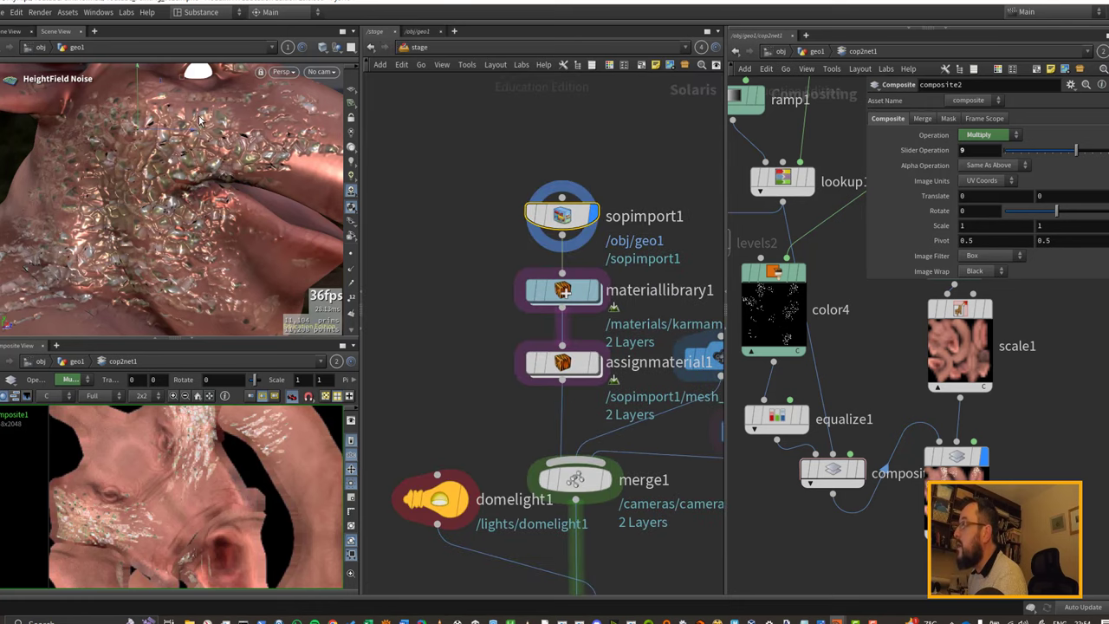
pyautogui.click(190, 339)
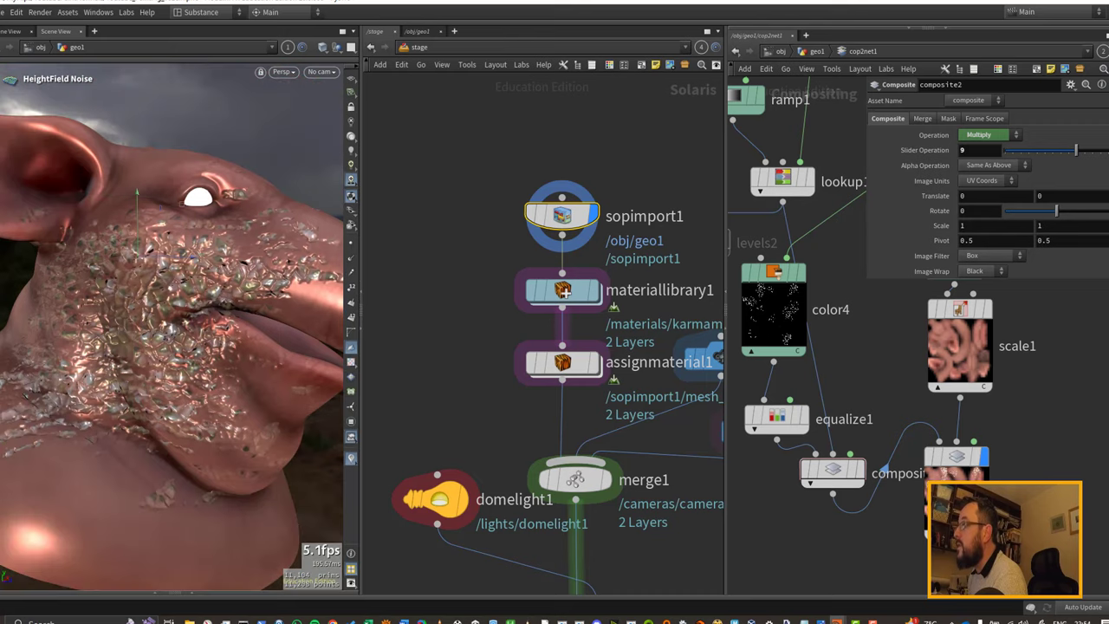
pyautogui.click(13, 33)
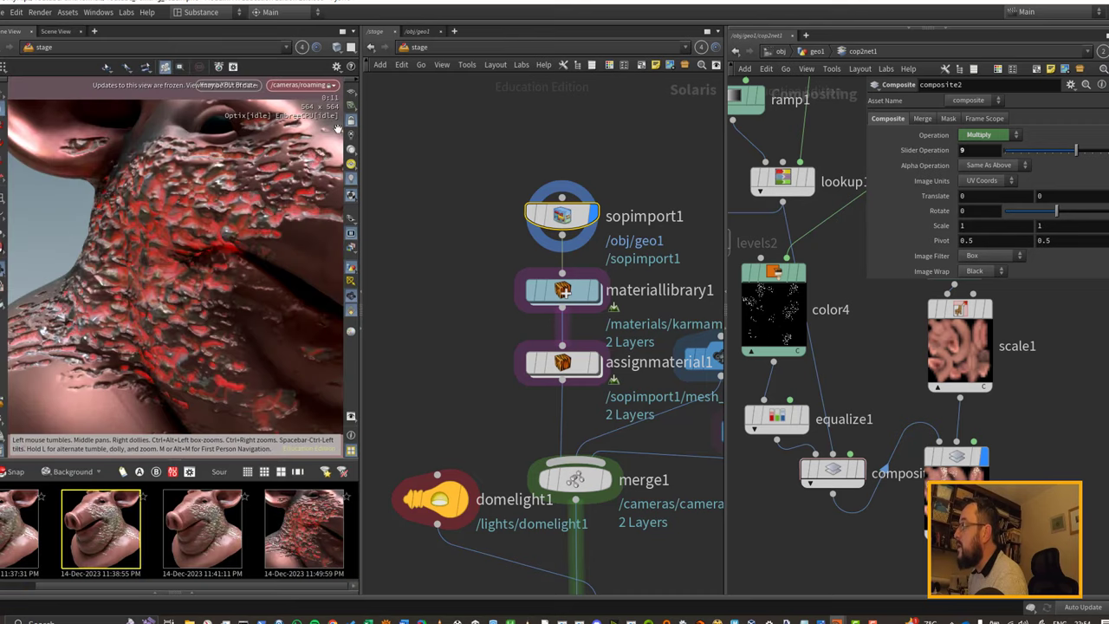
# Step: Switch the stage viewport from Karma to the plain viewport renderer and resume its frozen updates
pyautogui.click(242, 86)
pyautogui.click(242, 128)
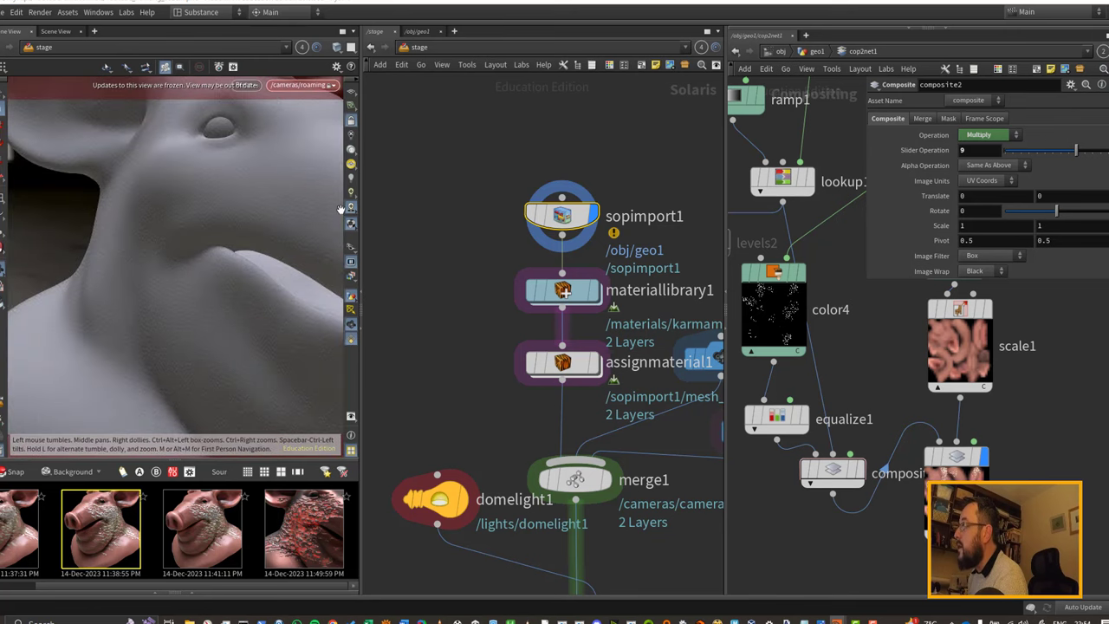
pyautogui.click(351, 262)
# Step: Display merge1 in the stage network and look through the roaming camera
pyautogui.scroll(-3, 272, 230)
pyautogui.moveTo(654, 399); pyautogui.dragTo(593, 258, button='middle')
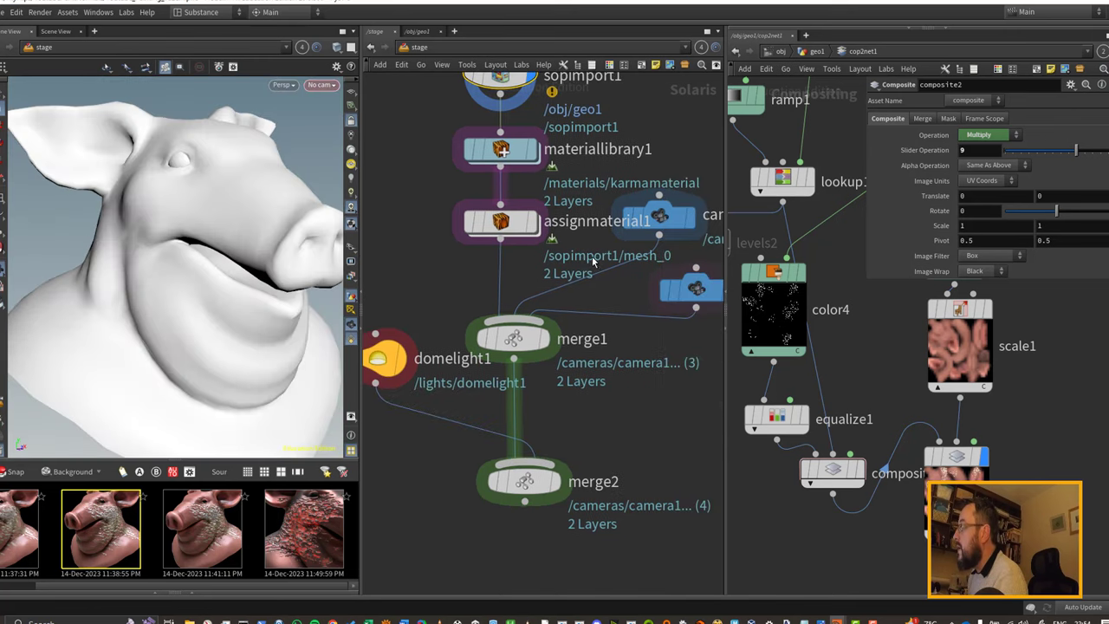
pyautogui.click(546, 338)
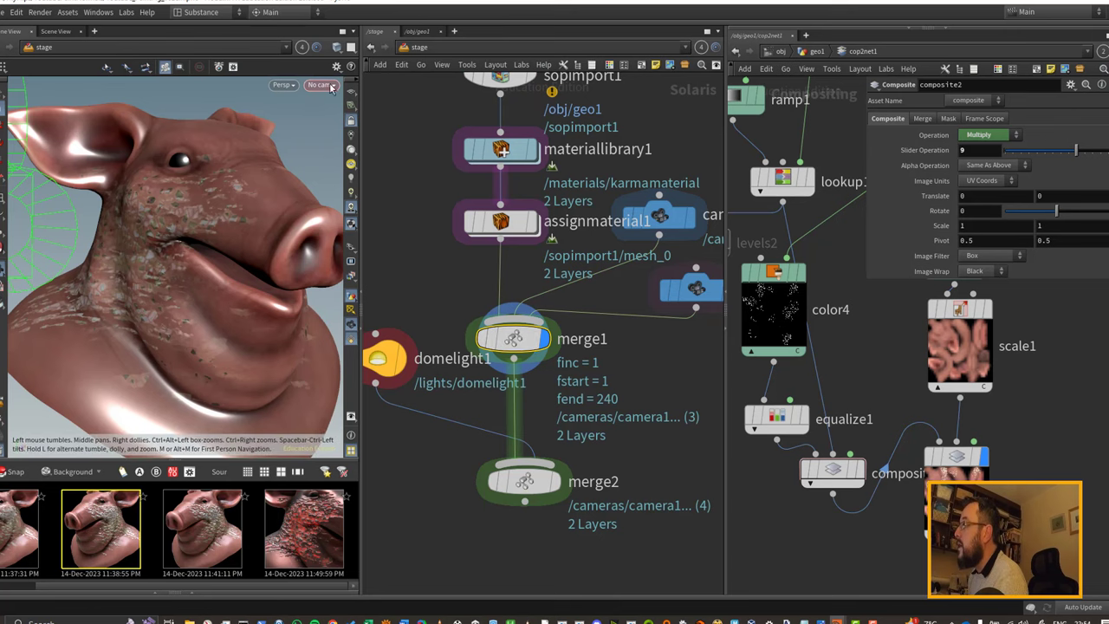
pyautogui.click(325, 85)
pyautogui.click(351, 109)
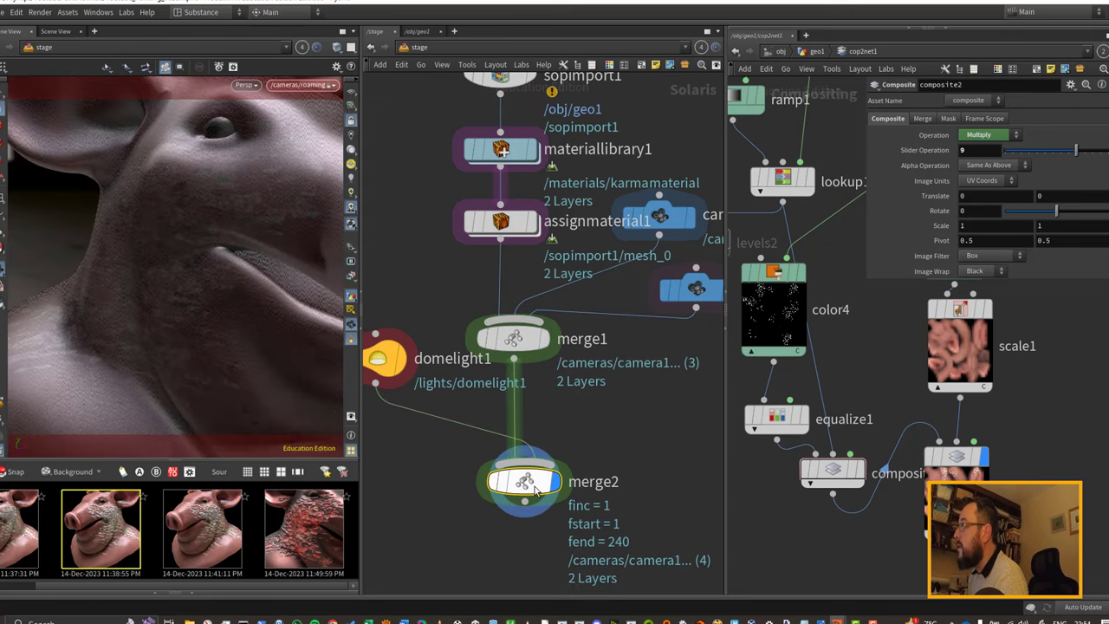
# Step: Display merge2 to include the dome light and render the stage view with Karma XPU
pyautogui.click(551, 482)
pyautogui.moveTo(595, 419); pyautogui.dragTo(538, 427, button='middle')
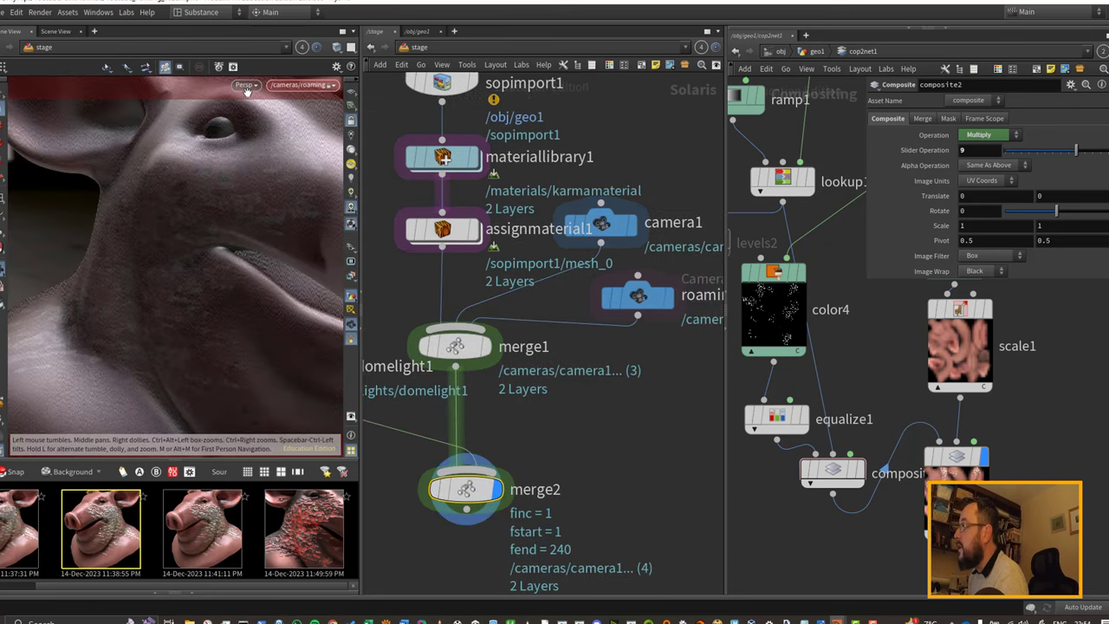
pyautogui.click(247, 87)
pyautogui.click(262, 153)
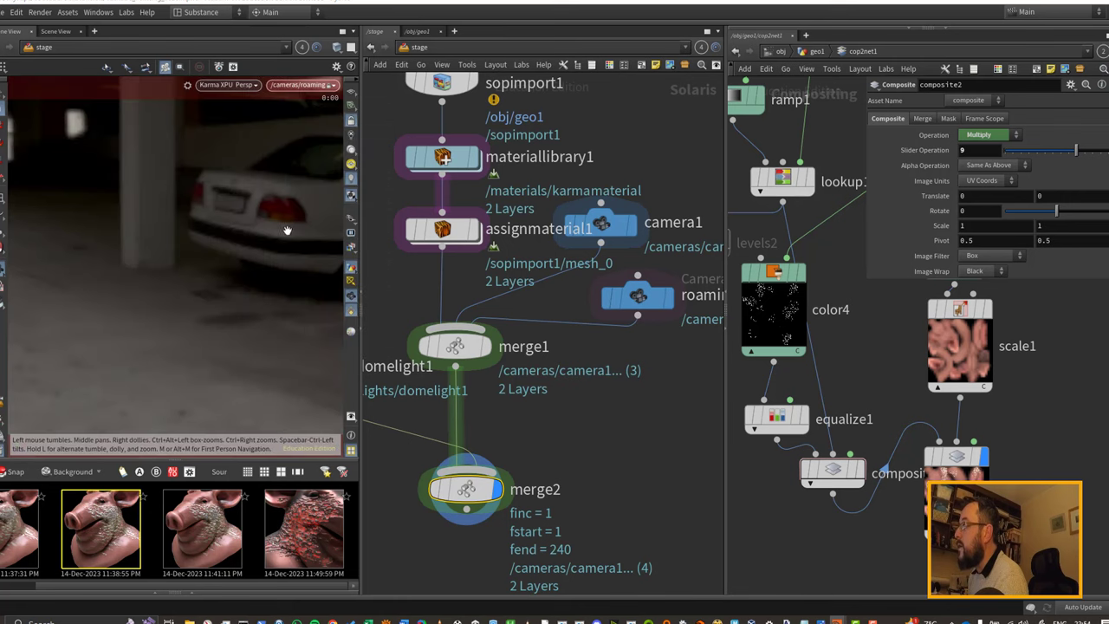